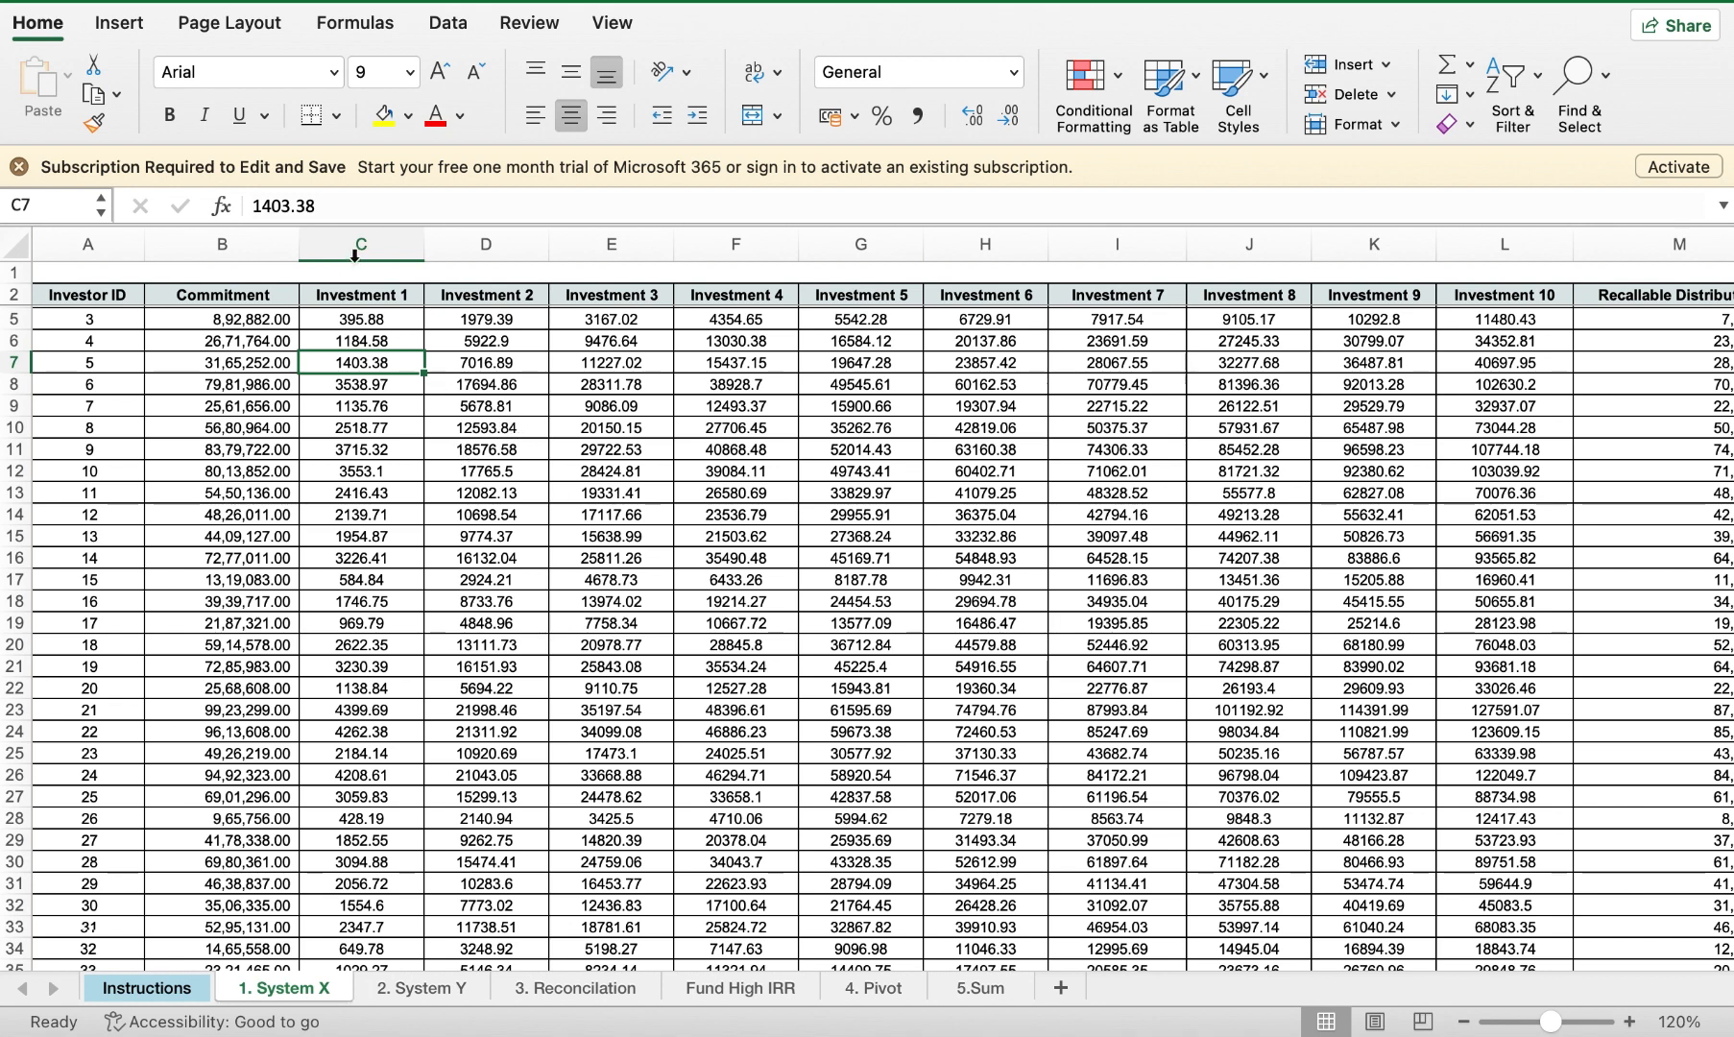
Step: Select columns C through K, which hold Investment 1 to Investment 9
drag(358, 247, 1349, 336)
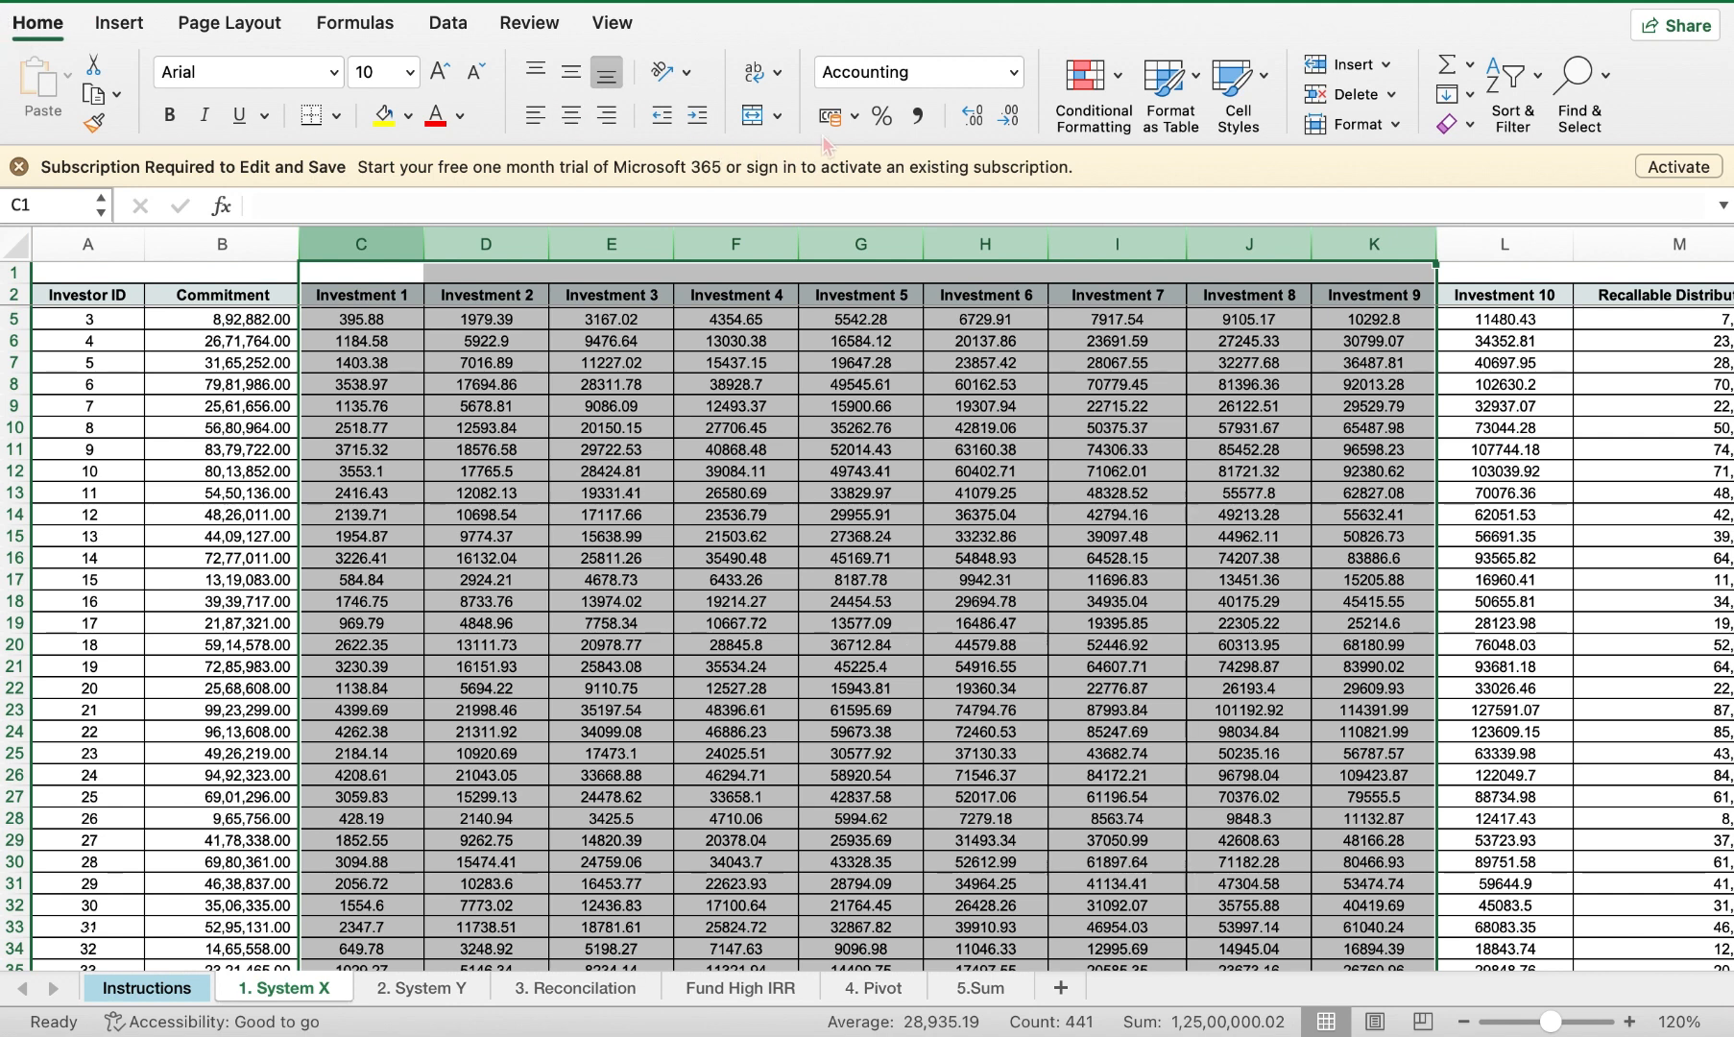
click(854, 116)
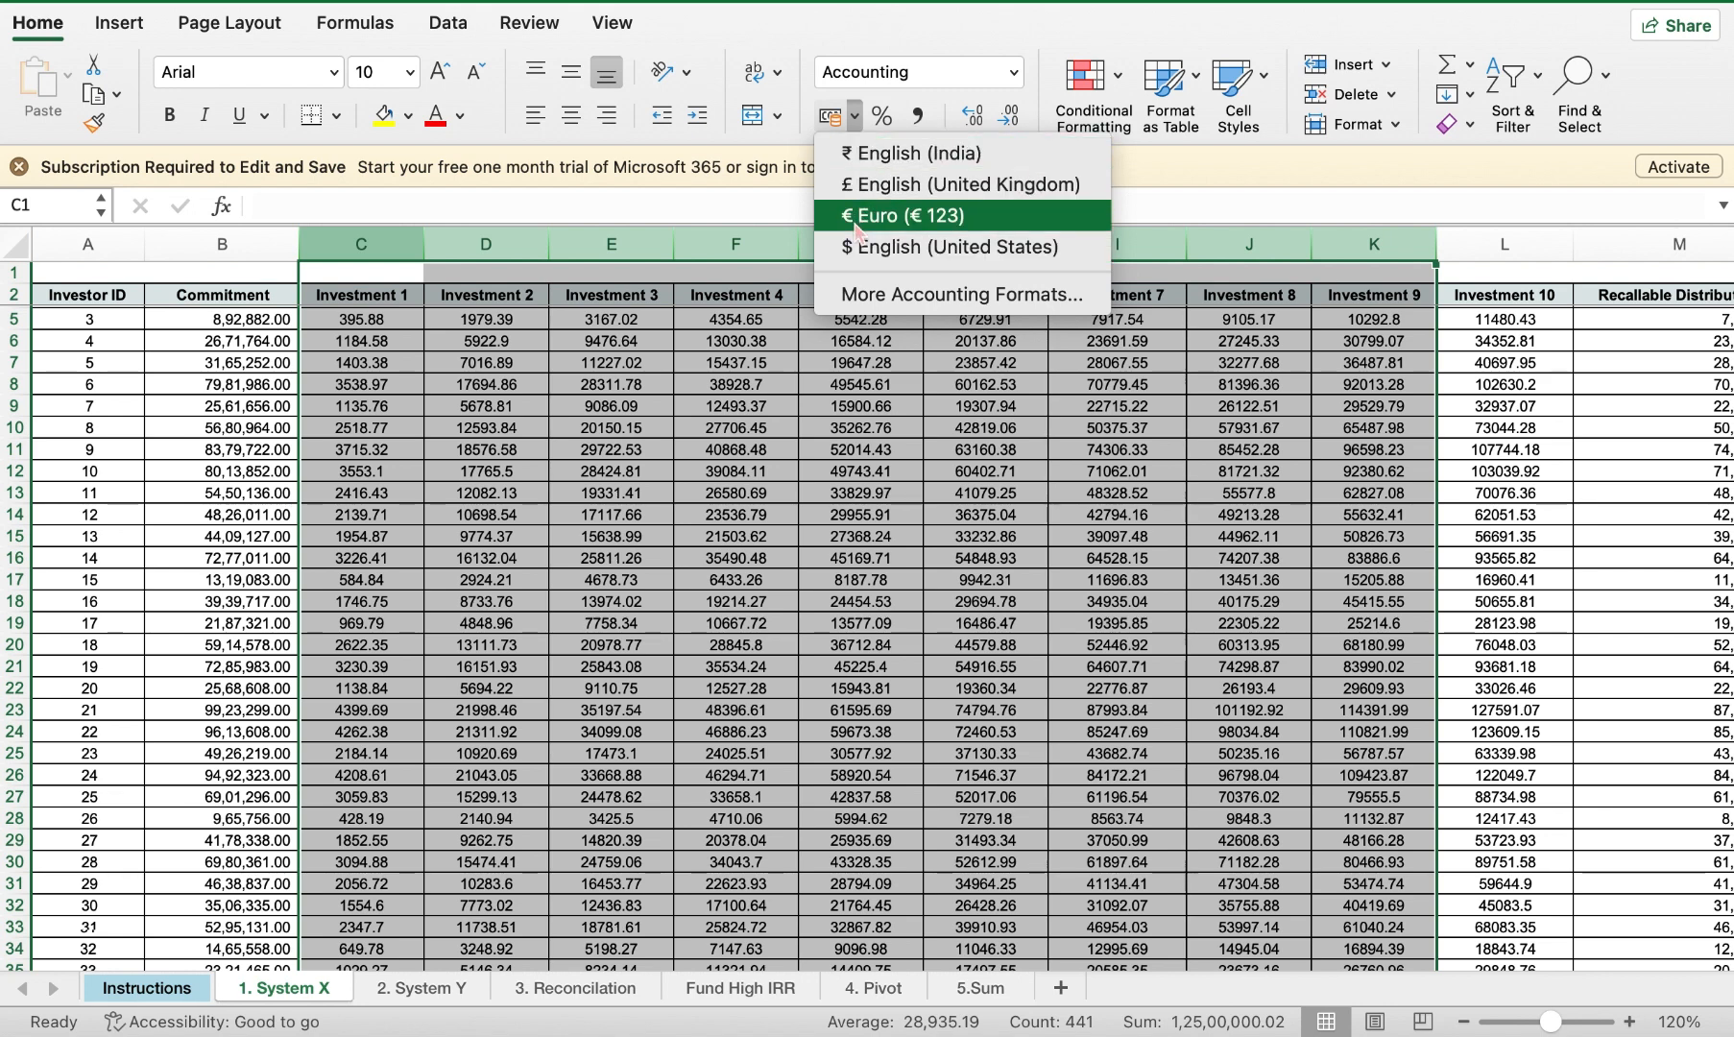
click(915, 165)
click(650, 448)
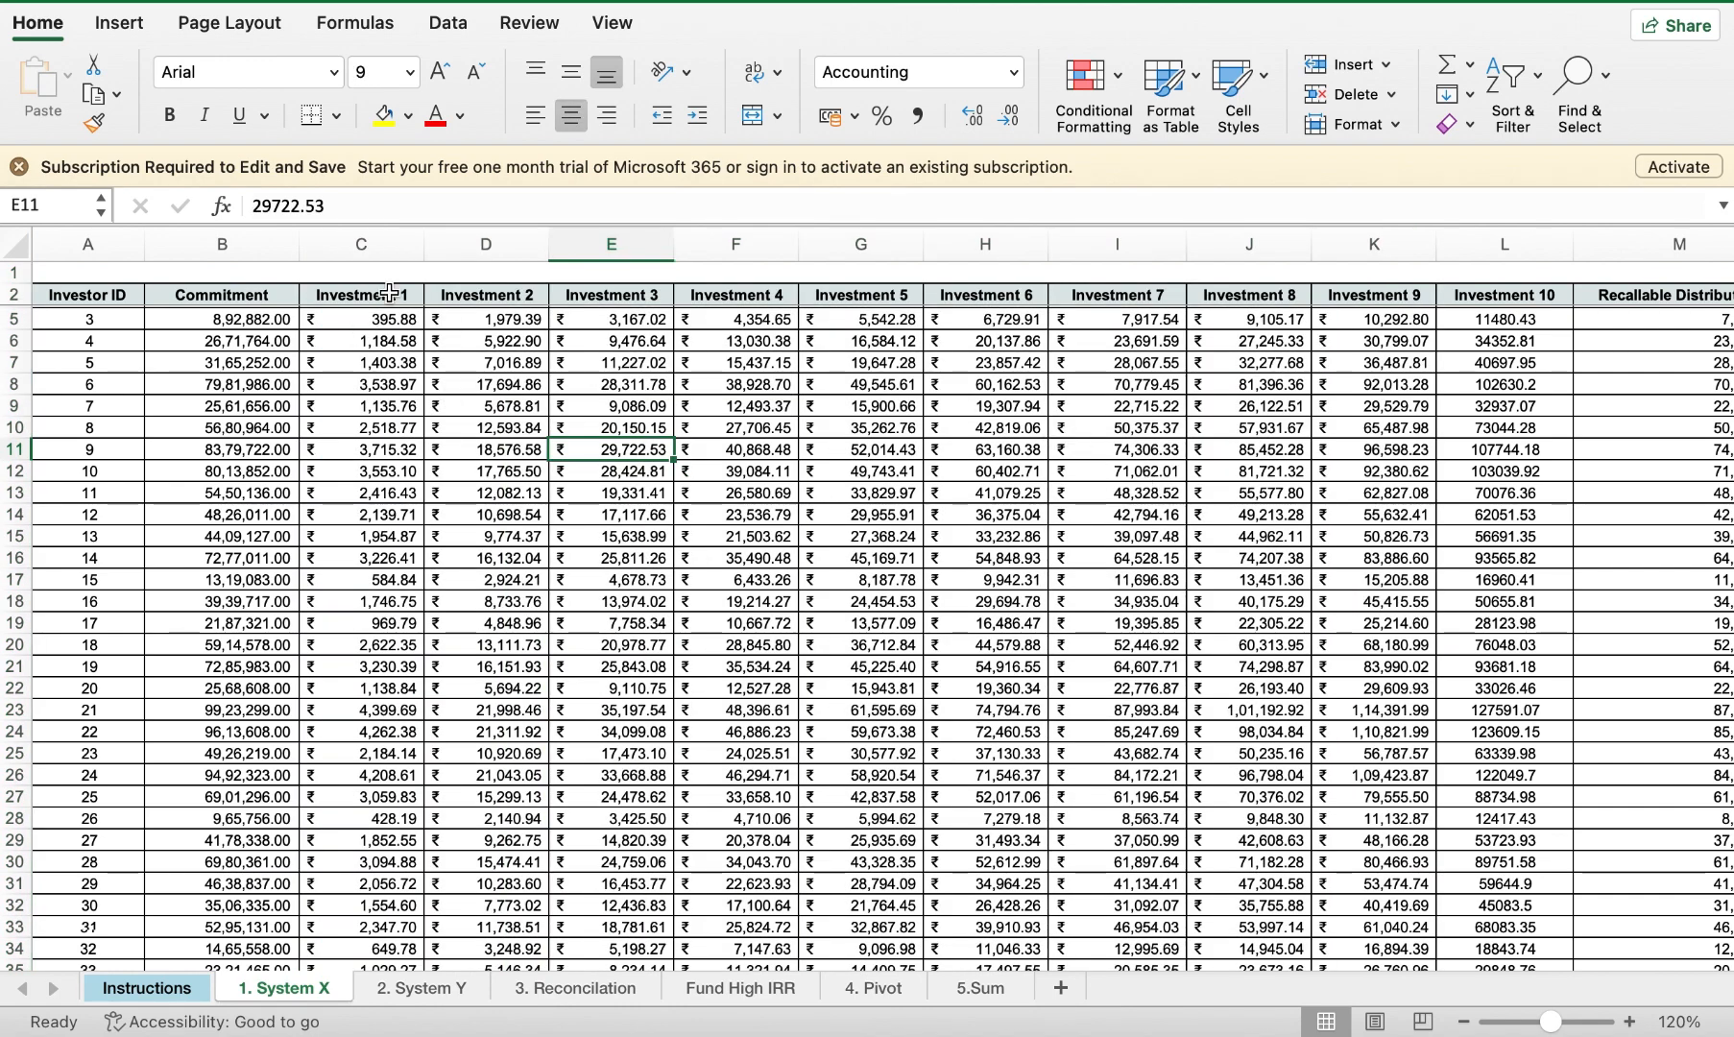
key(super+z)
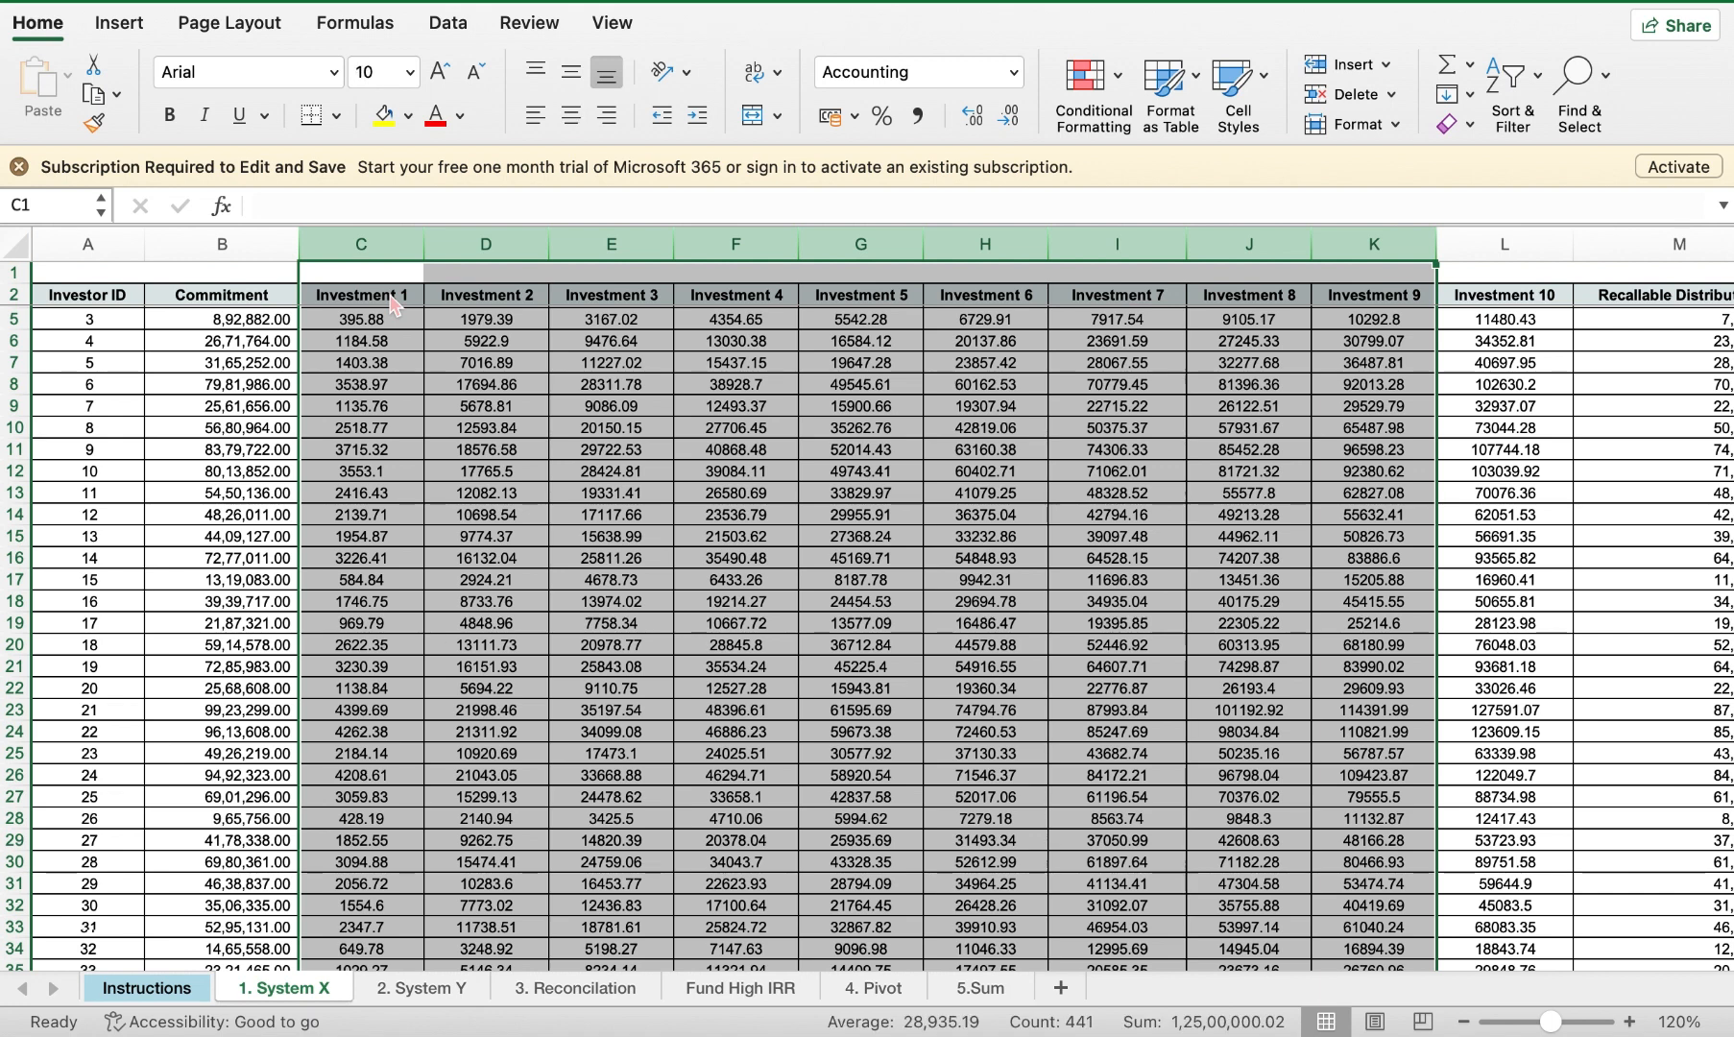
Step: Apply $ English (United States) accounting format to columns C–K, then select the Commitment values in column B
click(855, 119)
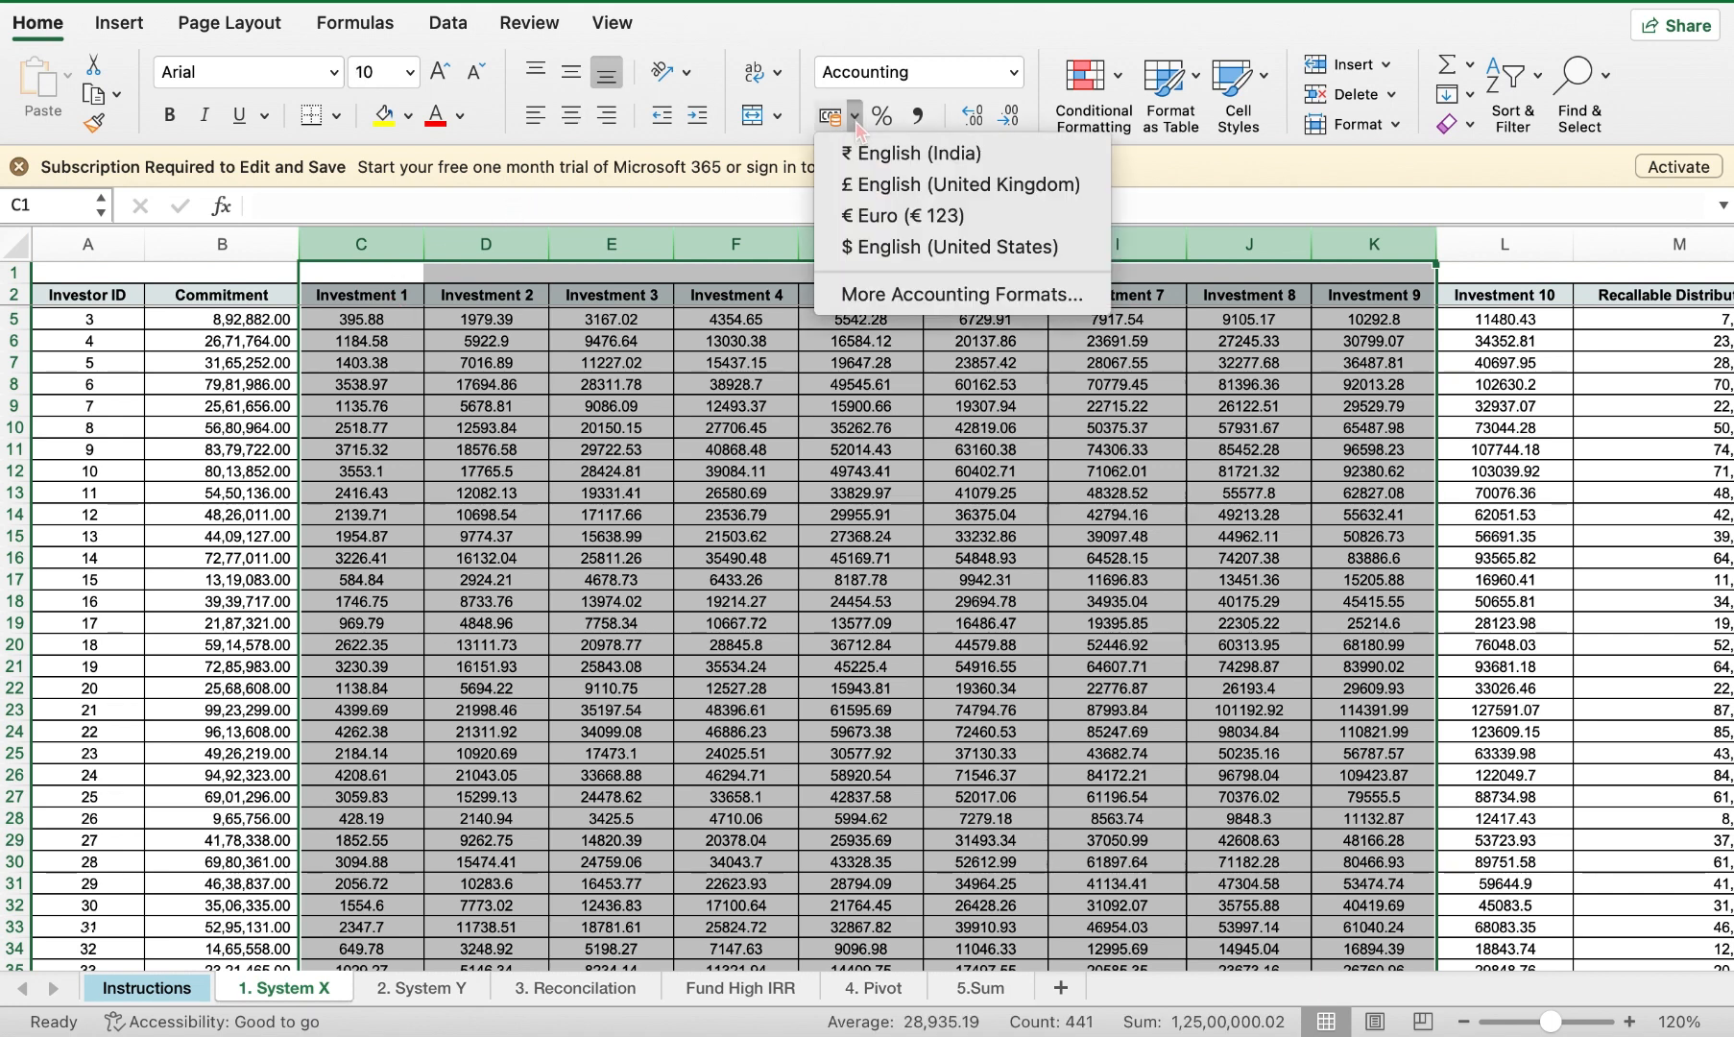
click(849, 252)
click(524, 586)
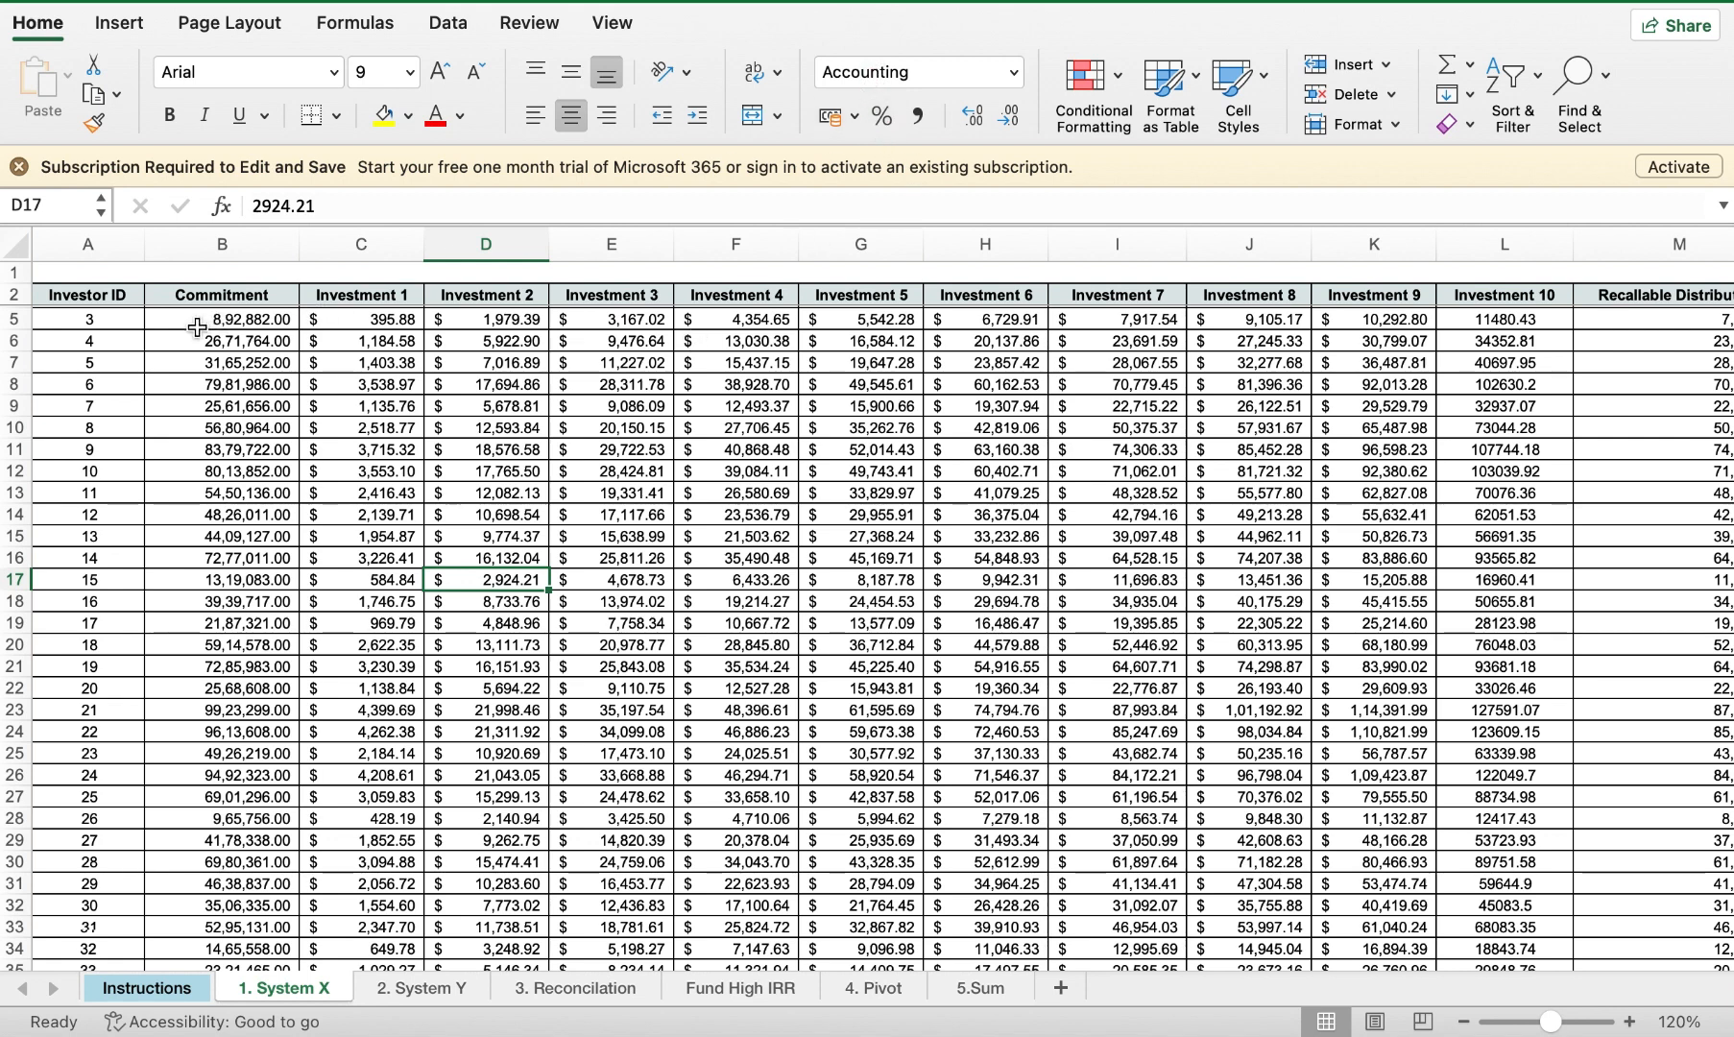
drag(206, 326, 207, 483)
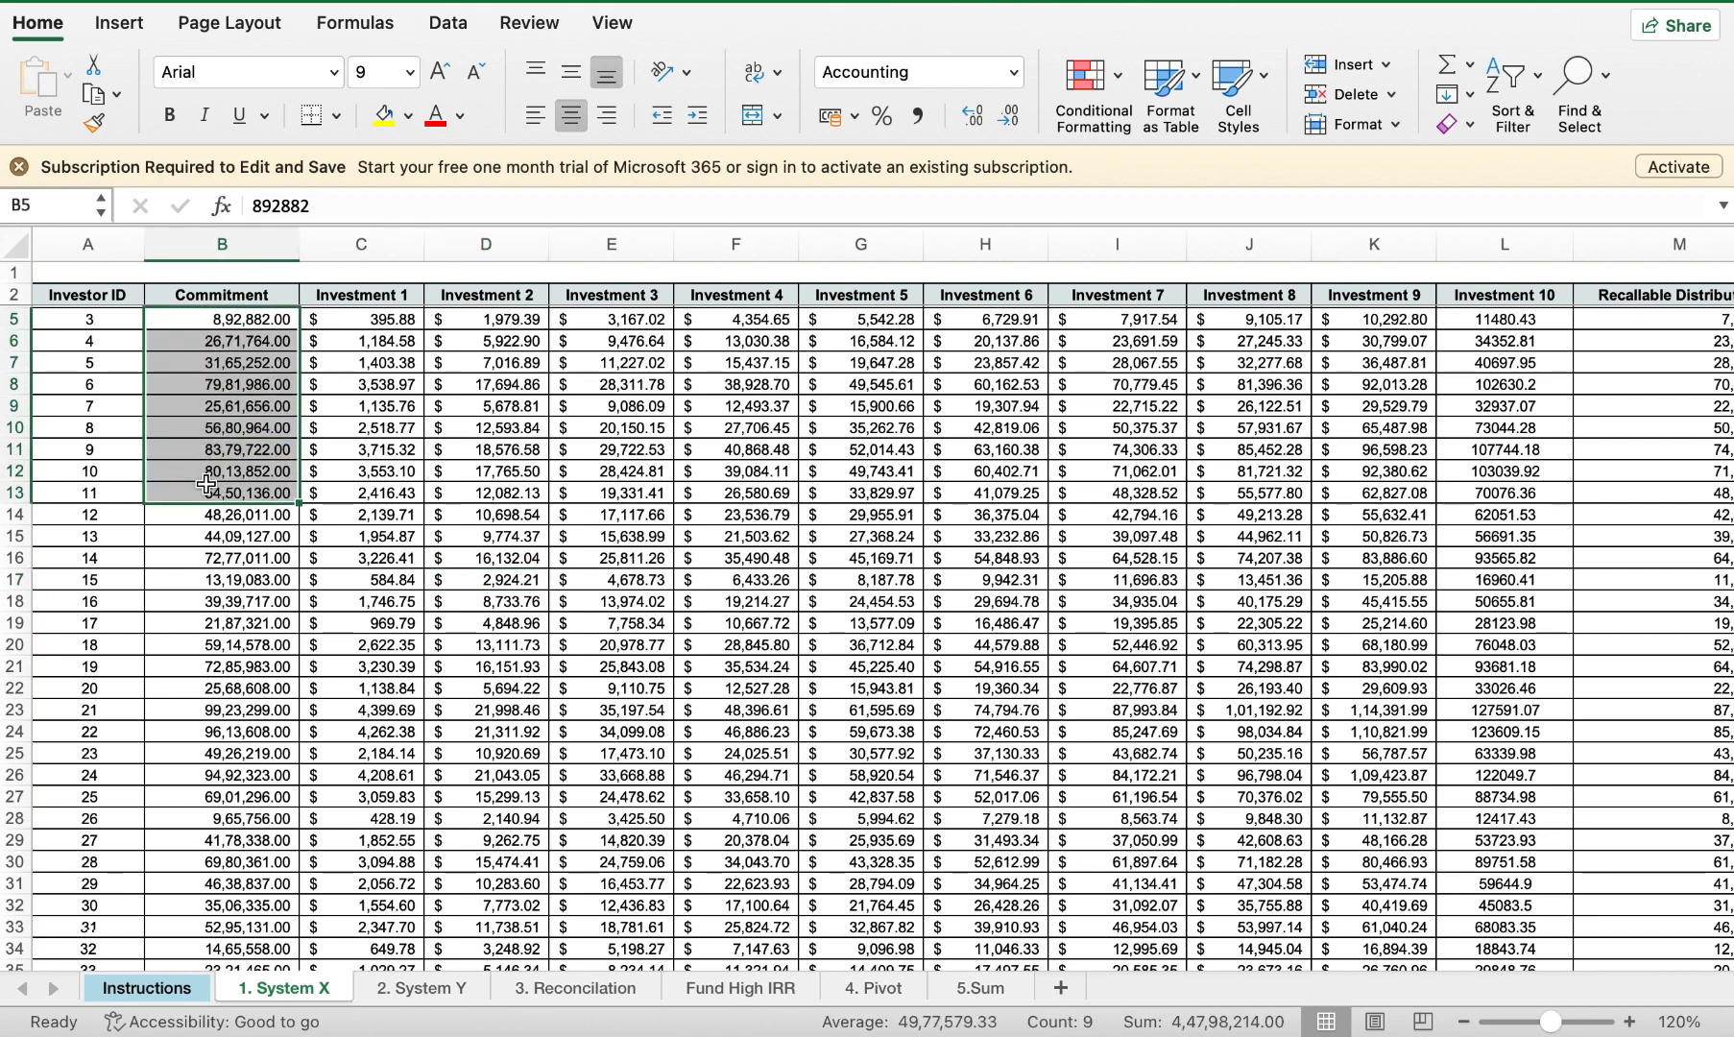
Step: Try Percent Style on the Commitment values, undo it, and select Investment 10 cells L5:L22
click(878, 125)
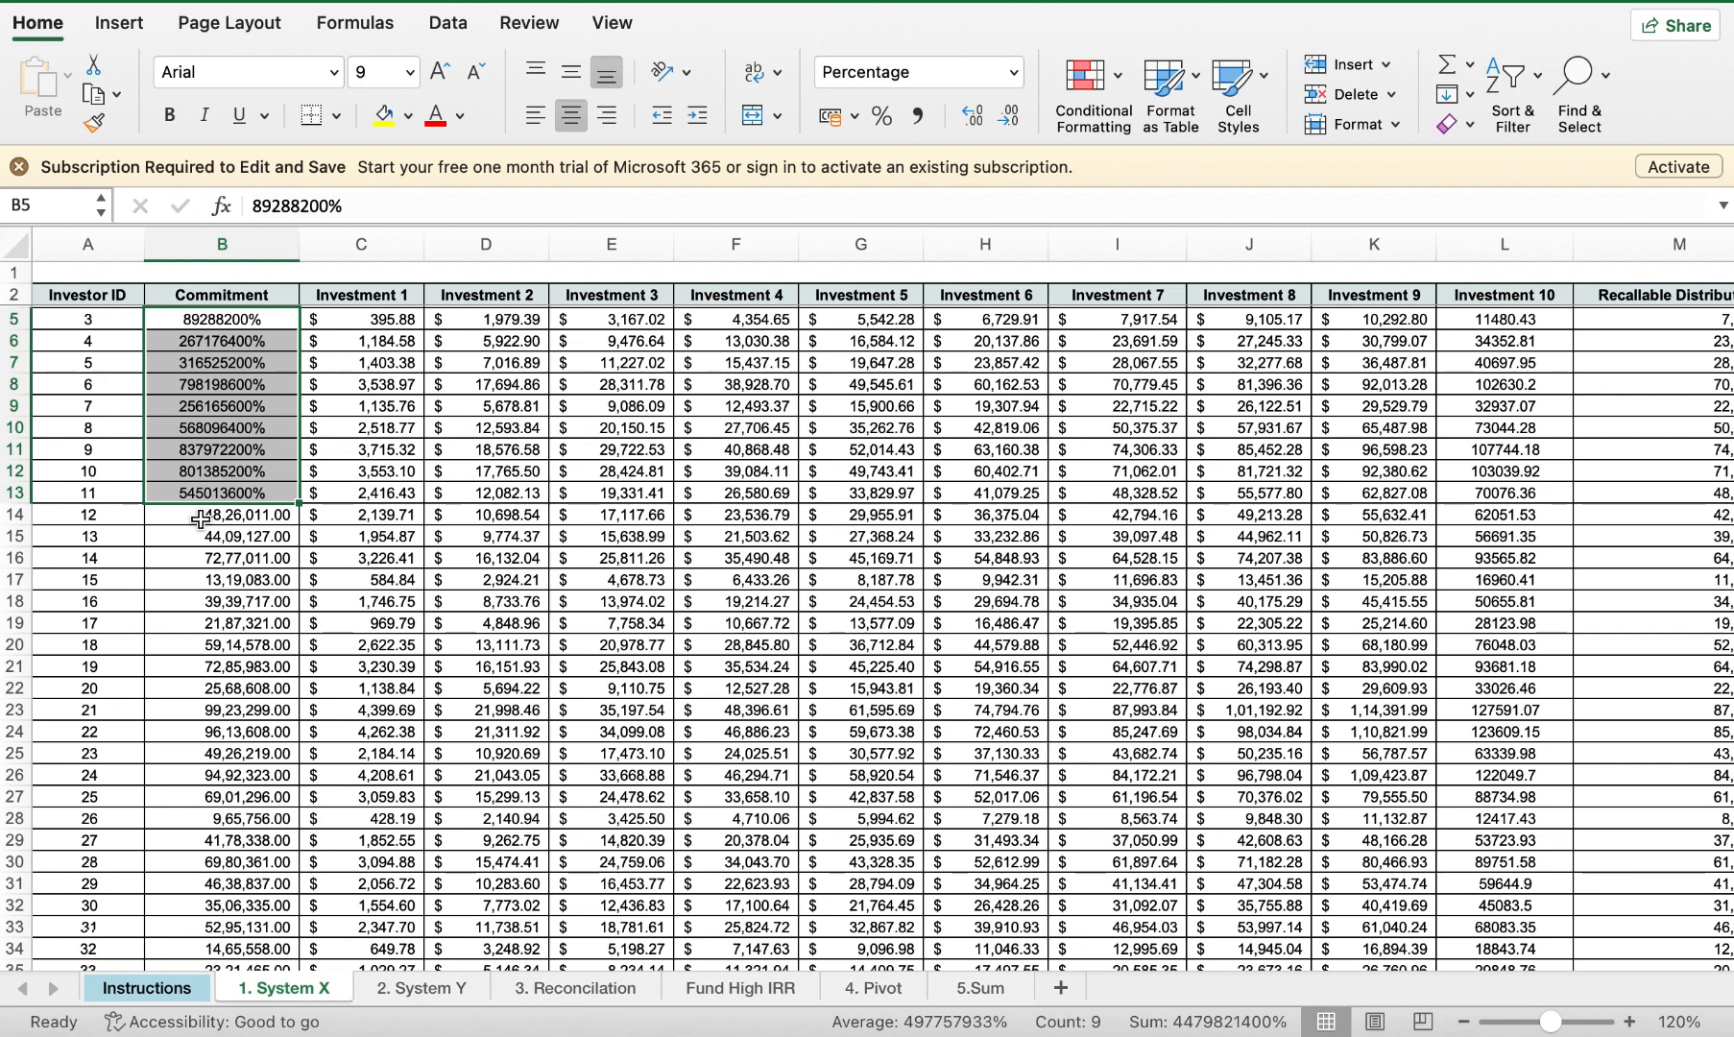
key(super+z)
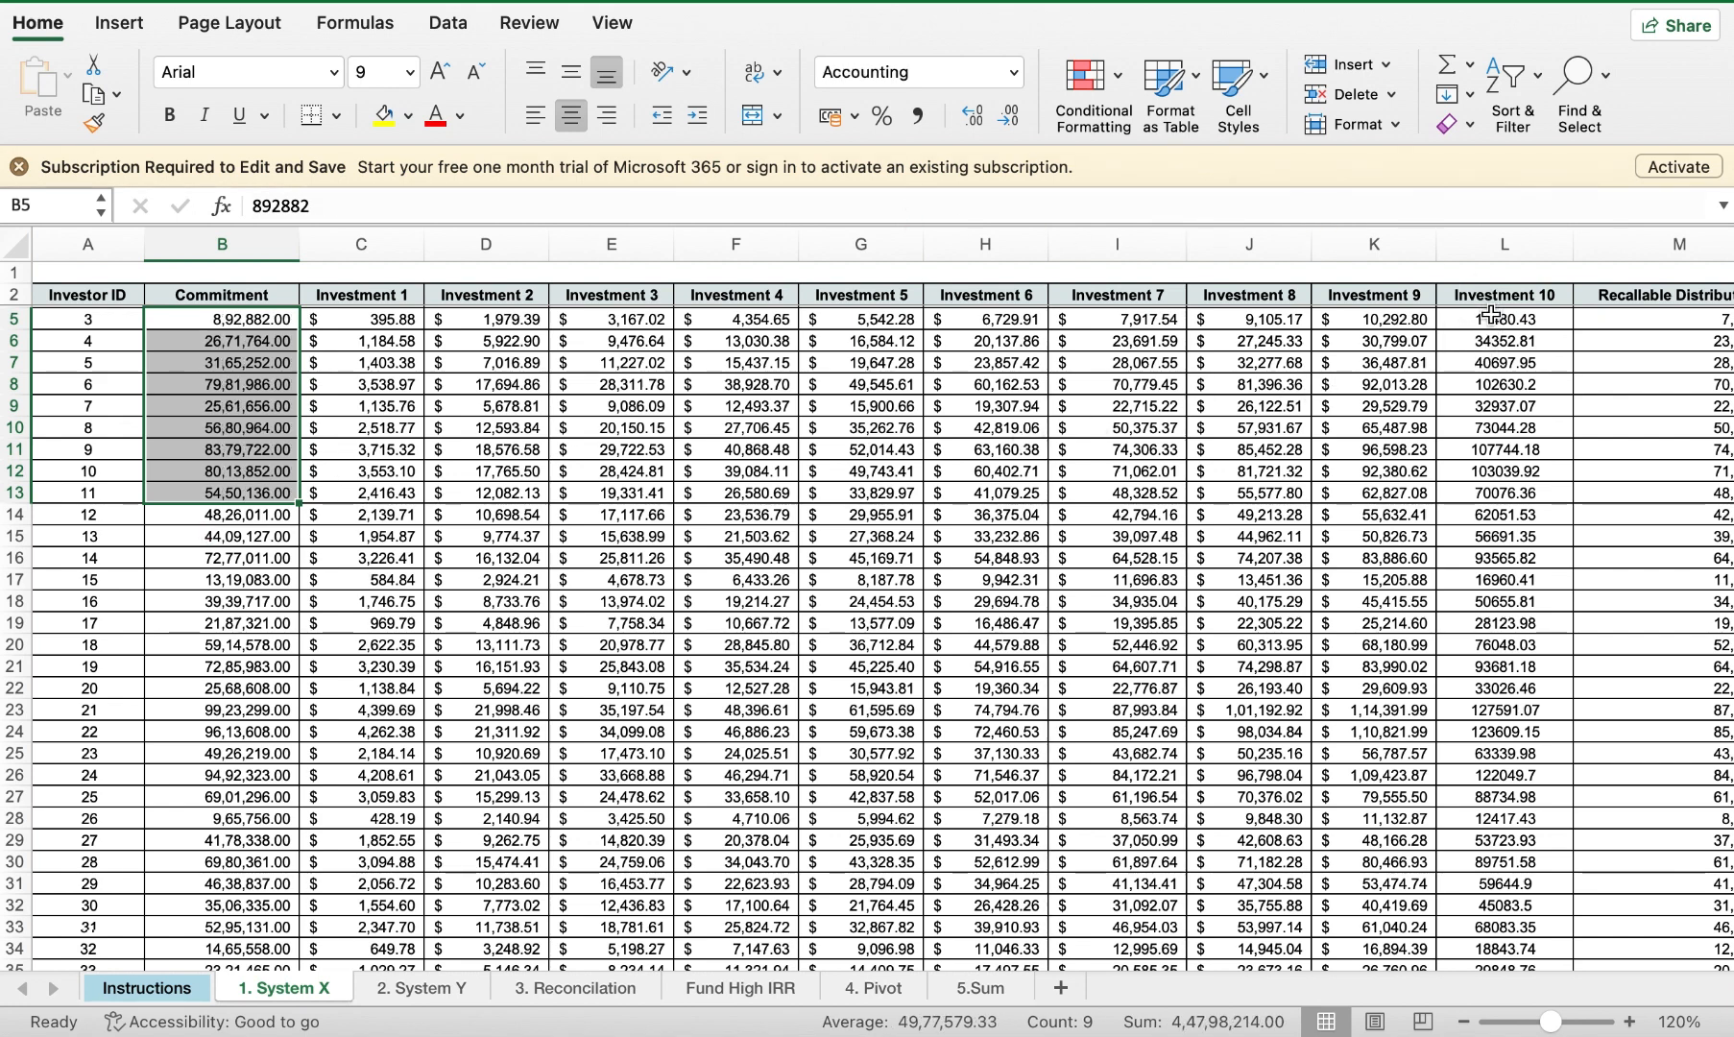
drag(1490, 318, 1485, 691)
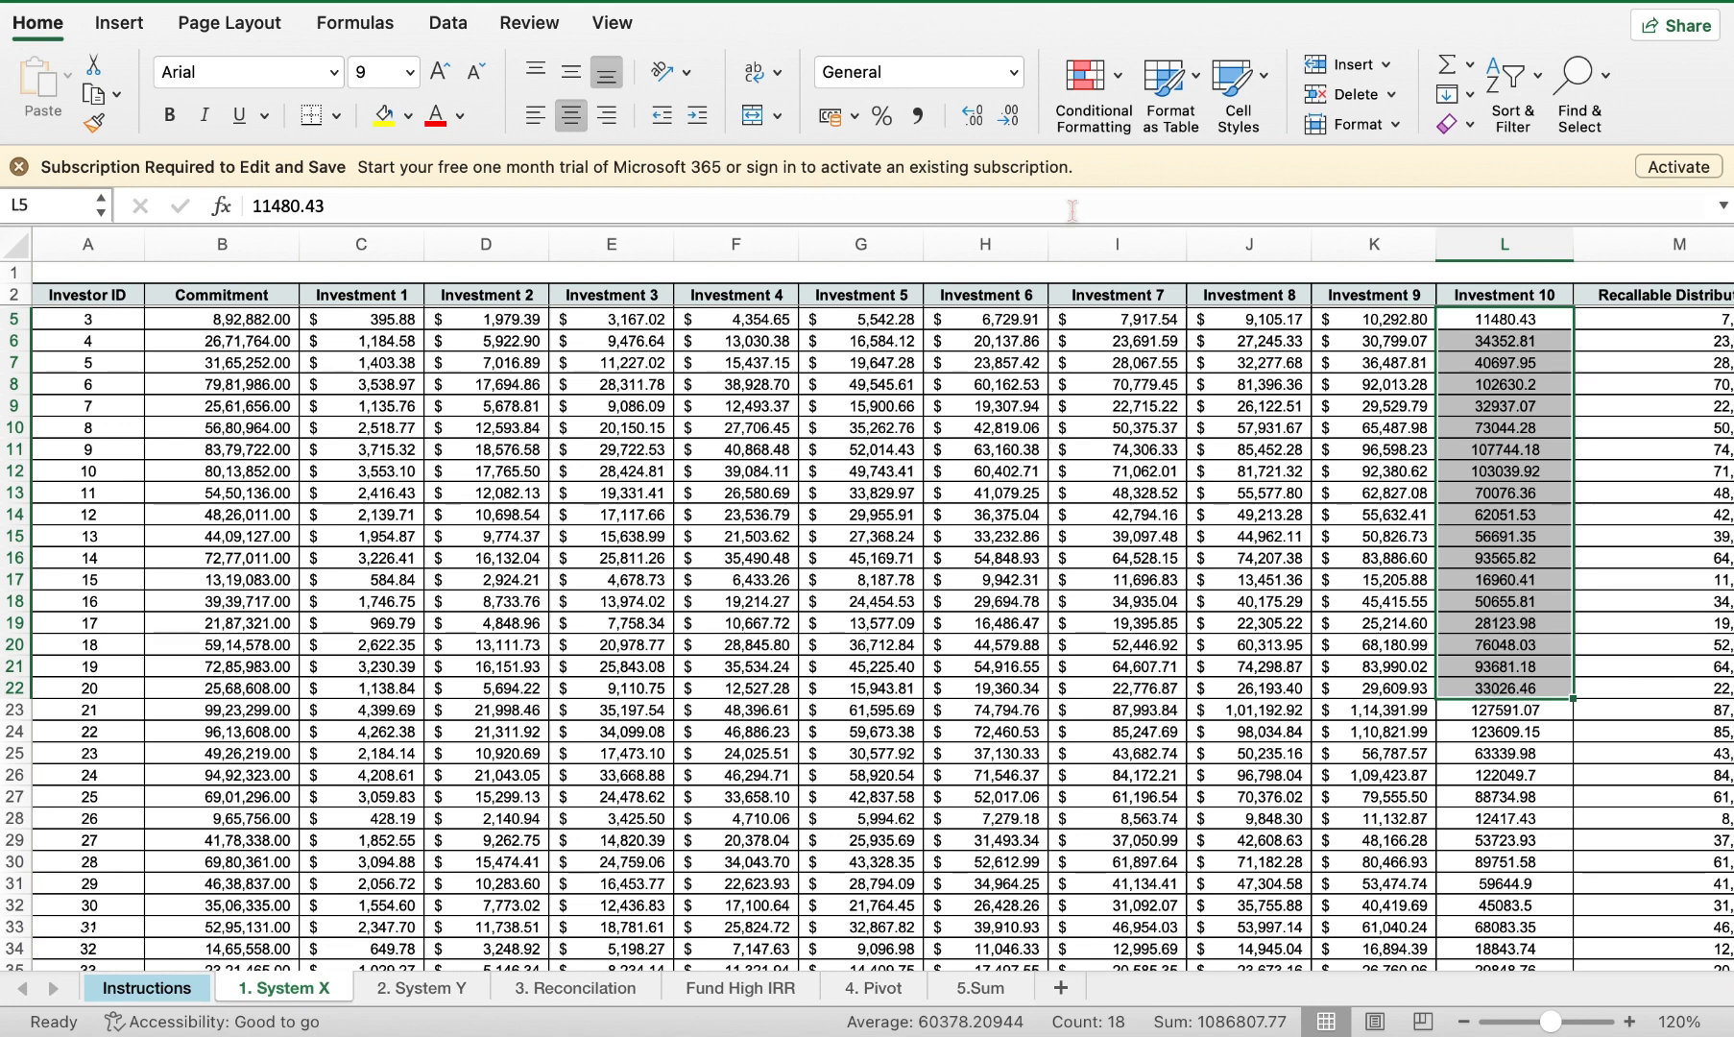
Step: Apply Comma Style to Investment 10 values L5:L22, showing two decimals like 11,480.43
click(916, 117)
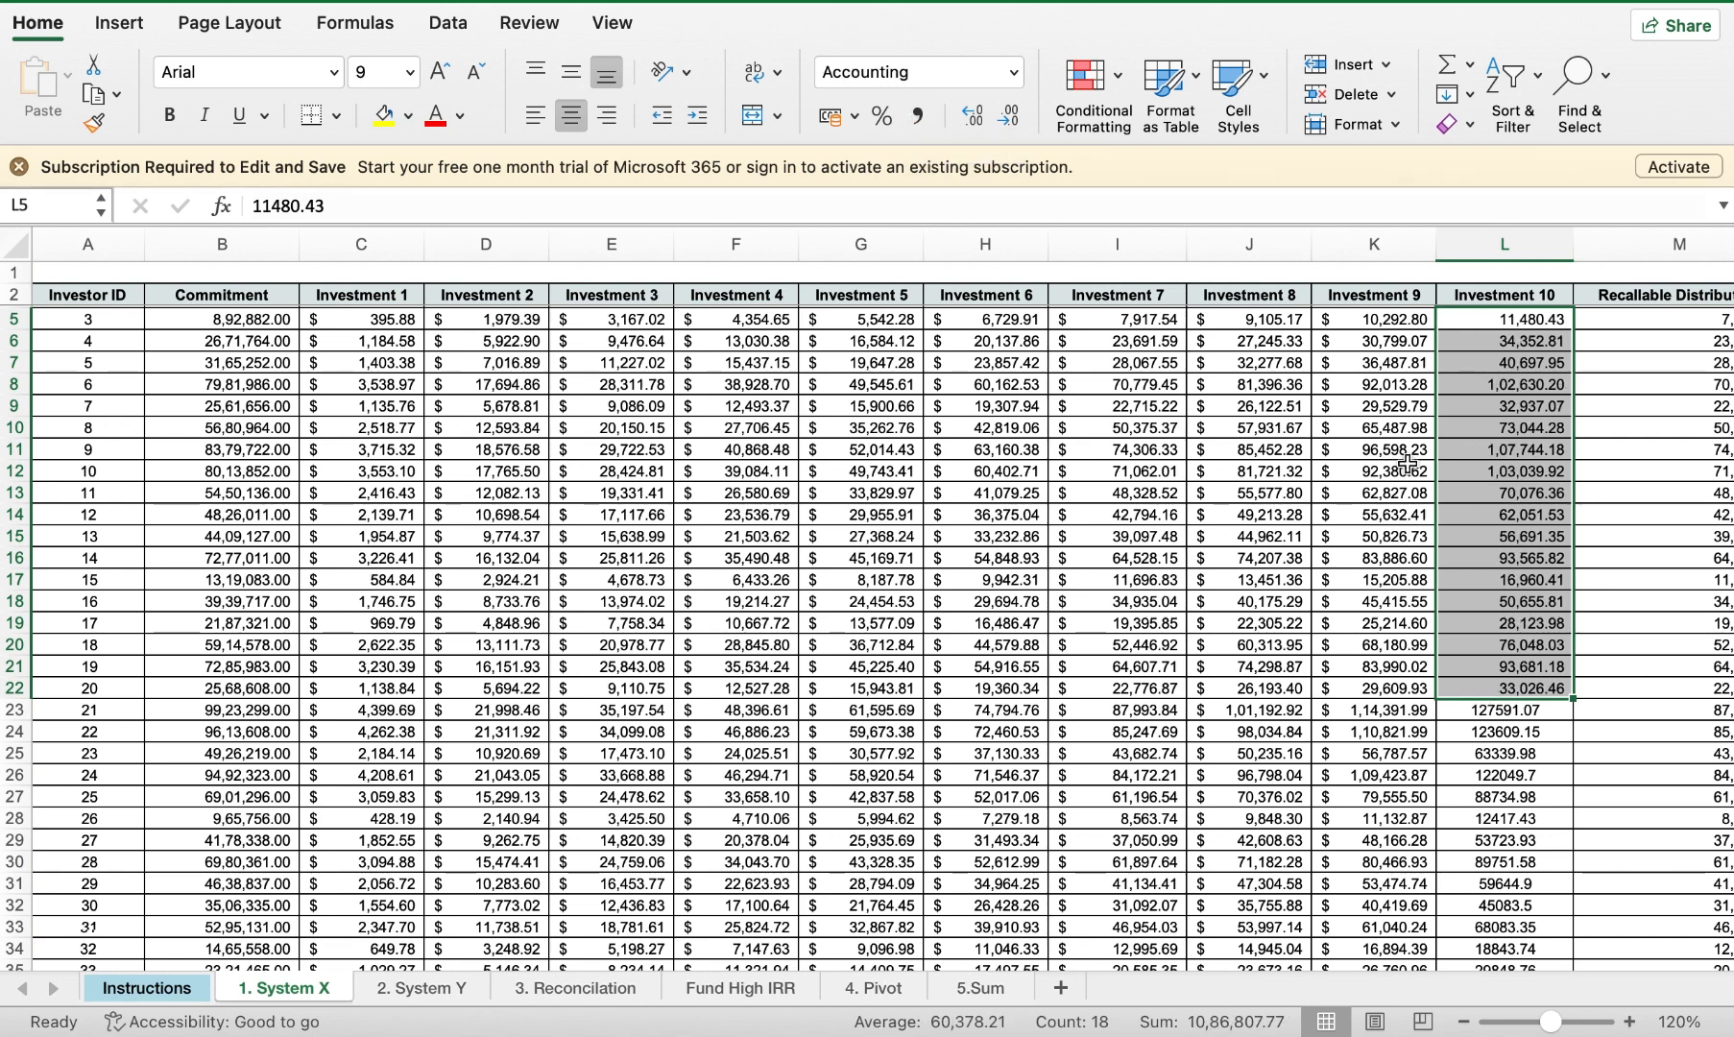
click(1505, 454)
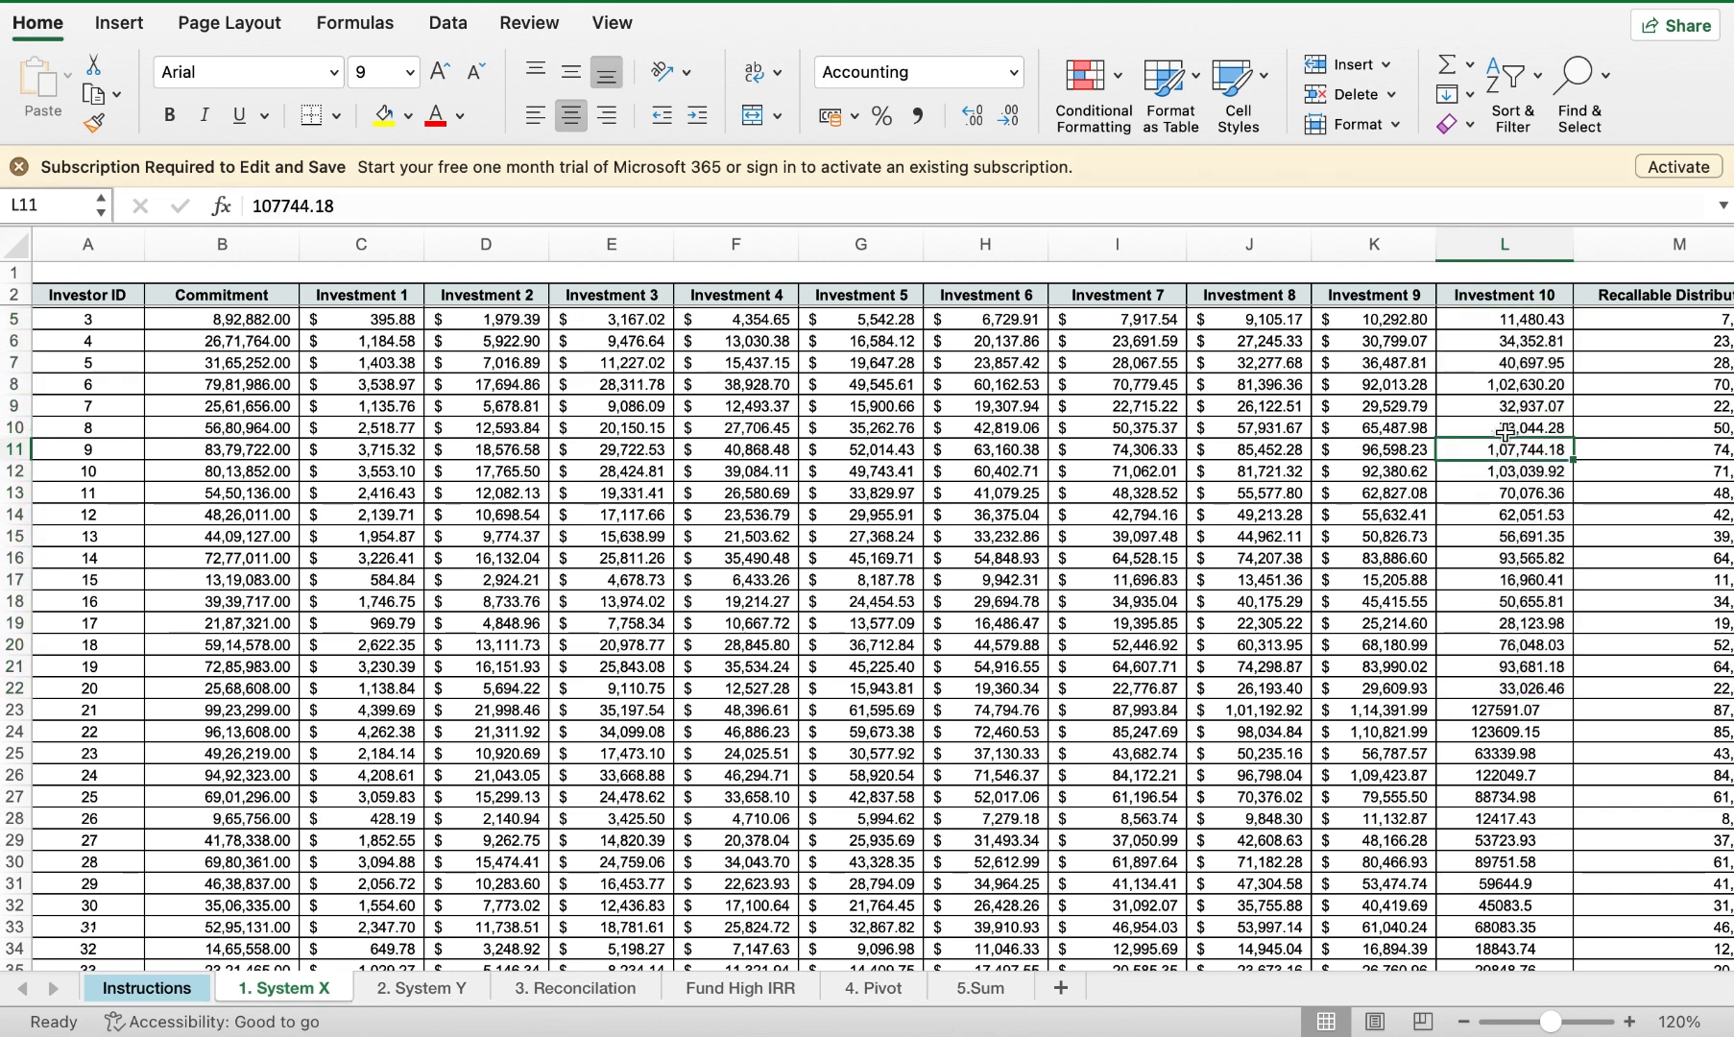
drag(1522, 327, 1148, 624)
click(1147, 622)
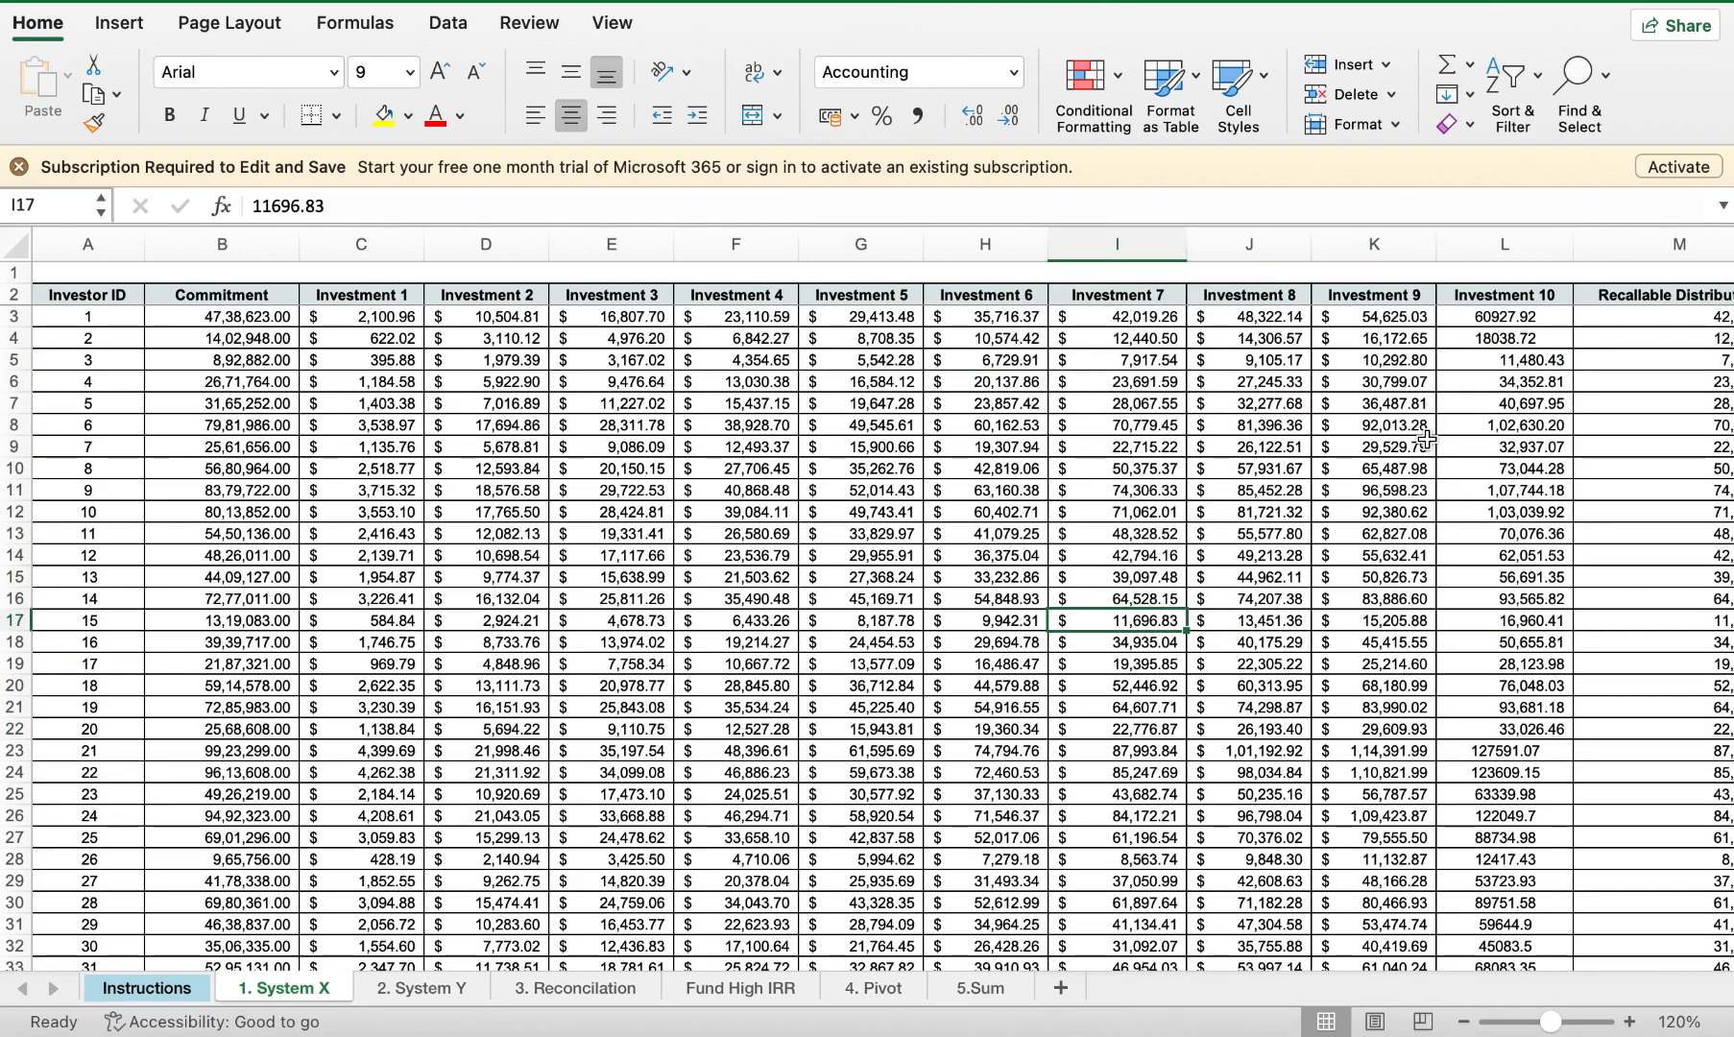
key(super+z)
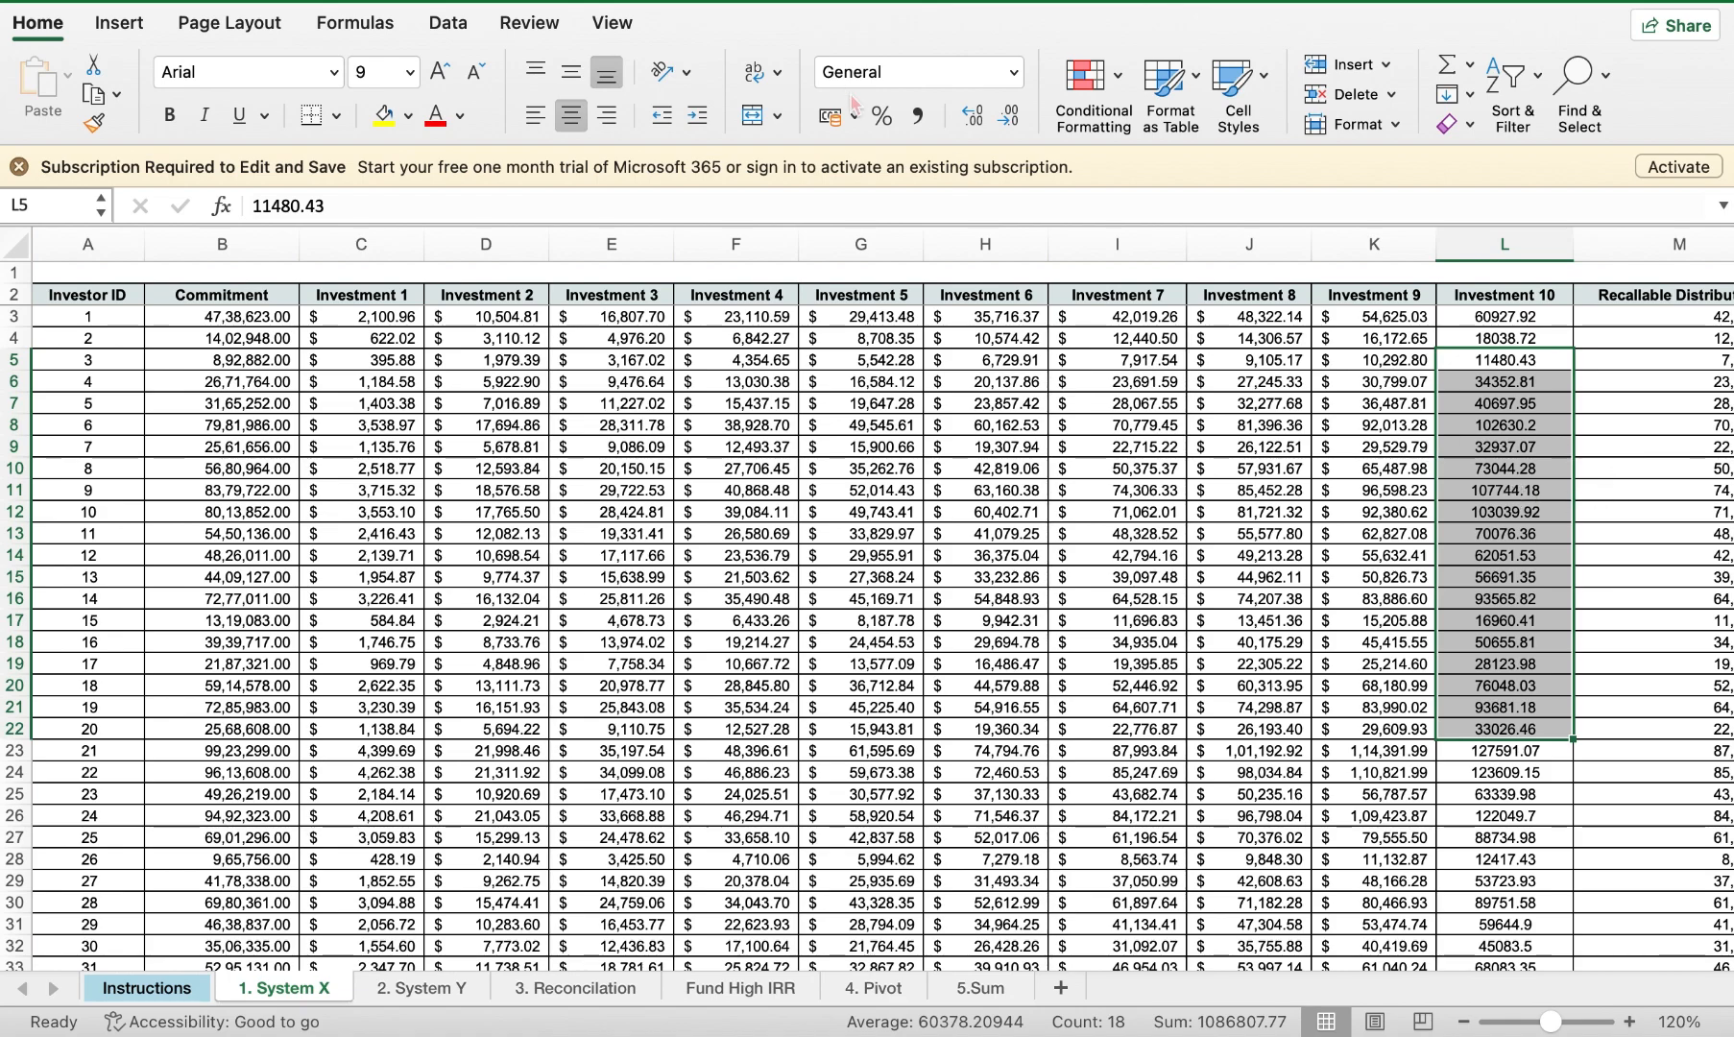
click(919, 118)
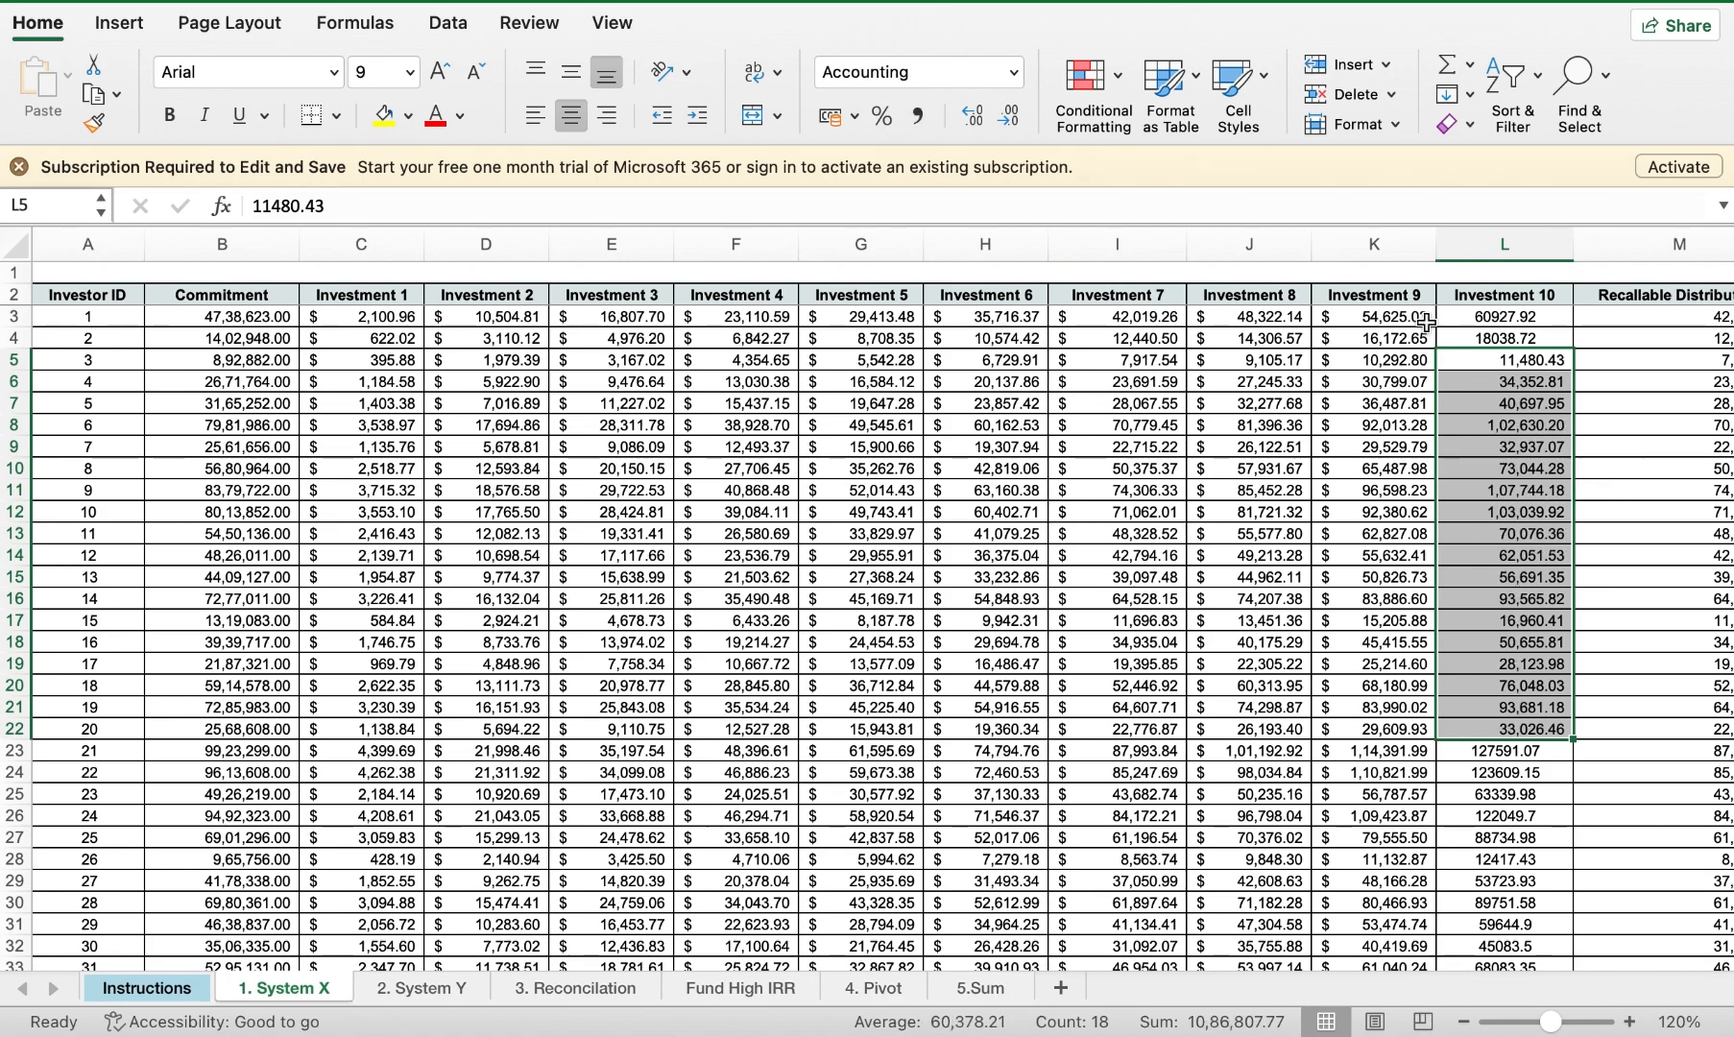
scroll(1089, 410, down, 2)
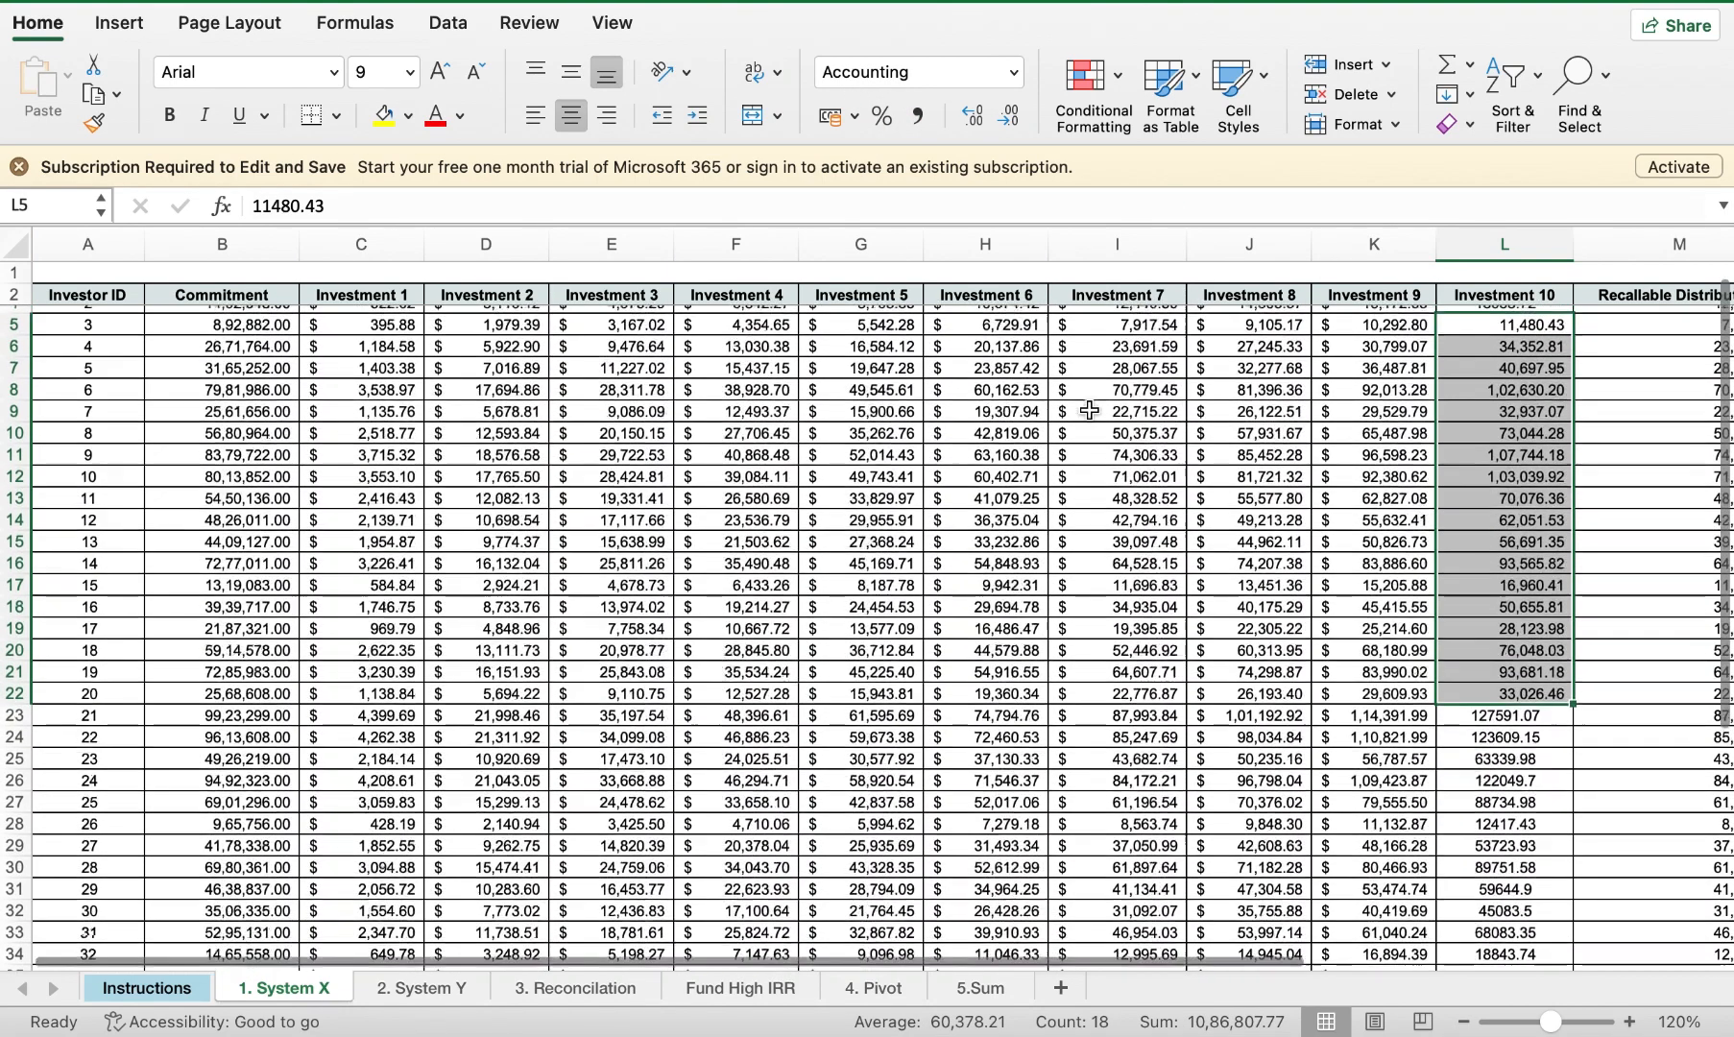
scroll(1089, 410, down, 1)
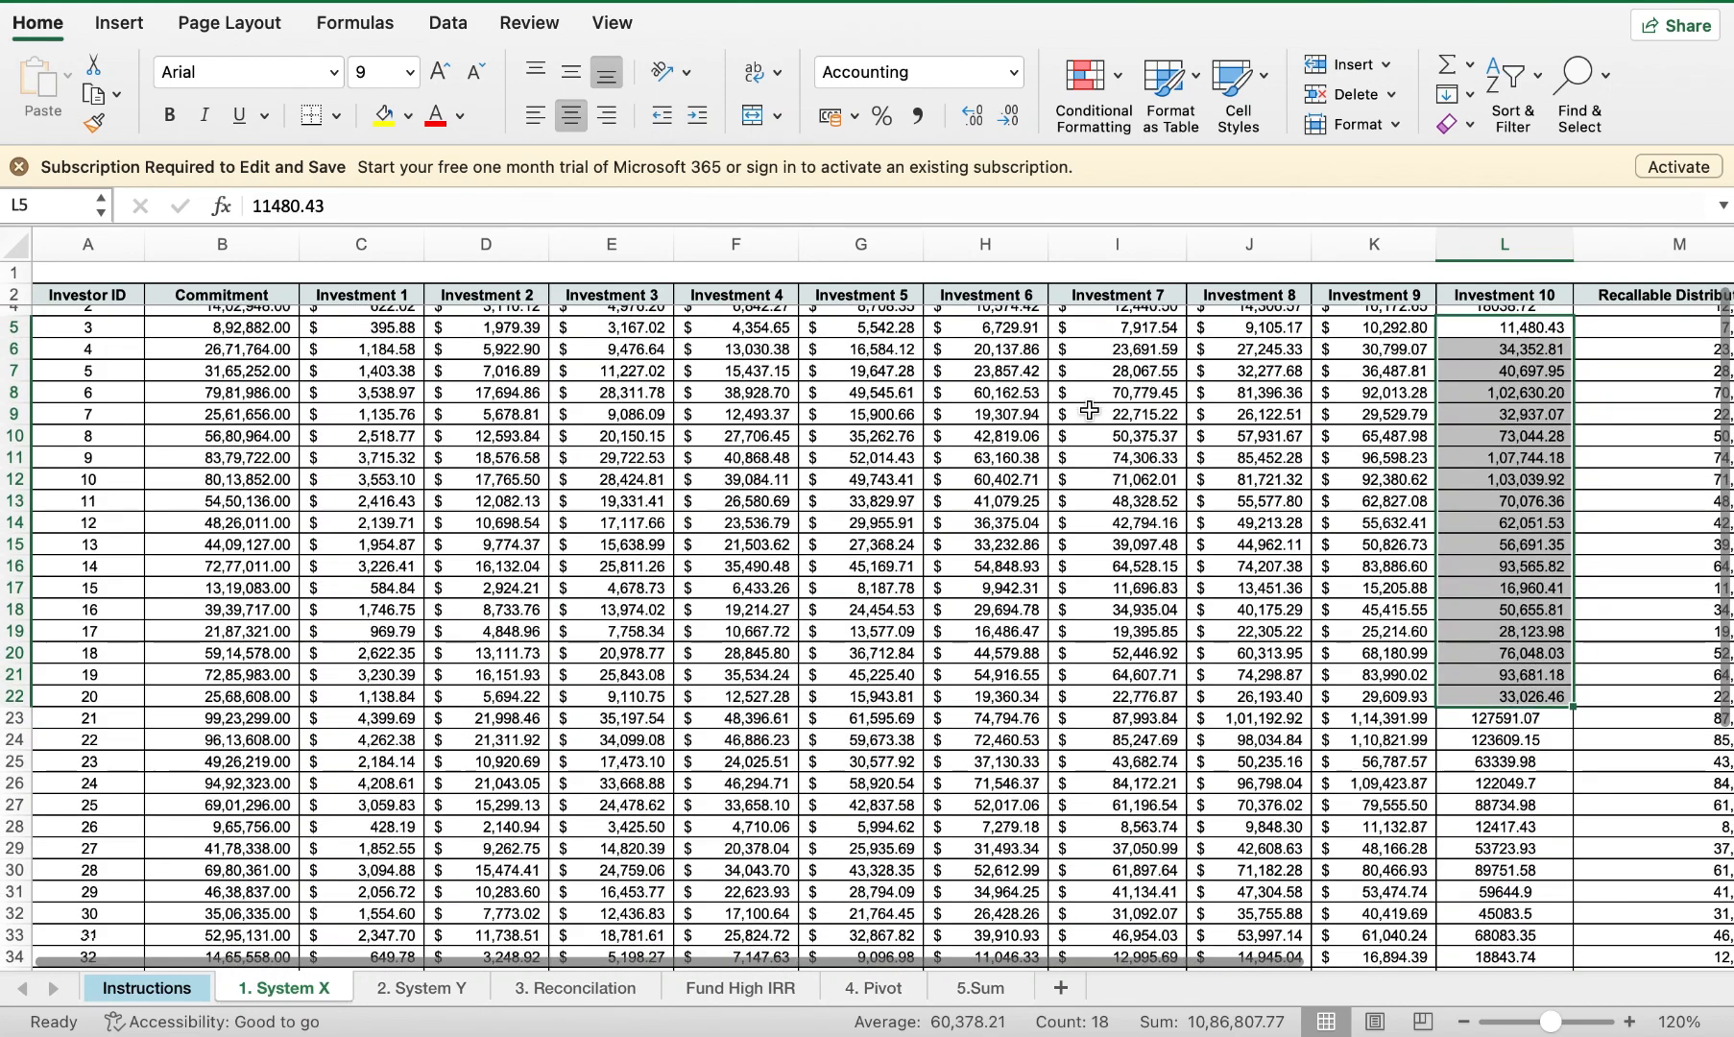
click(1476, 495)
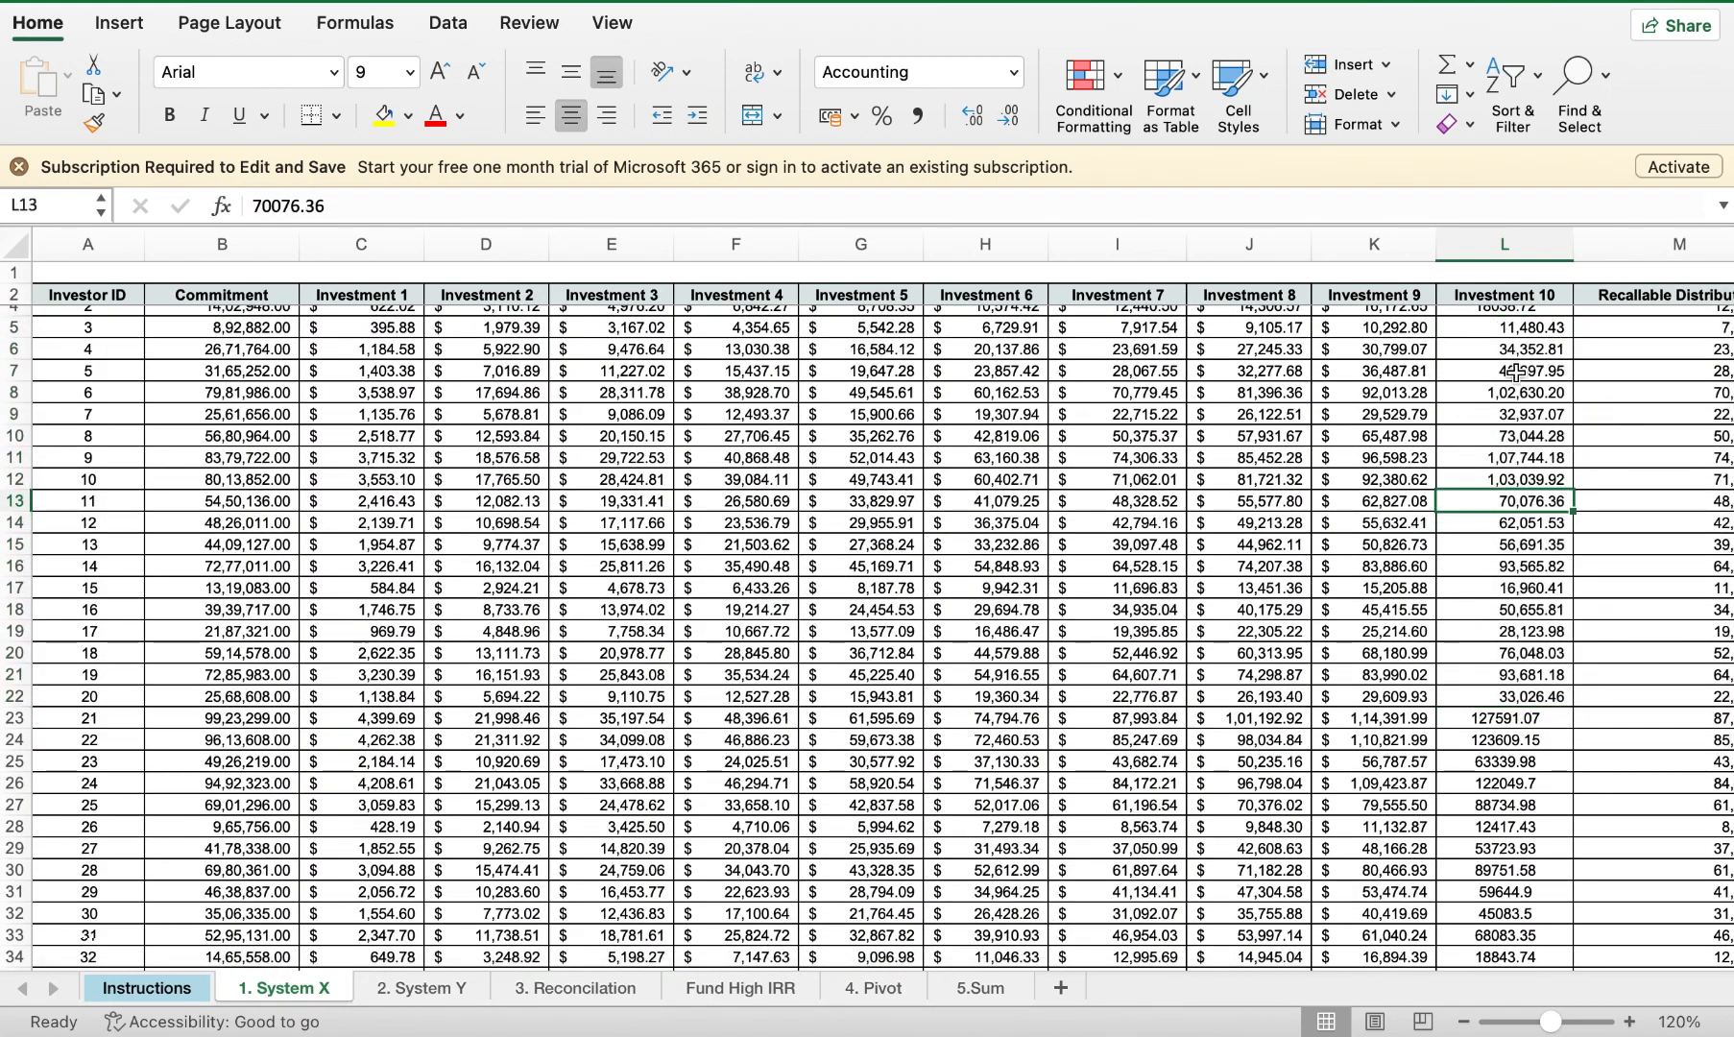
drag(1510, 332, 1469, 694)
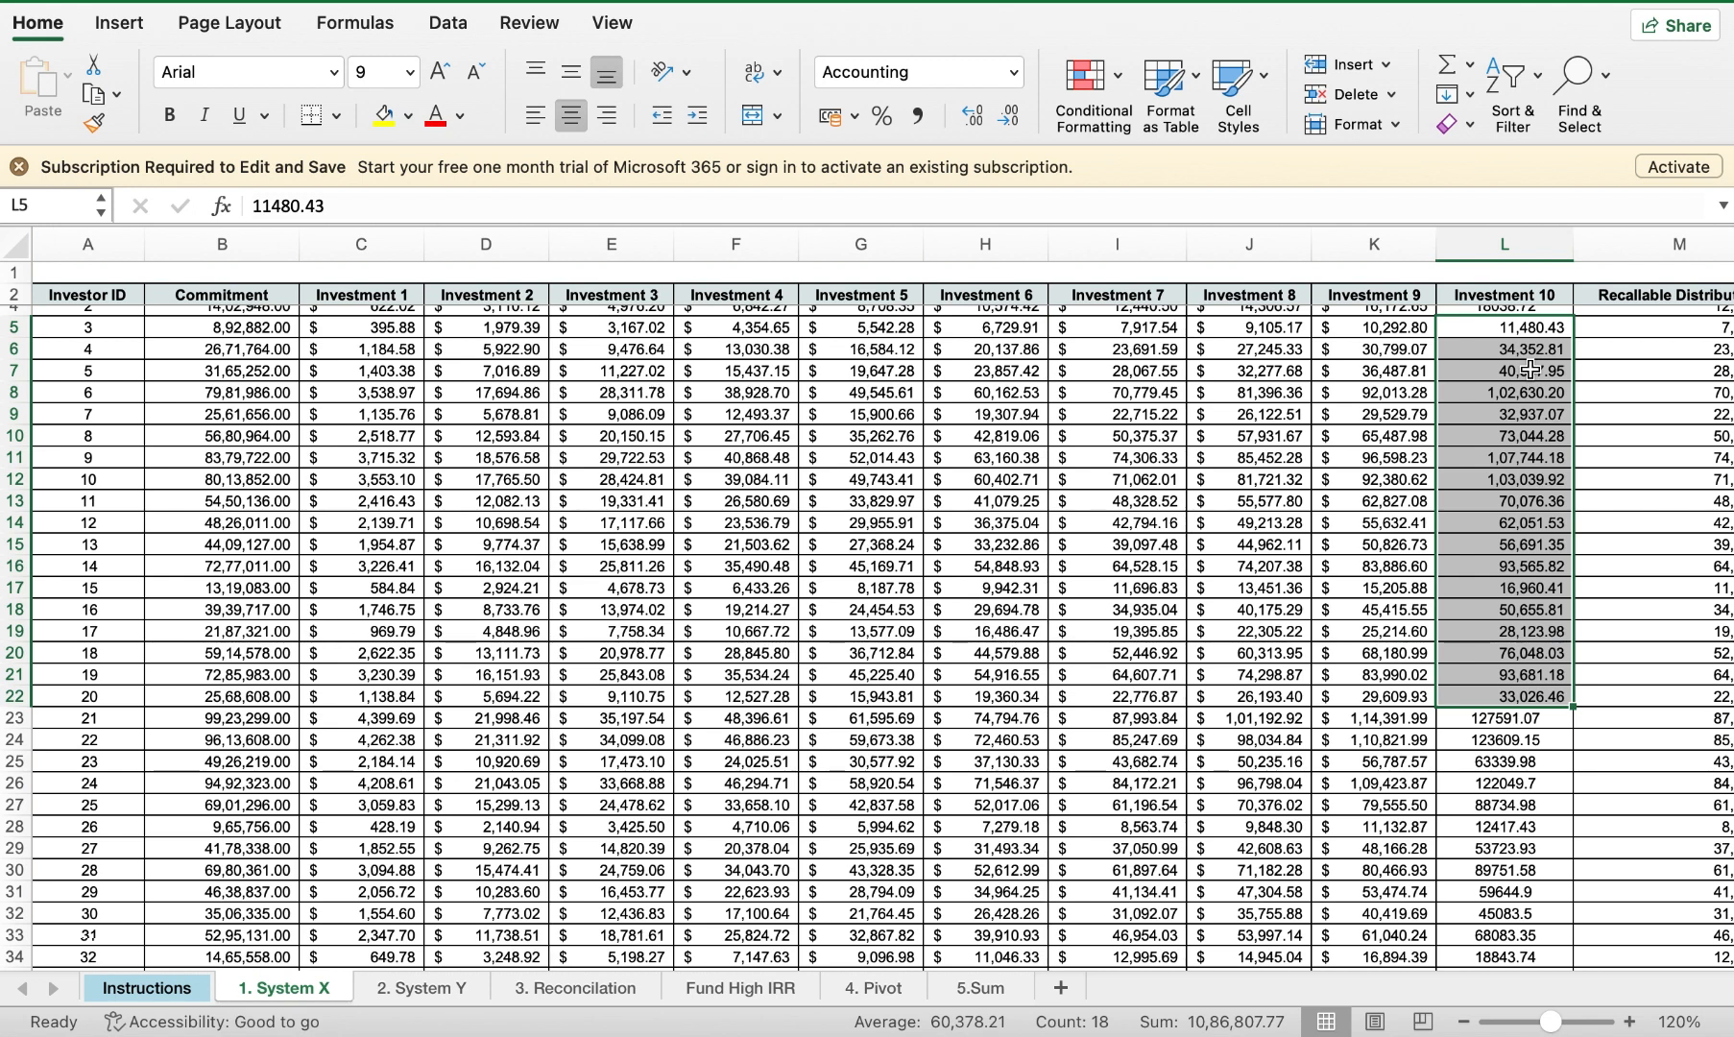
Step: Add extra decimal places to the Investment 10 values with Increase Decimal
click(973, 128)
click(974, 128)
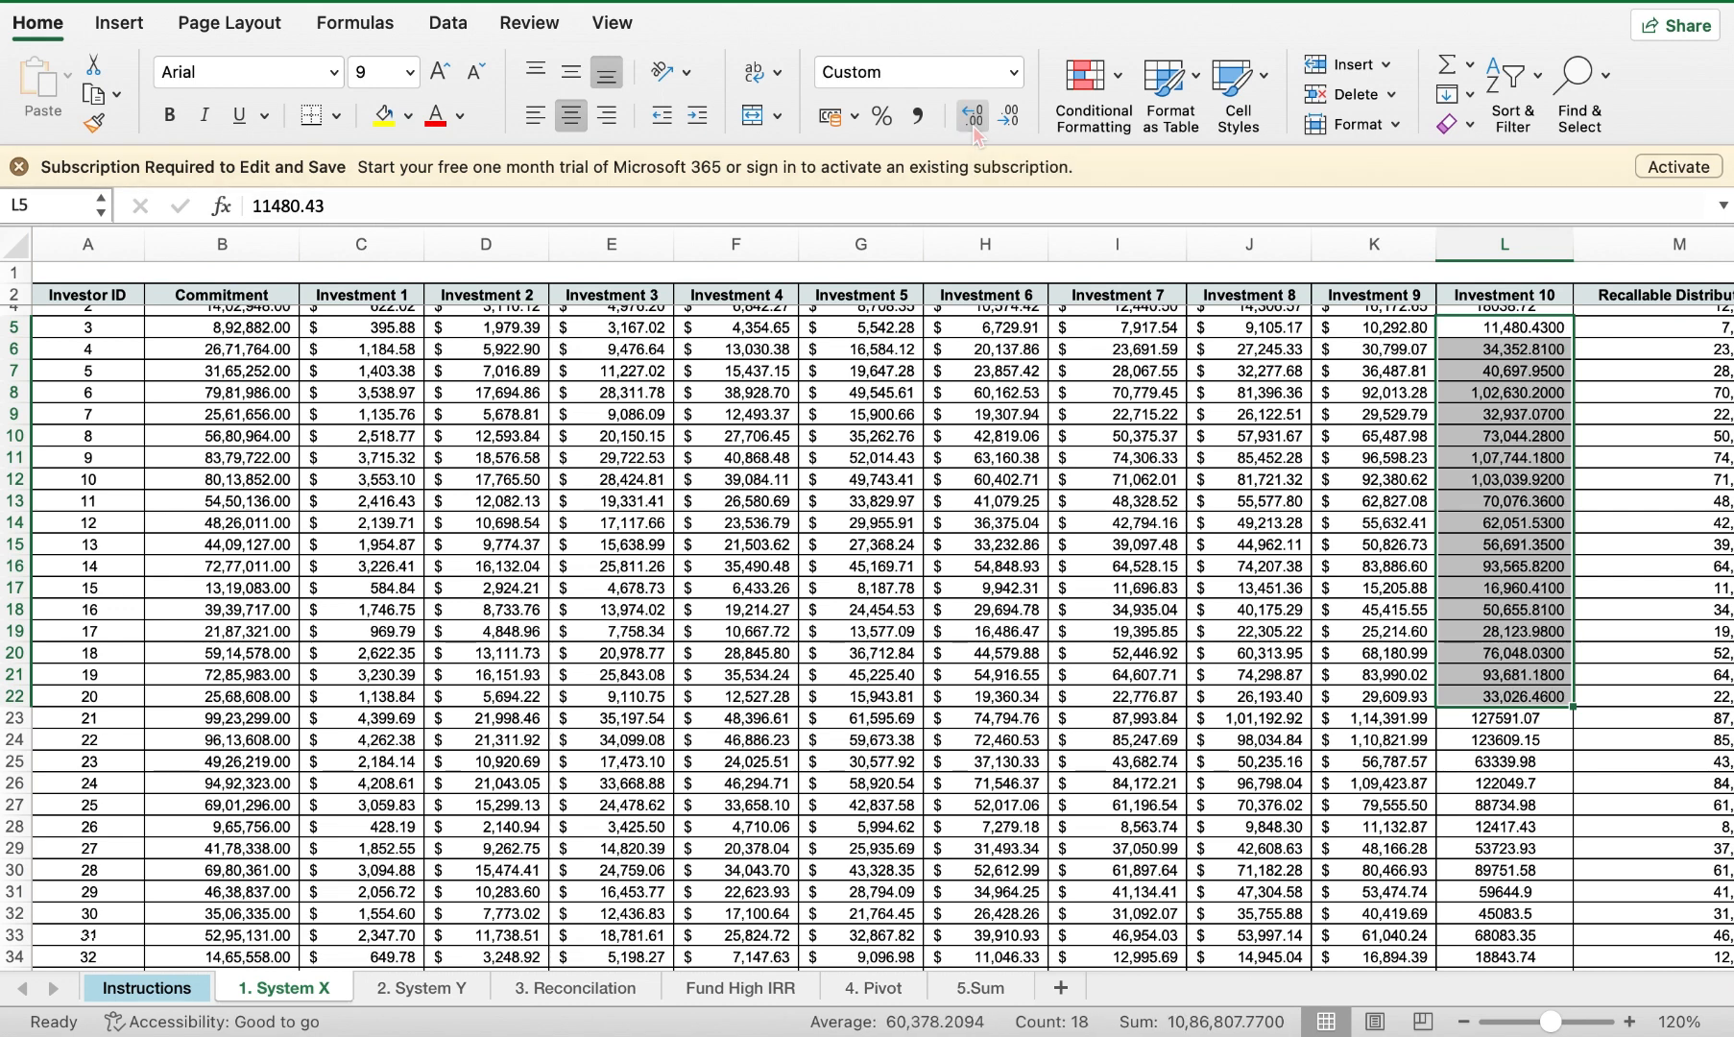
click(974, 128)
click(974, 127)
click(974, 128)
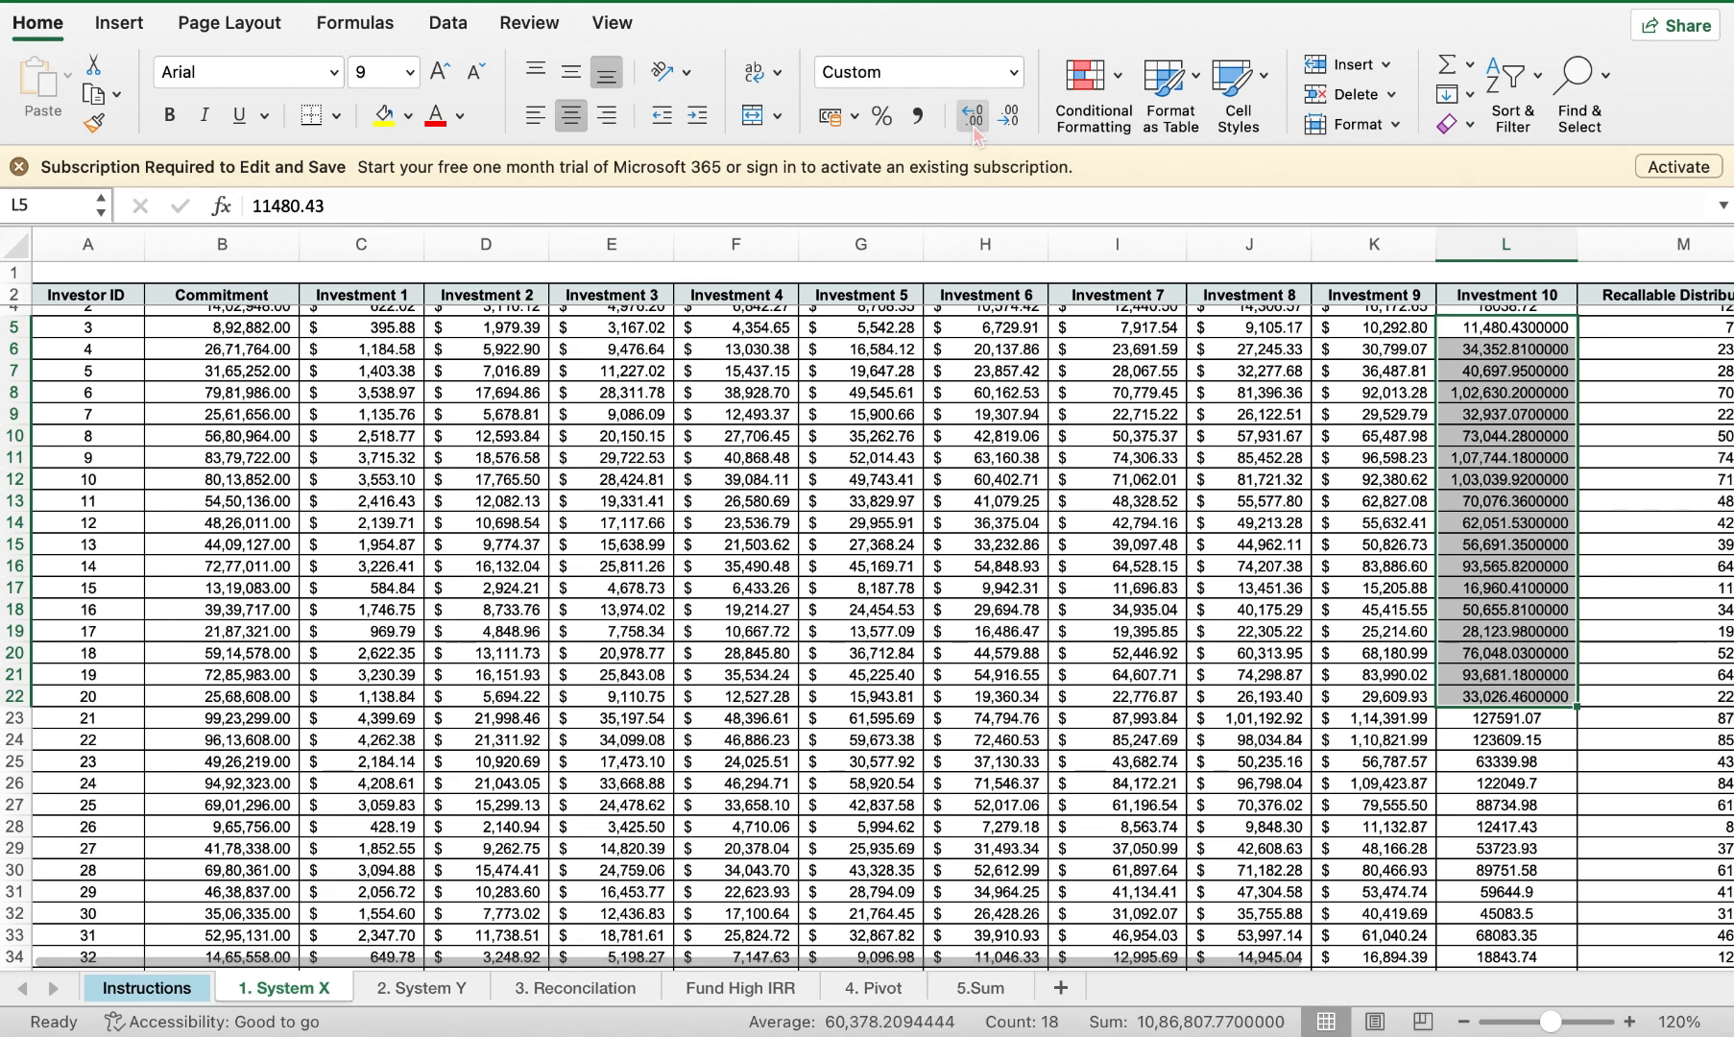
click(974, 127)
click(974, 127)
click(974, 128)
click(974, 128)
click(974, 128)
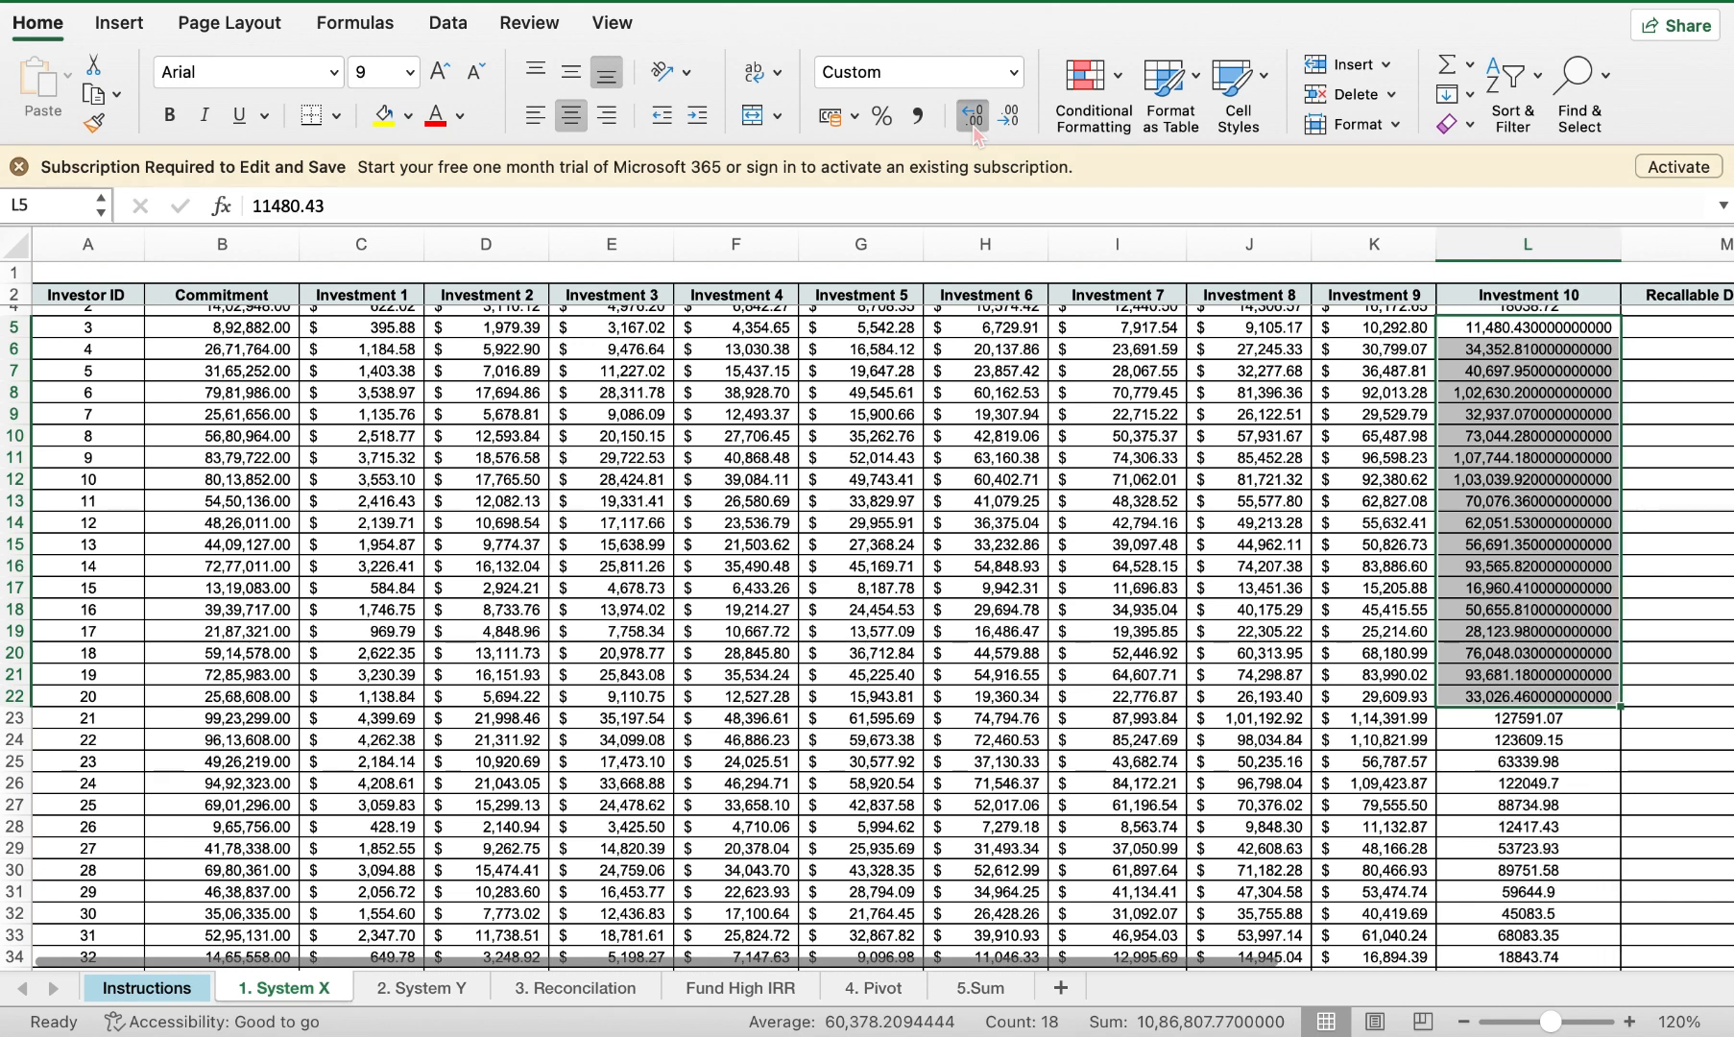
click(974, 128)
click(974, 128)
click(973, 127)
click(974, 128)
click(974, 128)
click(974, 127)
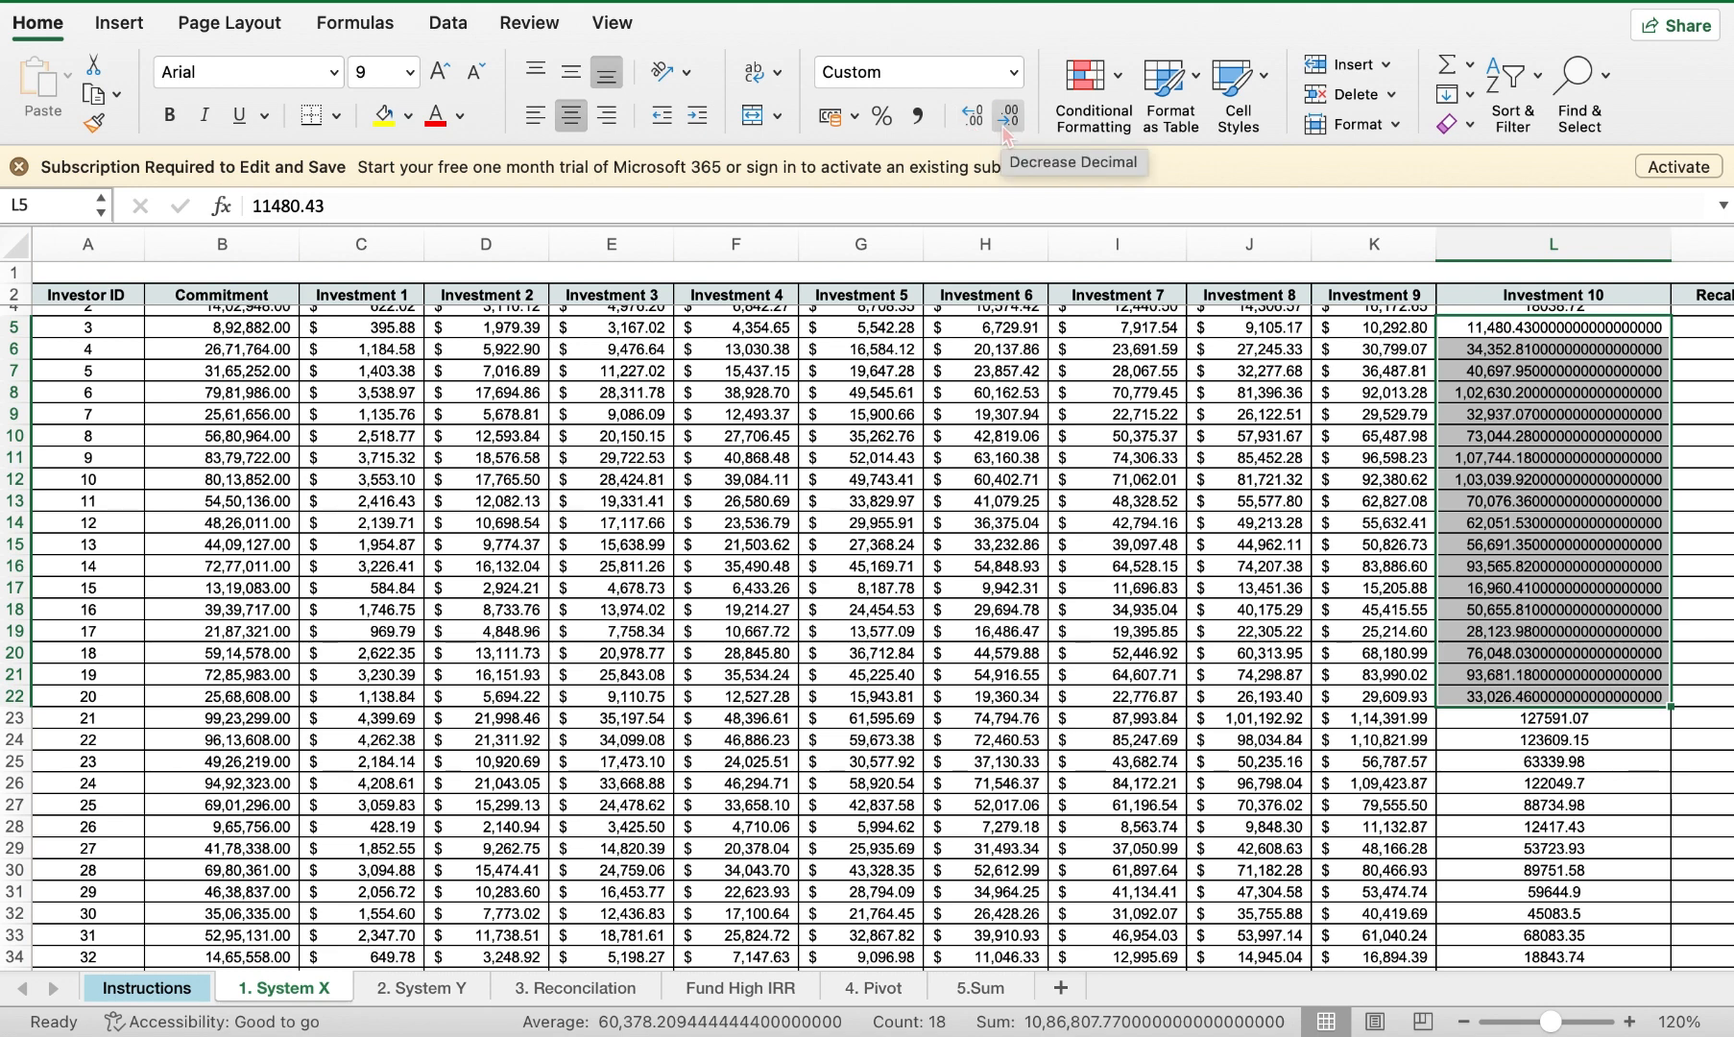
Step: Reduce the Investment 10 values L5:L22 to whole numbers, such as 11,480
click(1004, 132)
click(1004, 131)
click(1005, 132)
click(1004, 131)
click(1004, 131)
click(1005, 132)
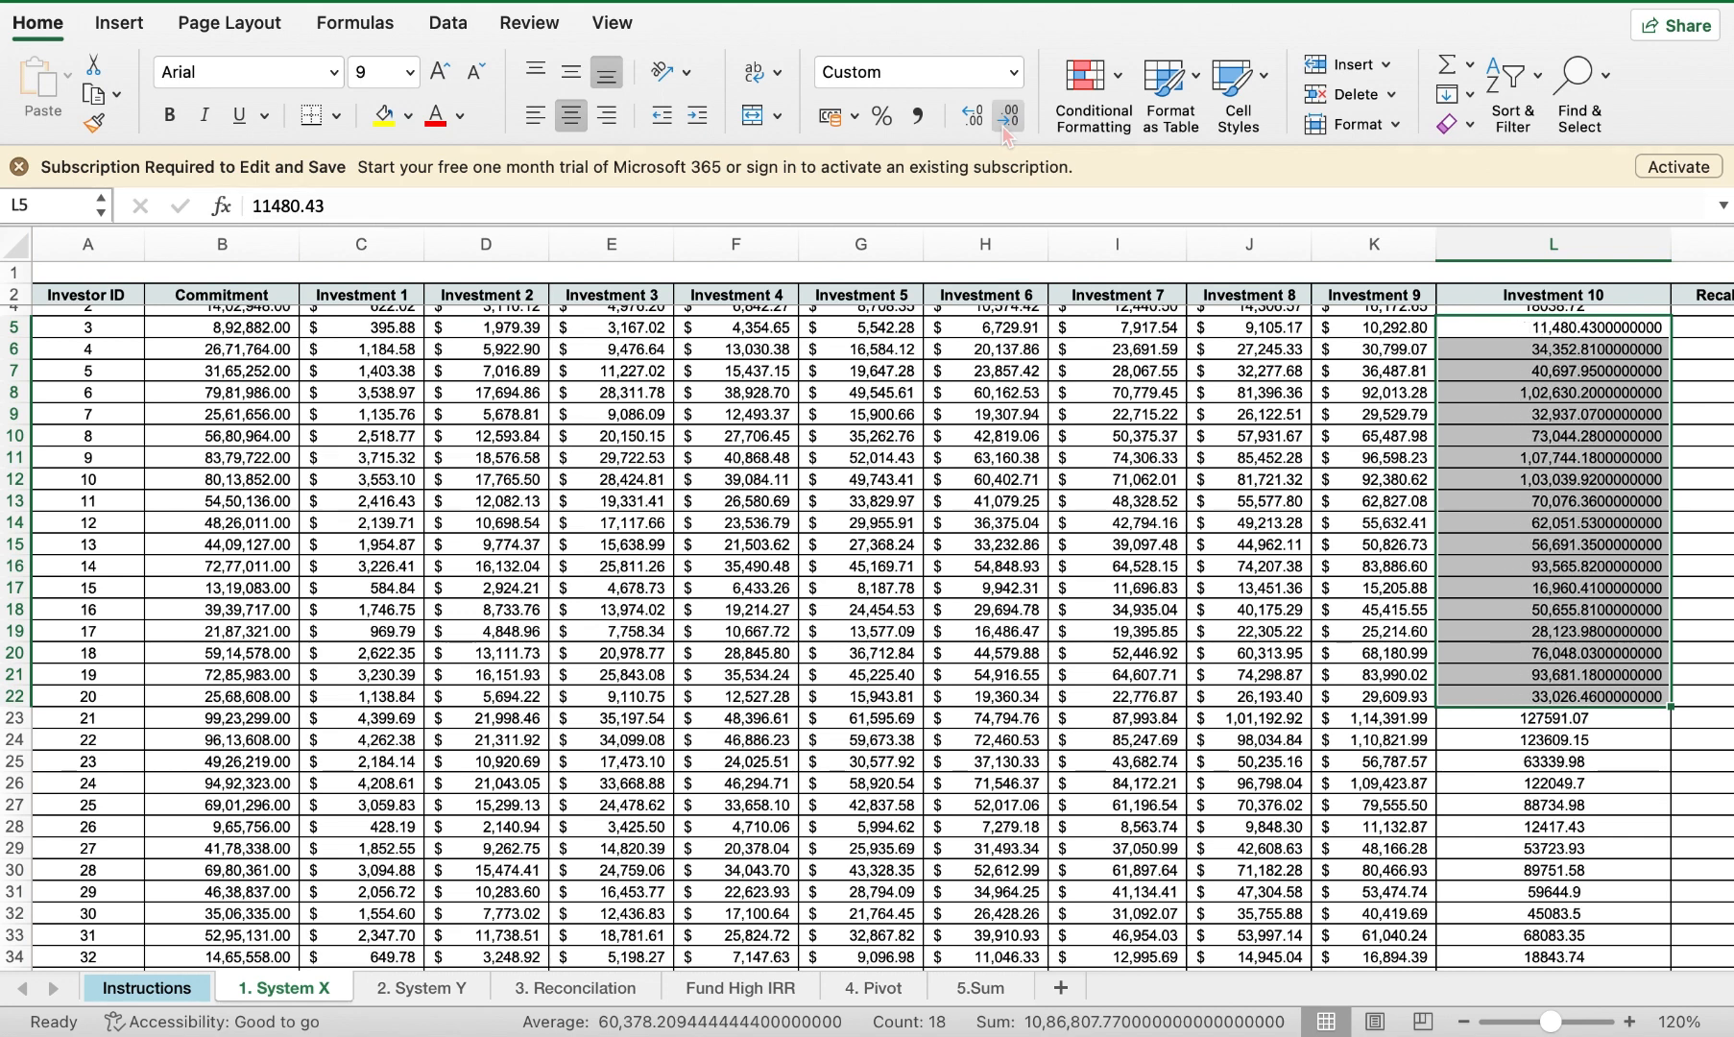
click(1004, 132)
click(1004, 131)
click(1004, 131)
click(1005, 132)
click(1004, 132)
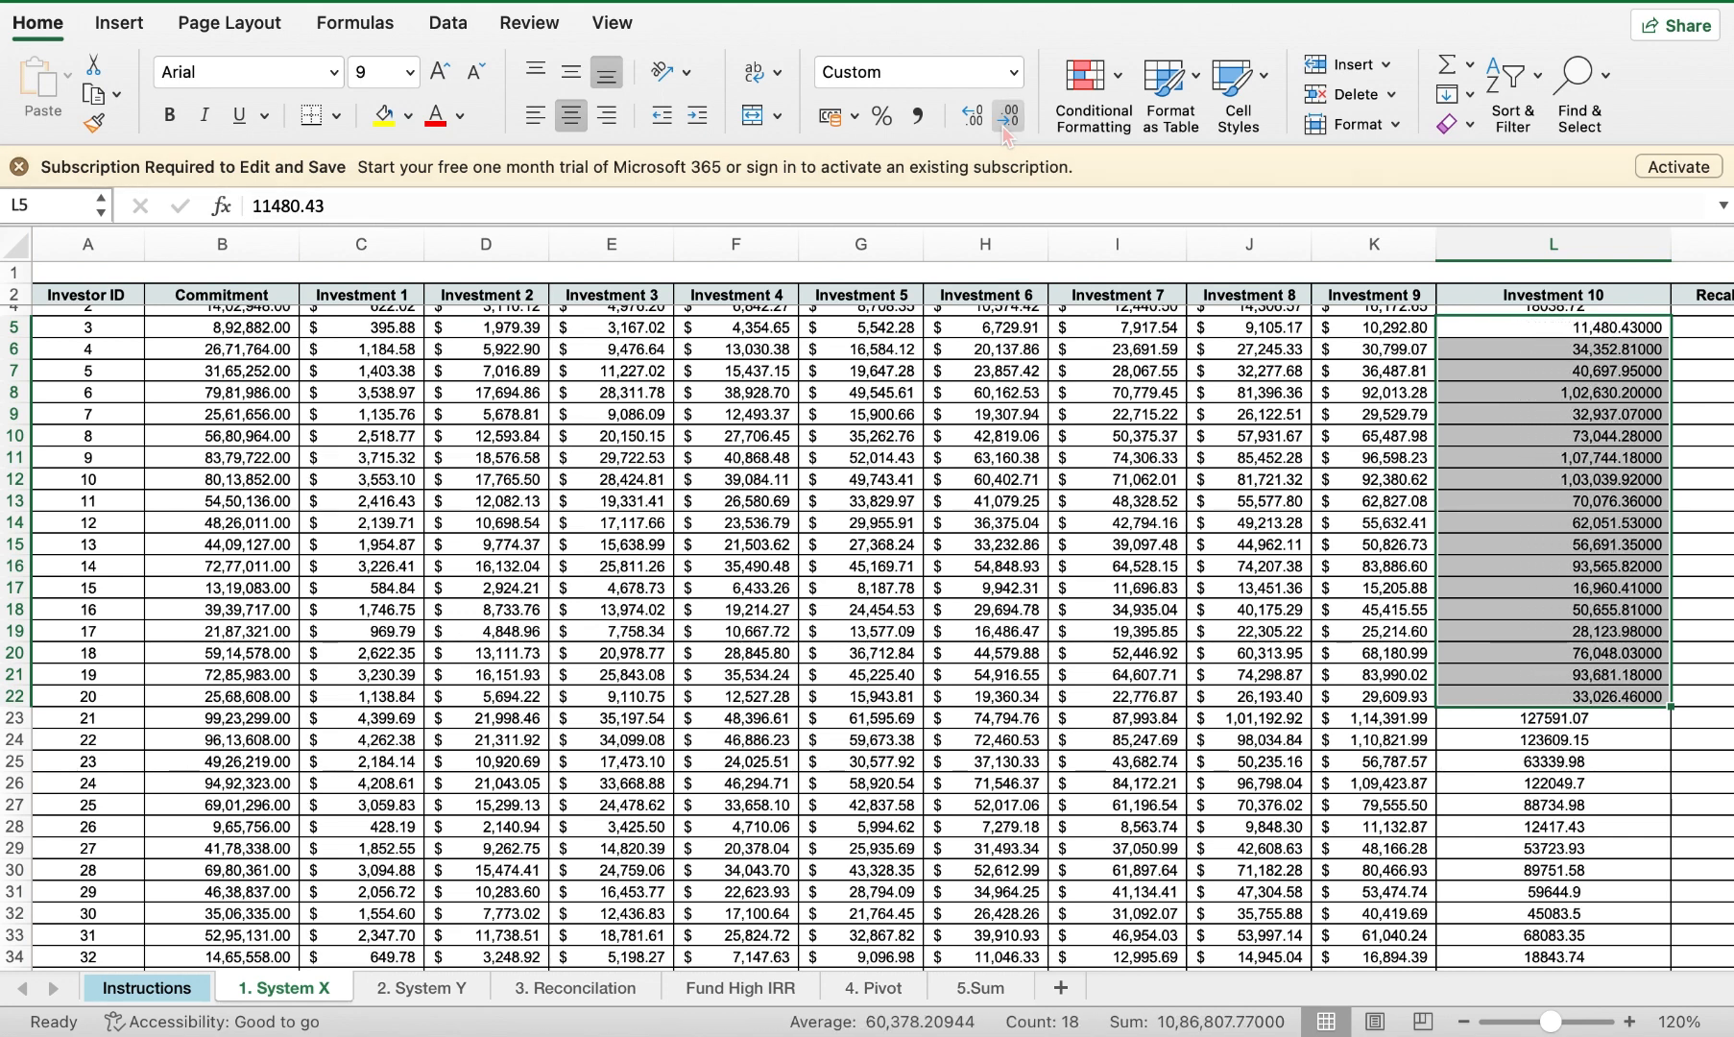
click(1004, 131)
click(1004, 132)
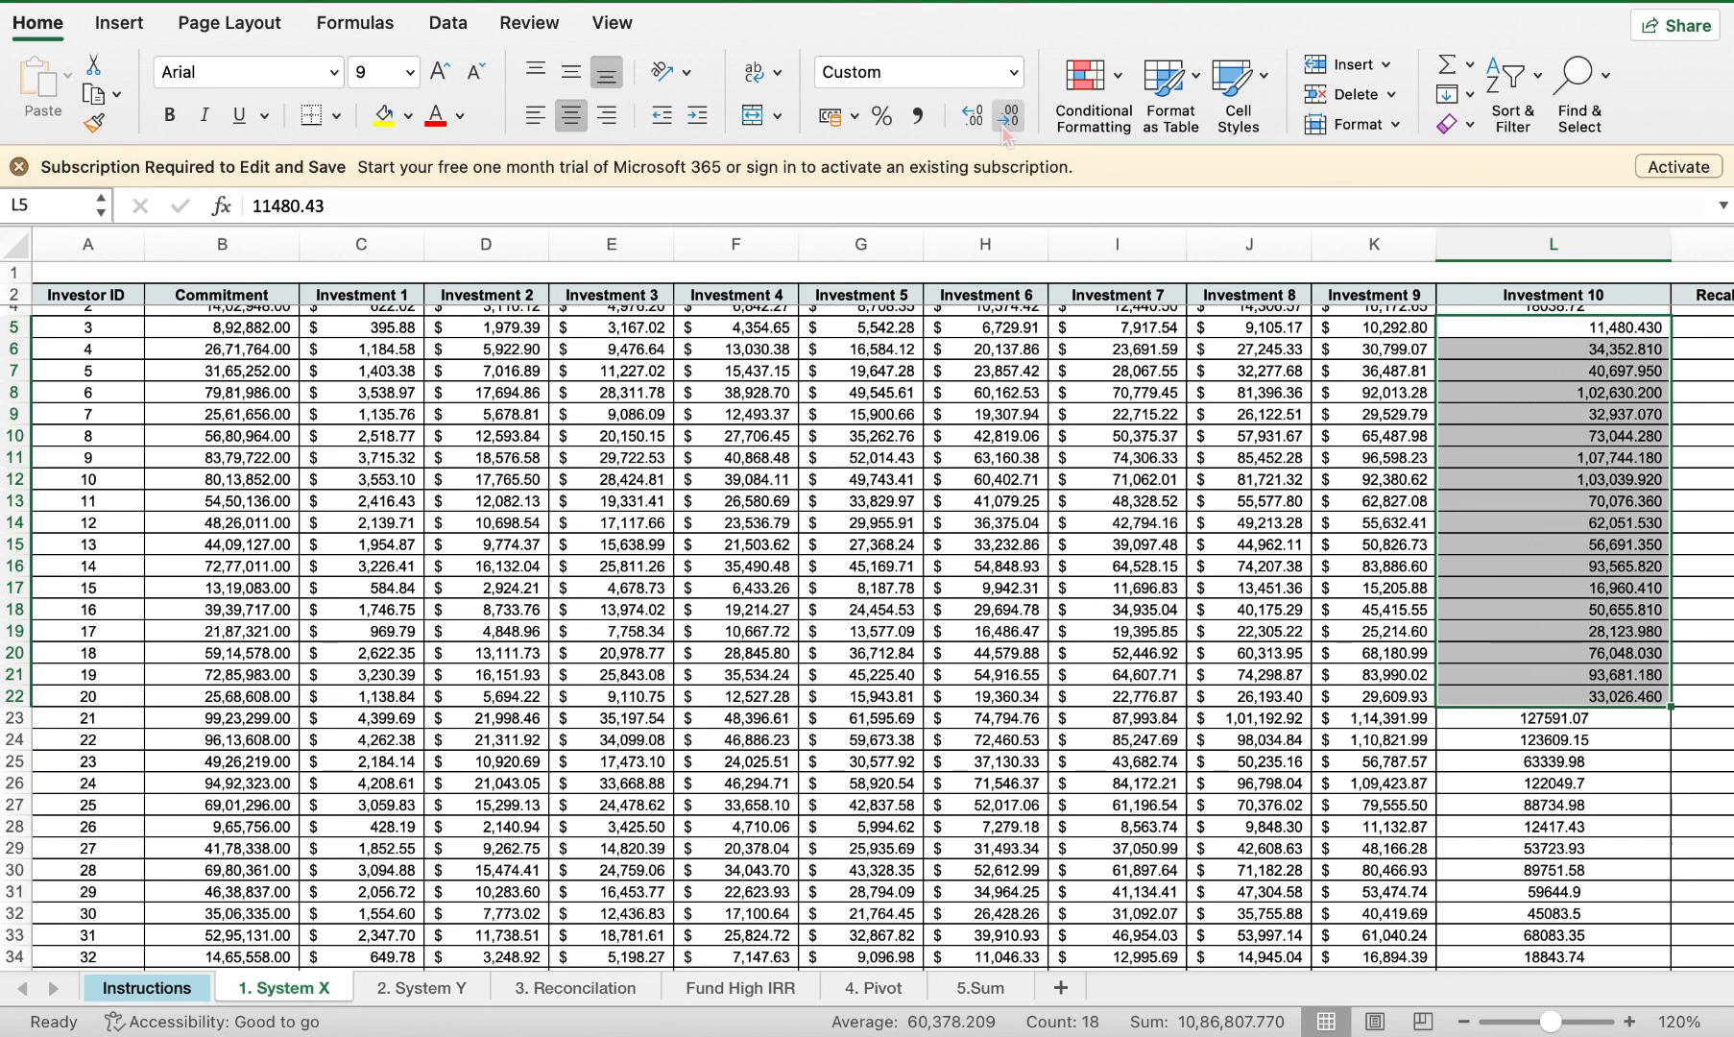
click(1004, 132)
click(1004, 132)
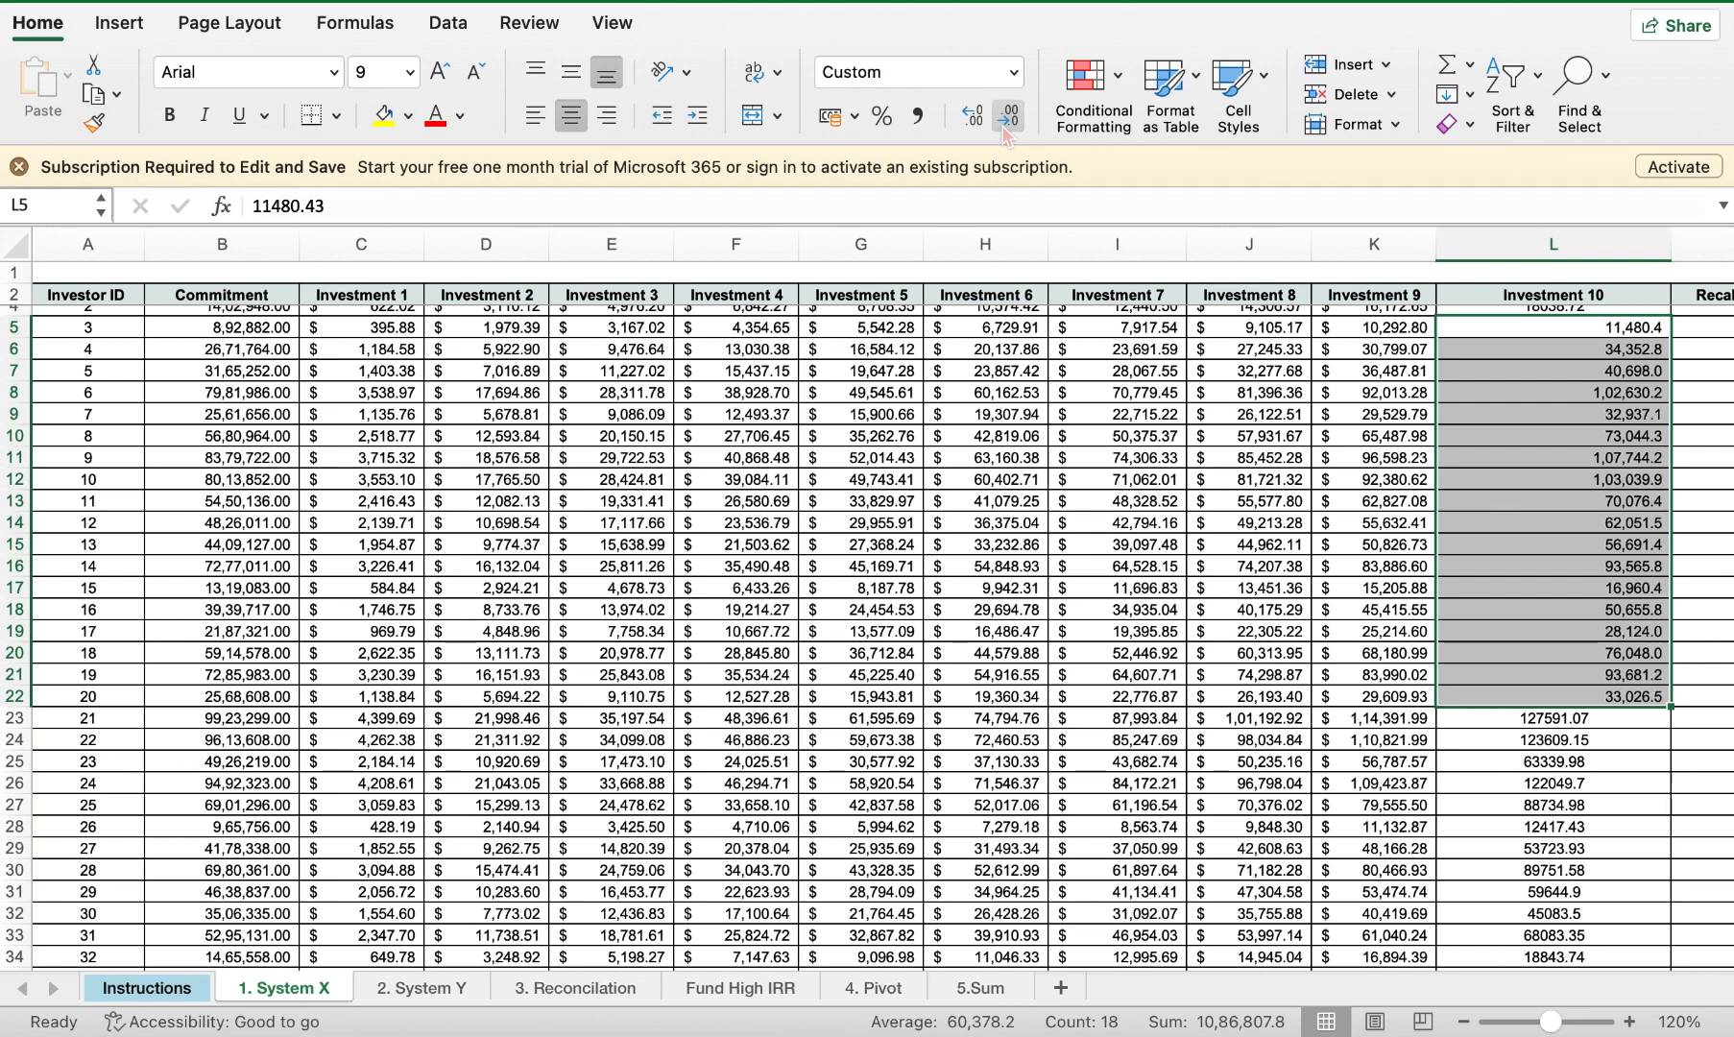
click(1004, 132)
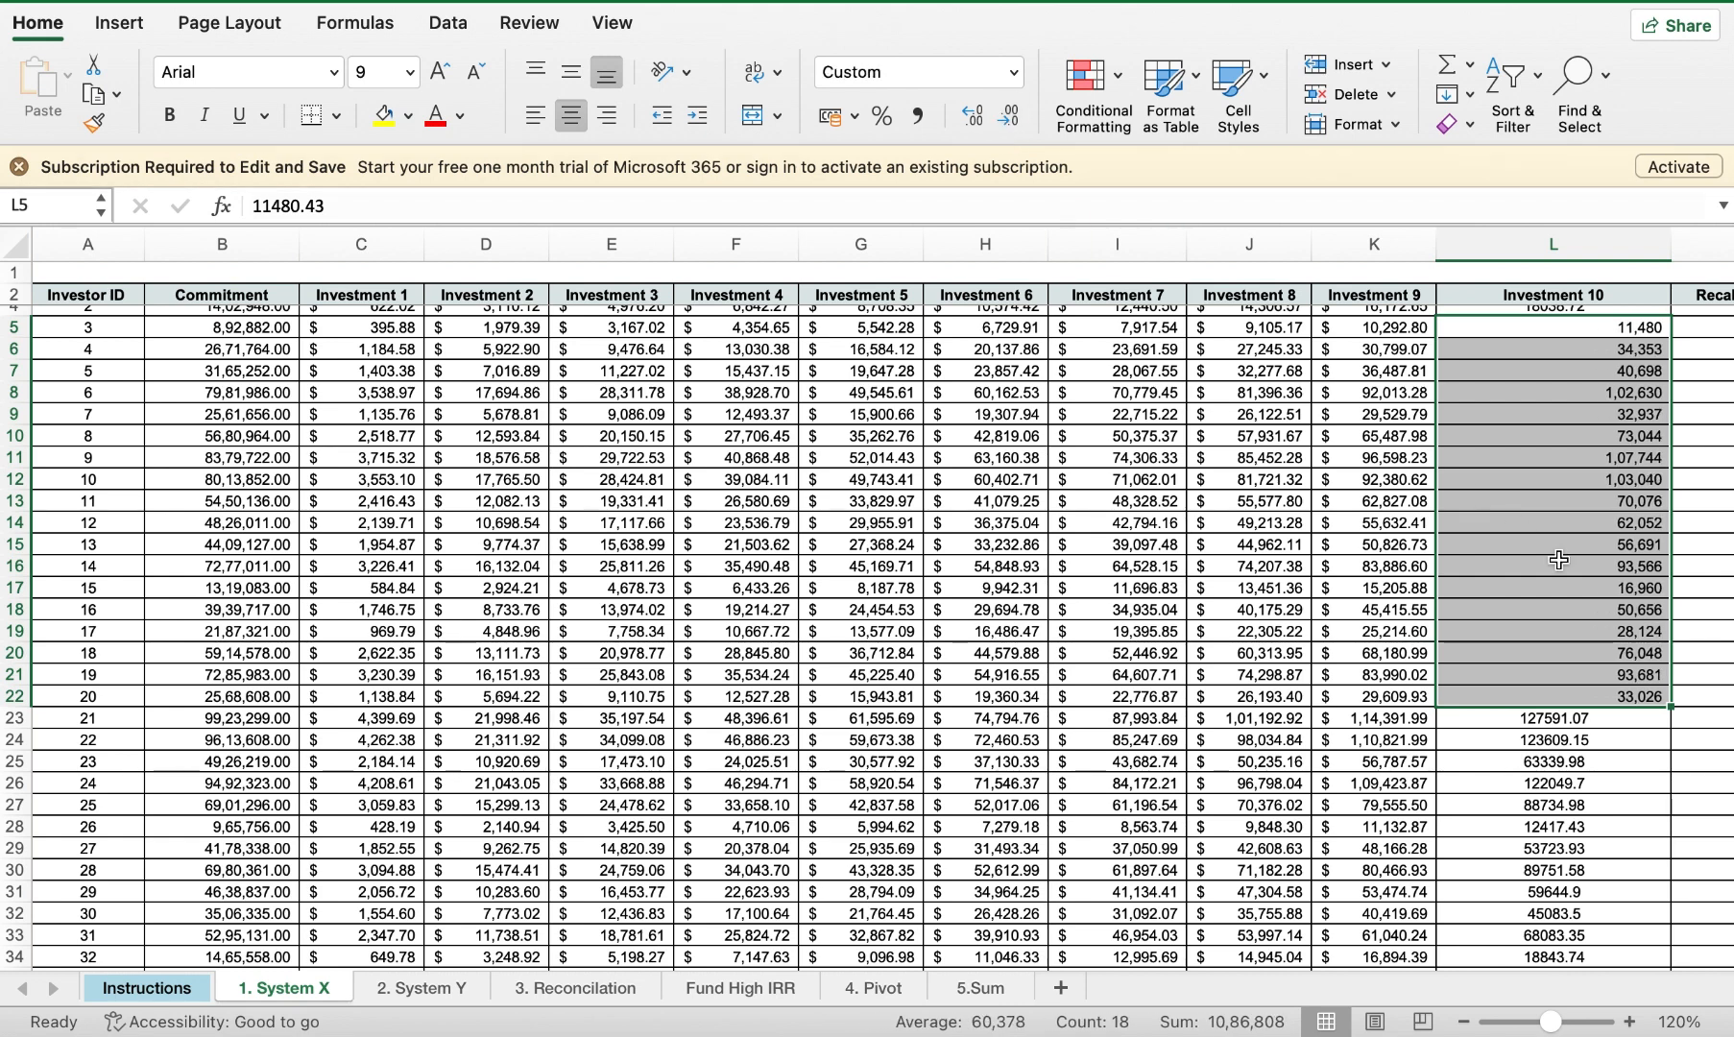
click(1489, 796)
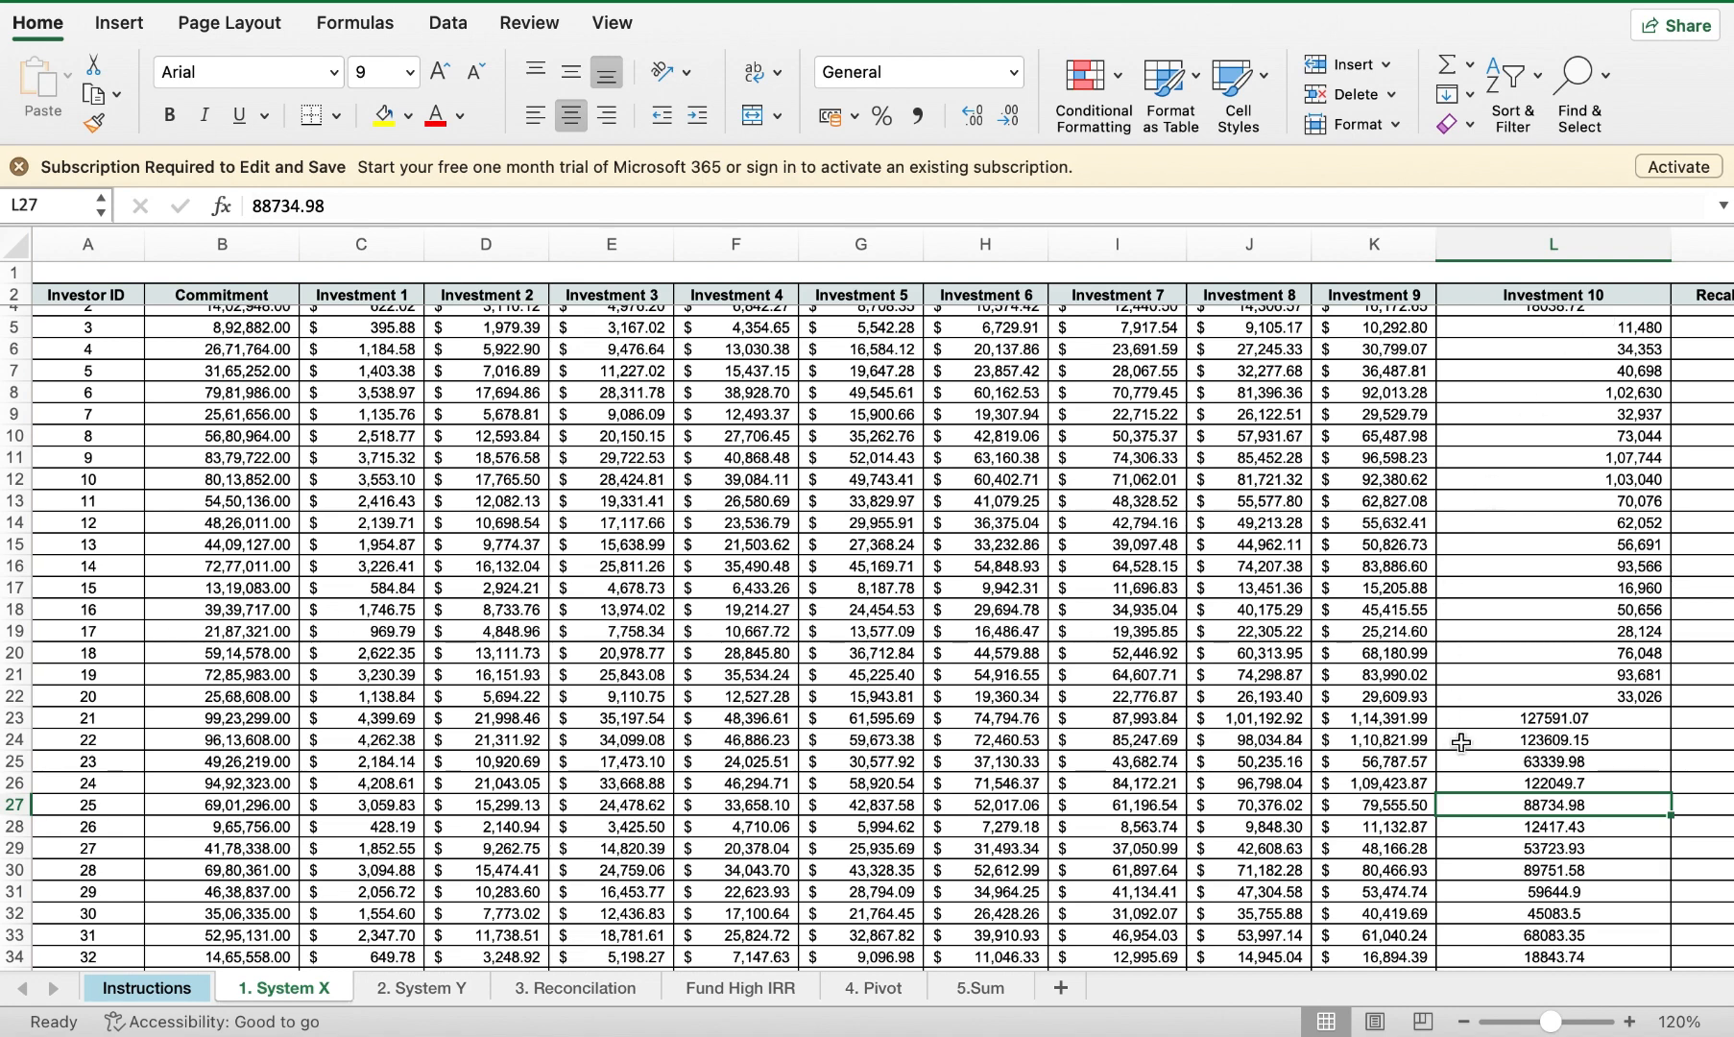
Step: Format Investment 10 values L23:L27 as accounting numbers with no decimals, like 63,340
drag(1512, 718, 1511, 828)
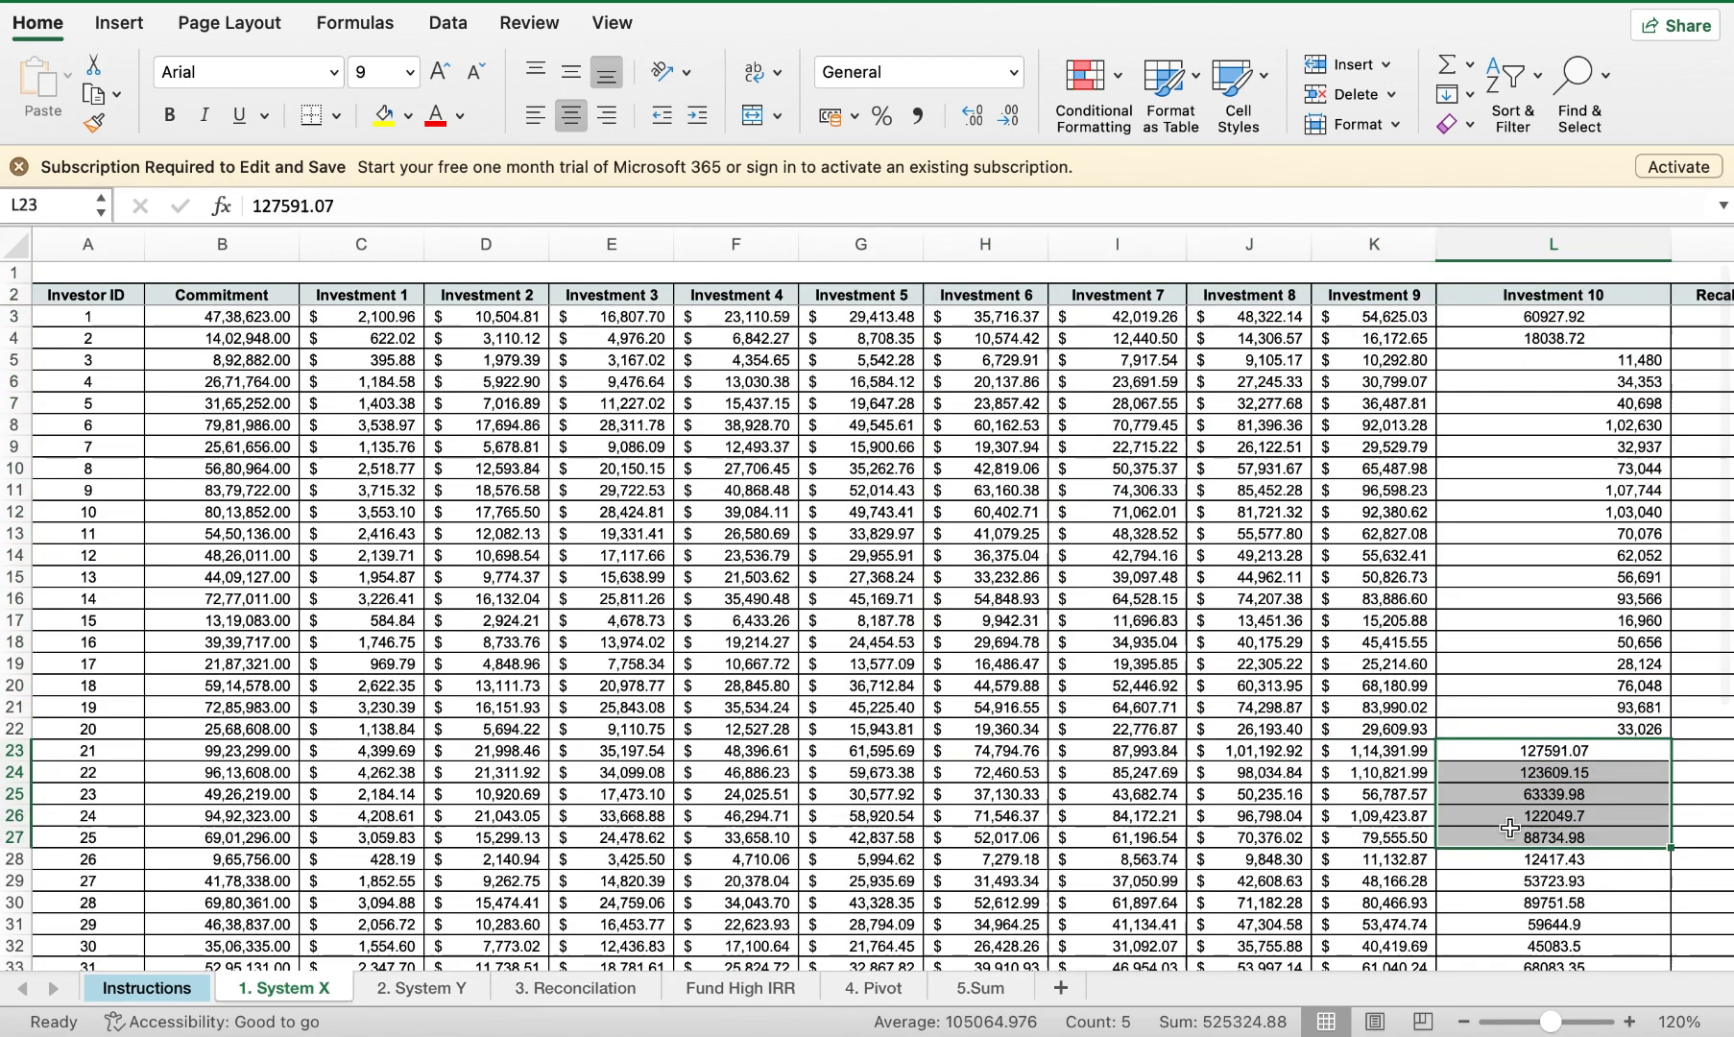
click(1010, 117)
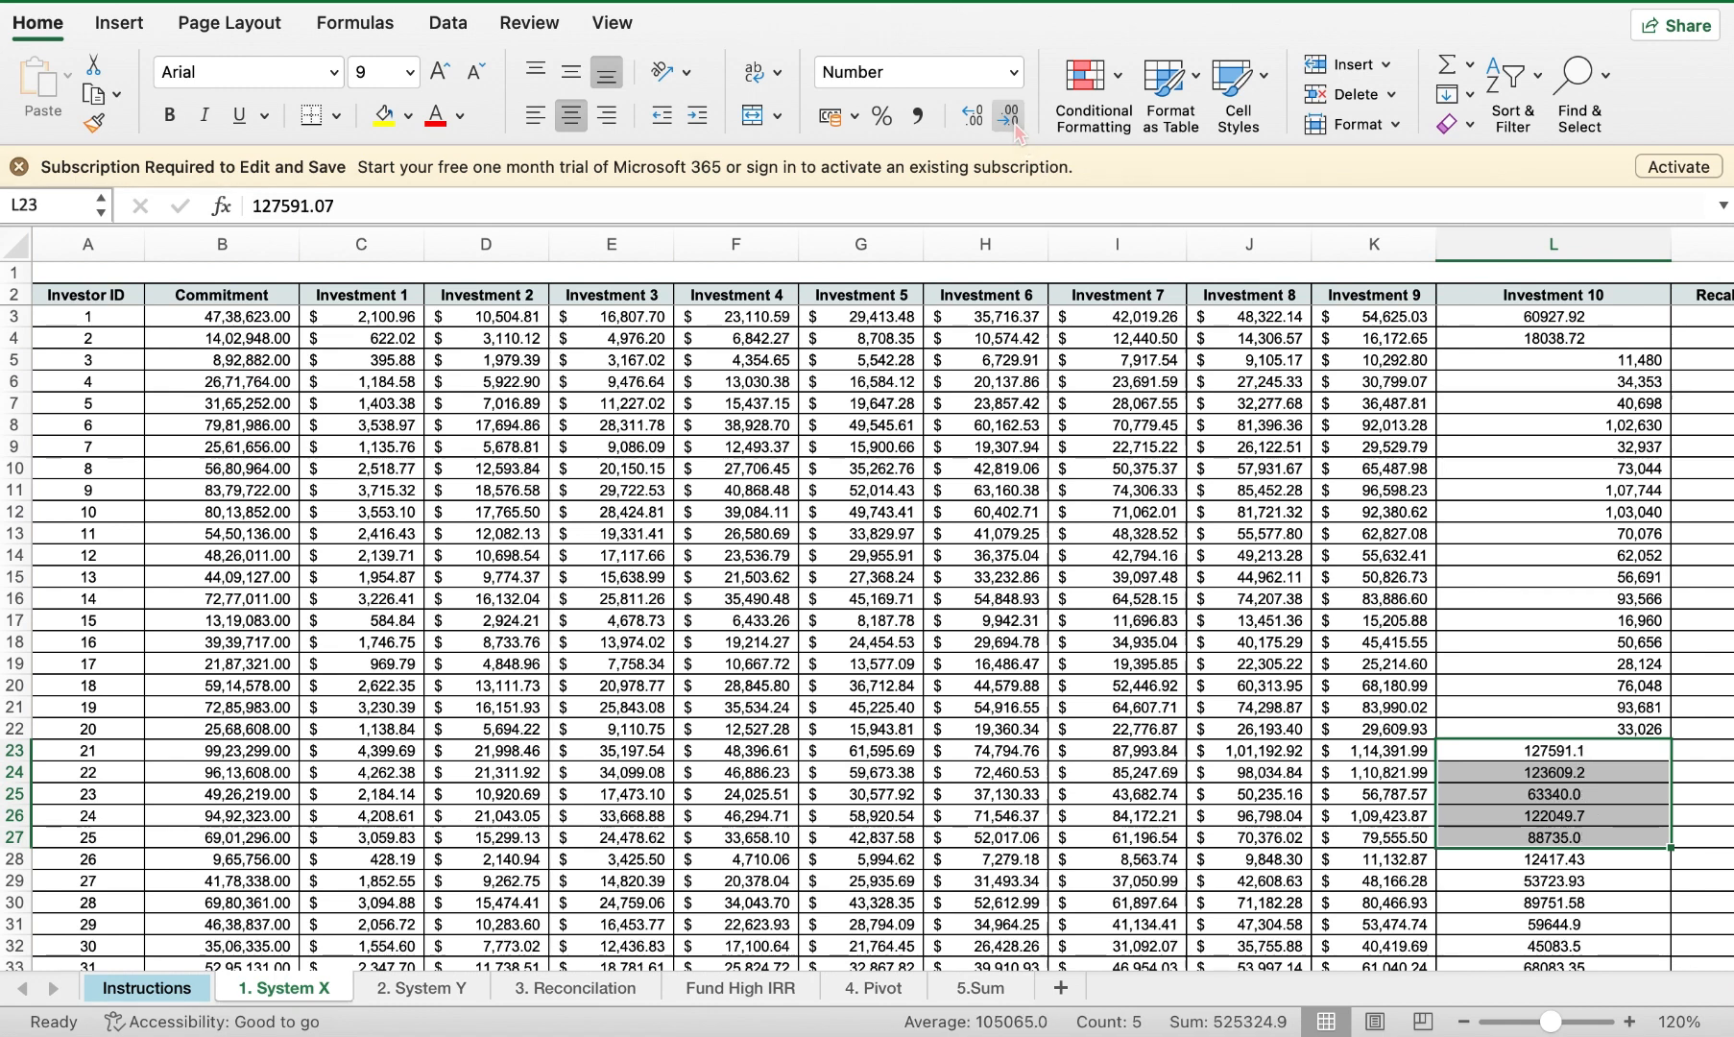
click(1010, 118)
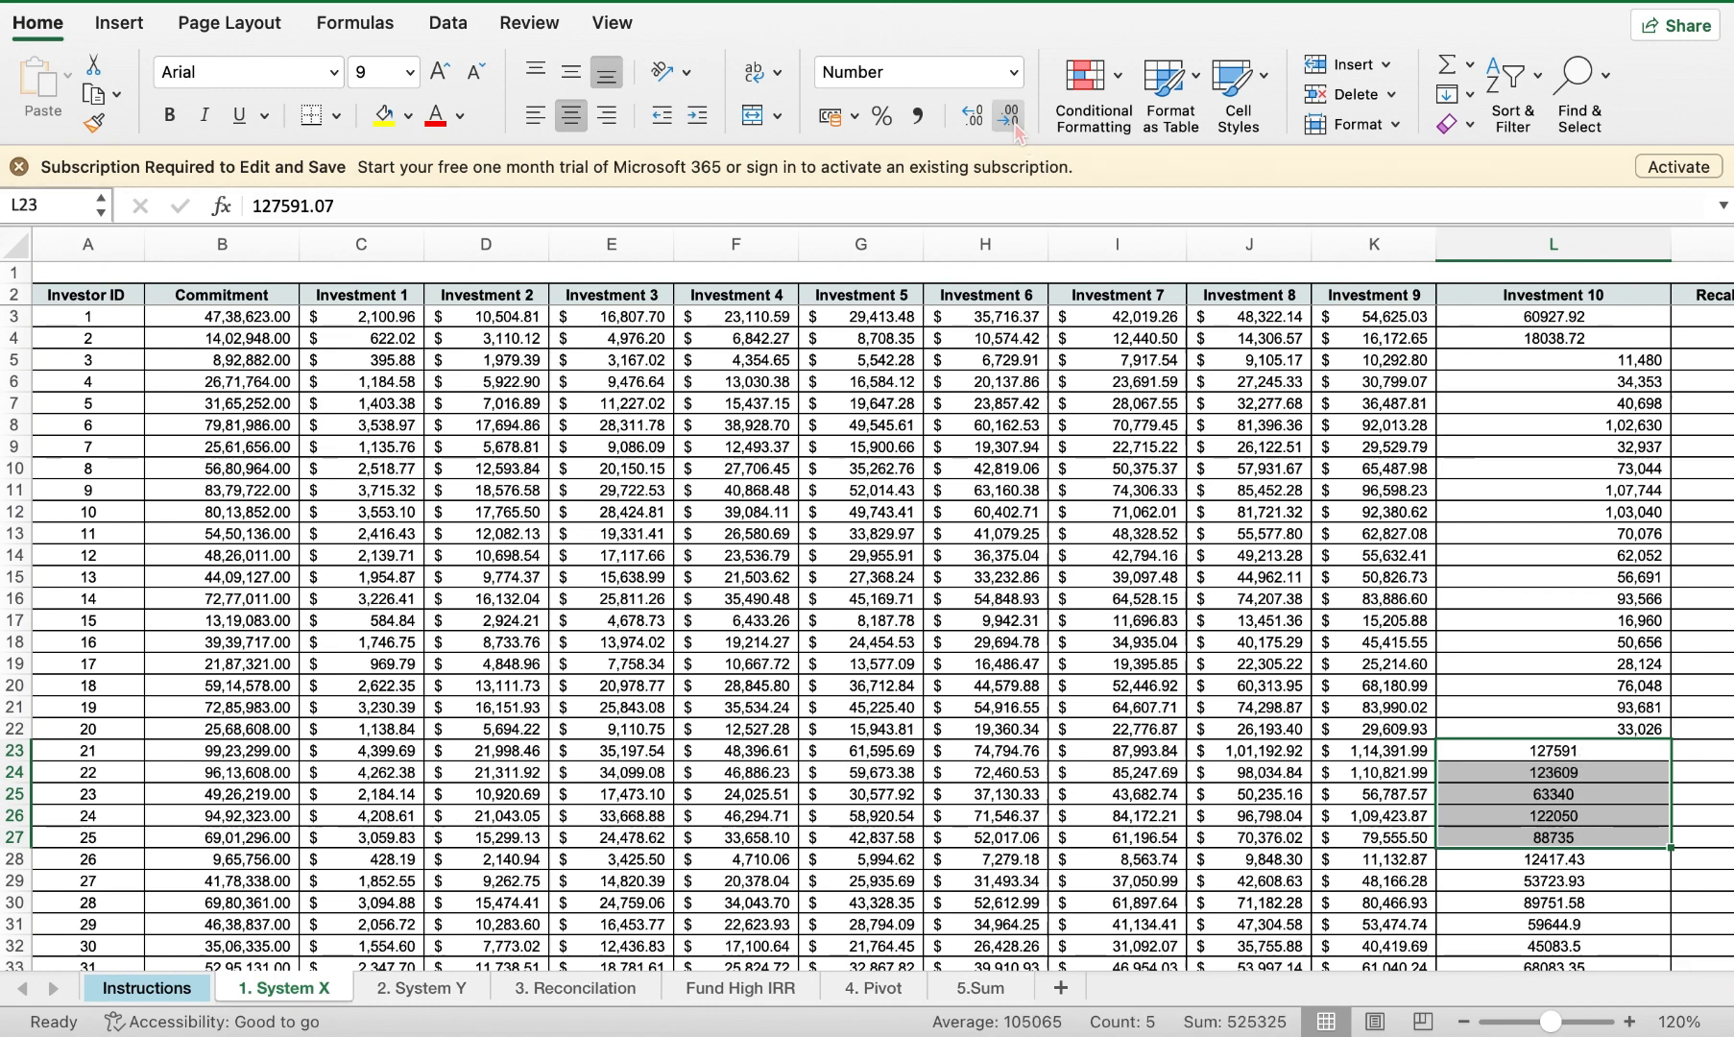
click(917, 116)
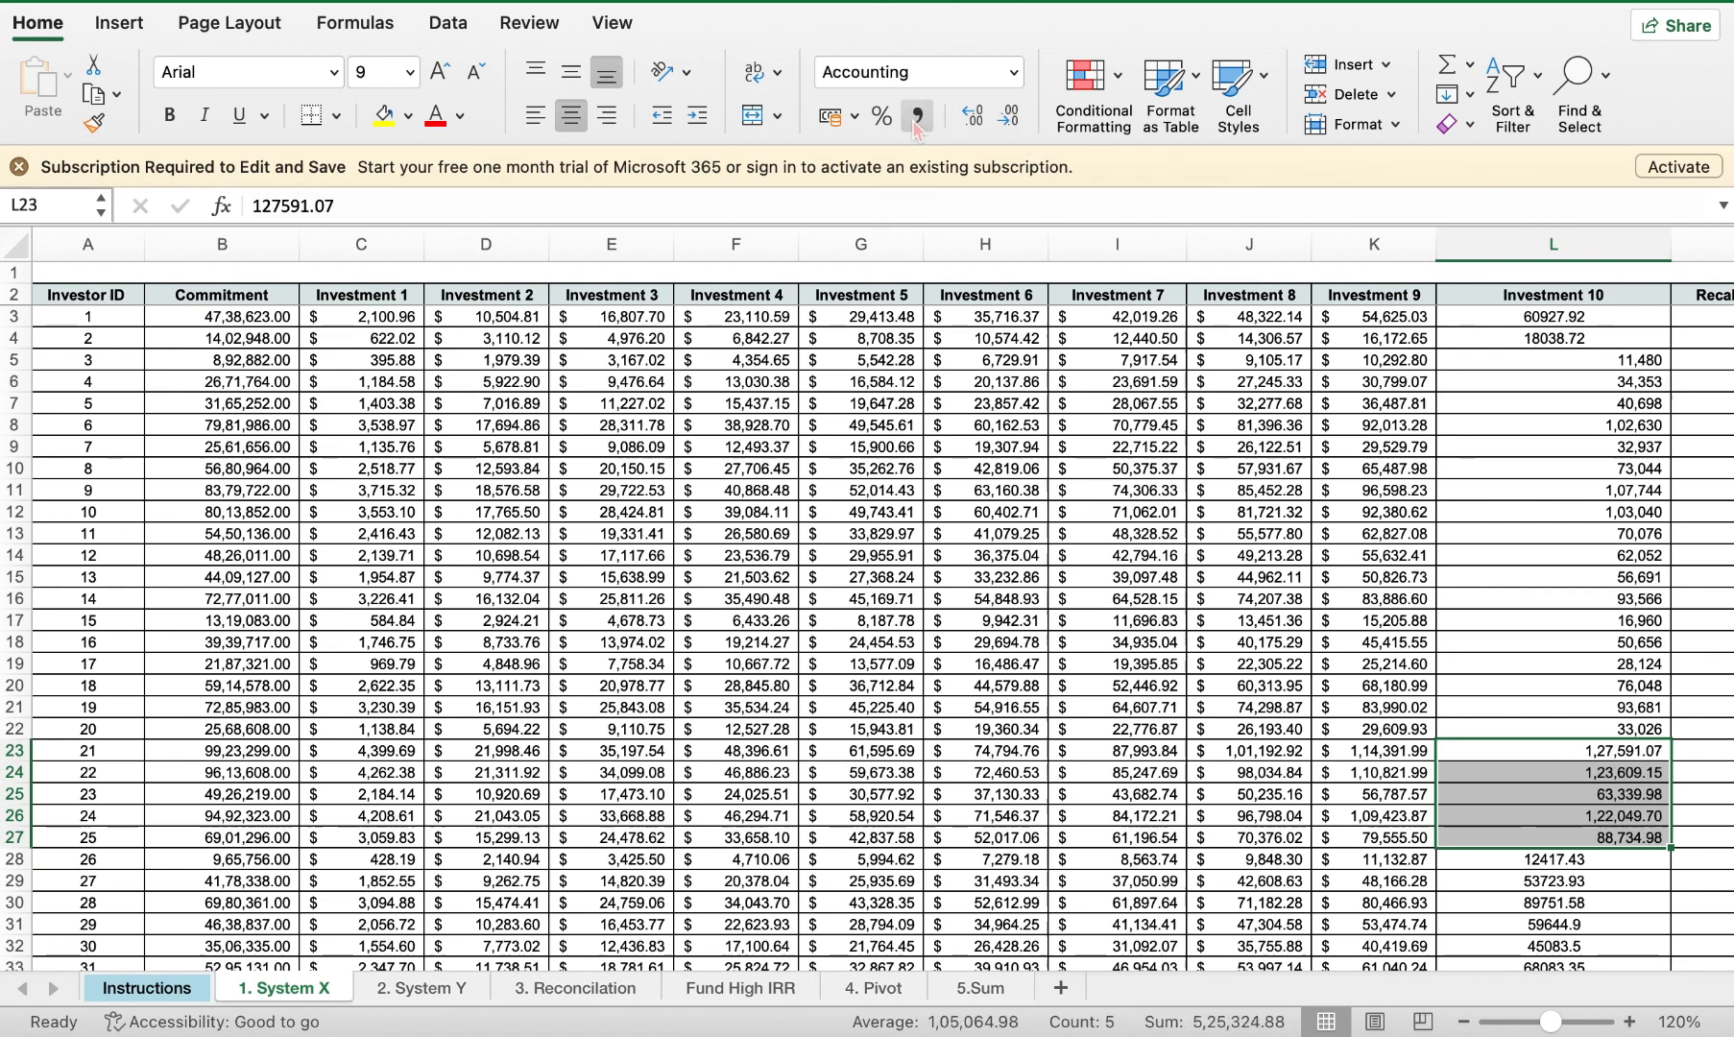
click(1008, 120)
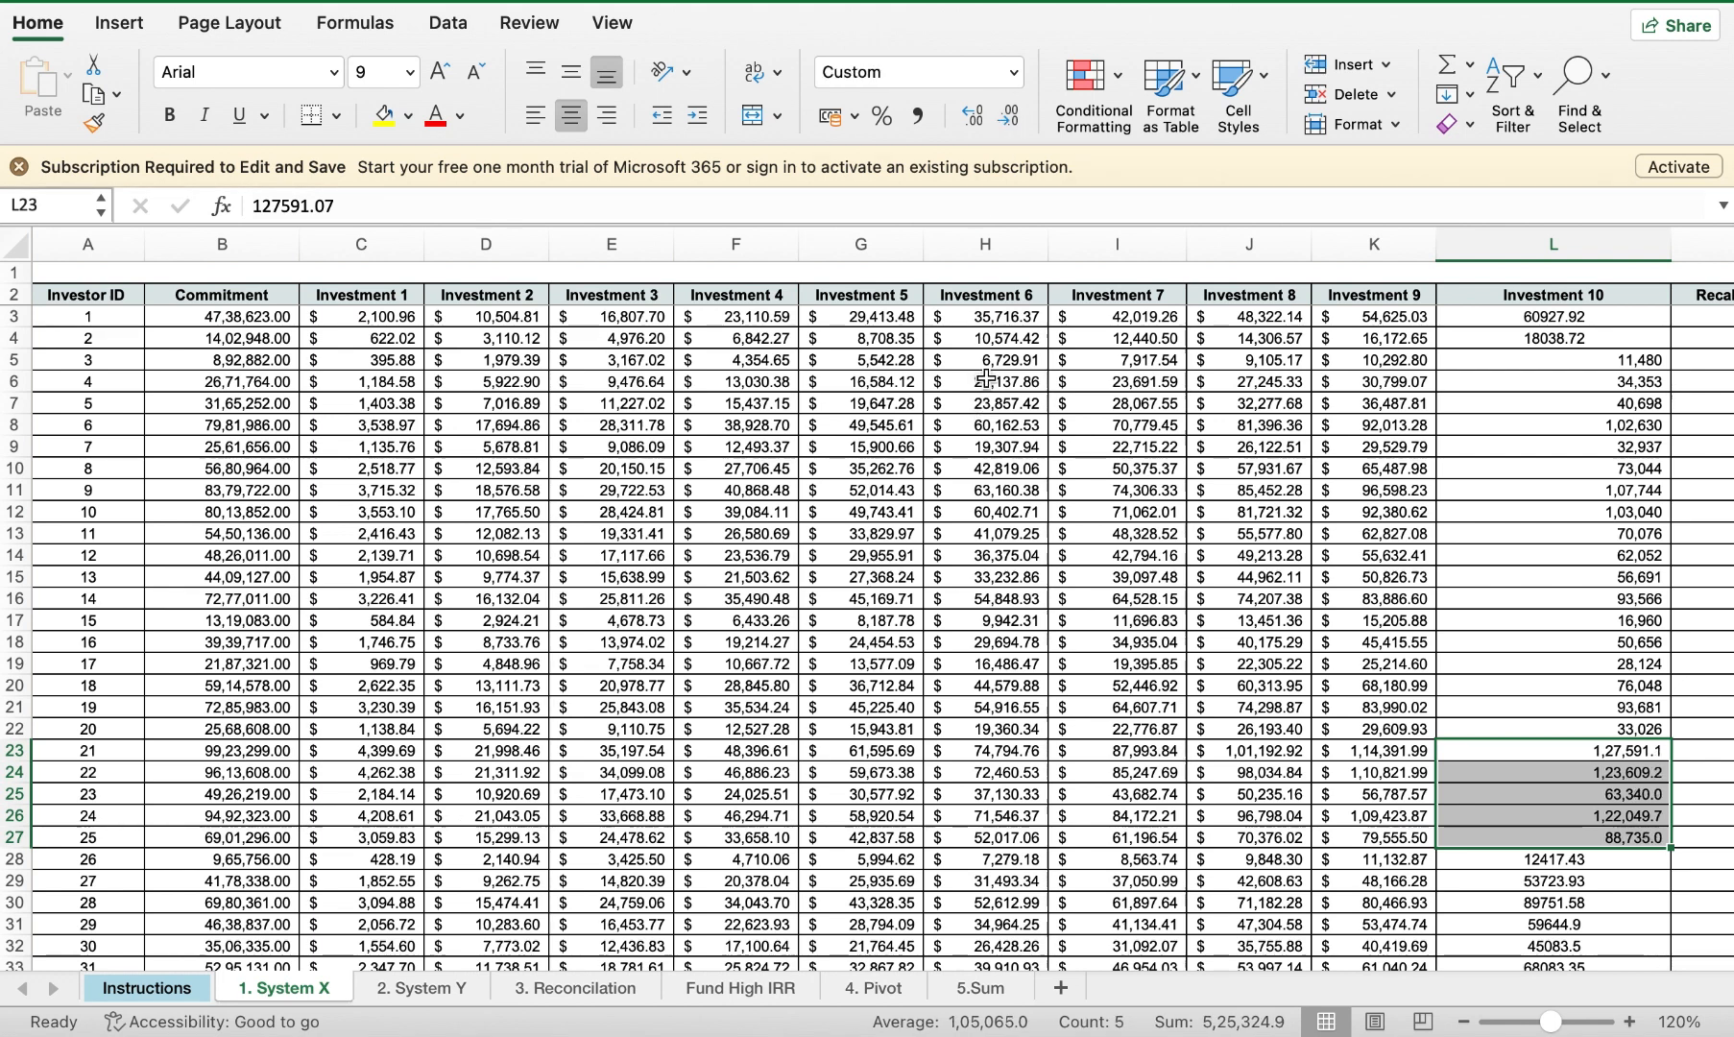
click(1008, 119)
click(908, 605)
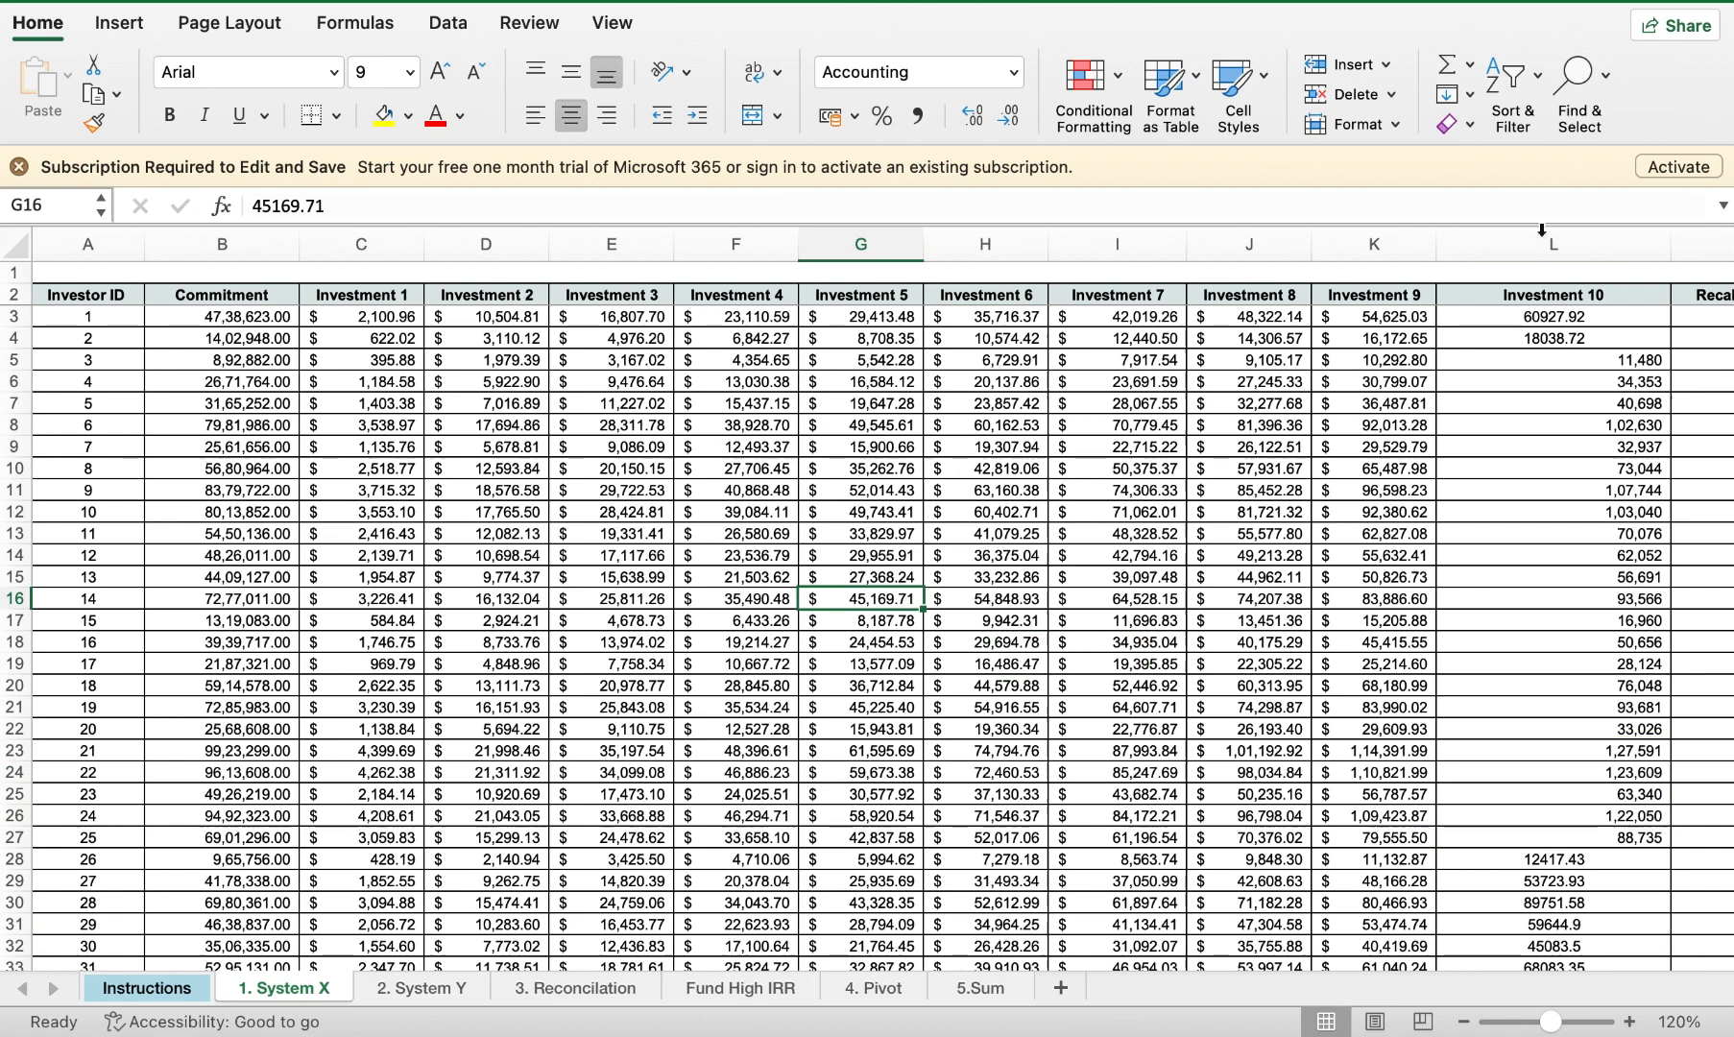
Step: Insert a blank column C before Investment 1, shifting the investment columns right
click(1386, 67)
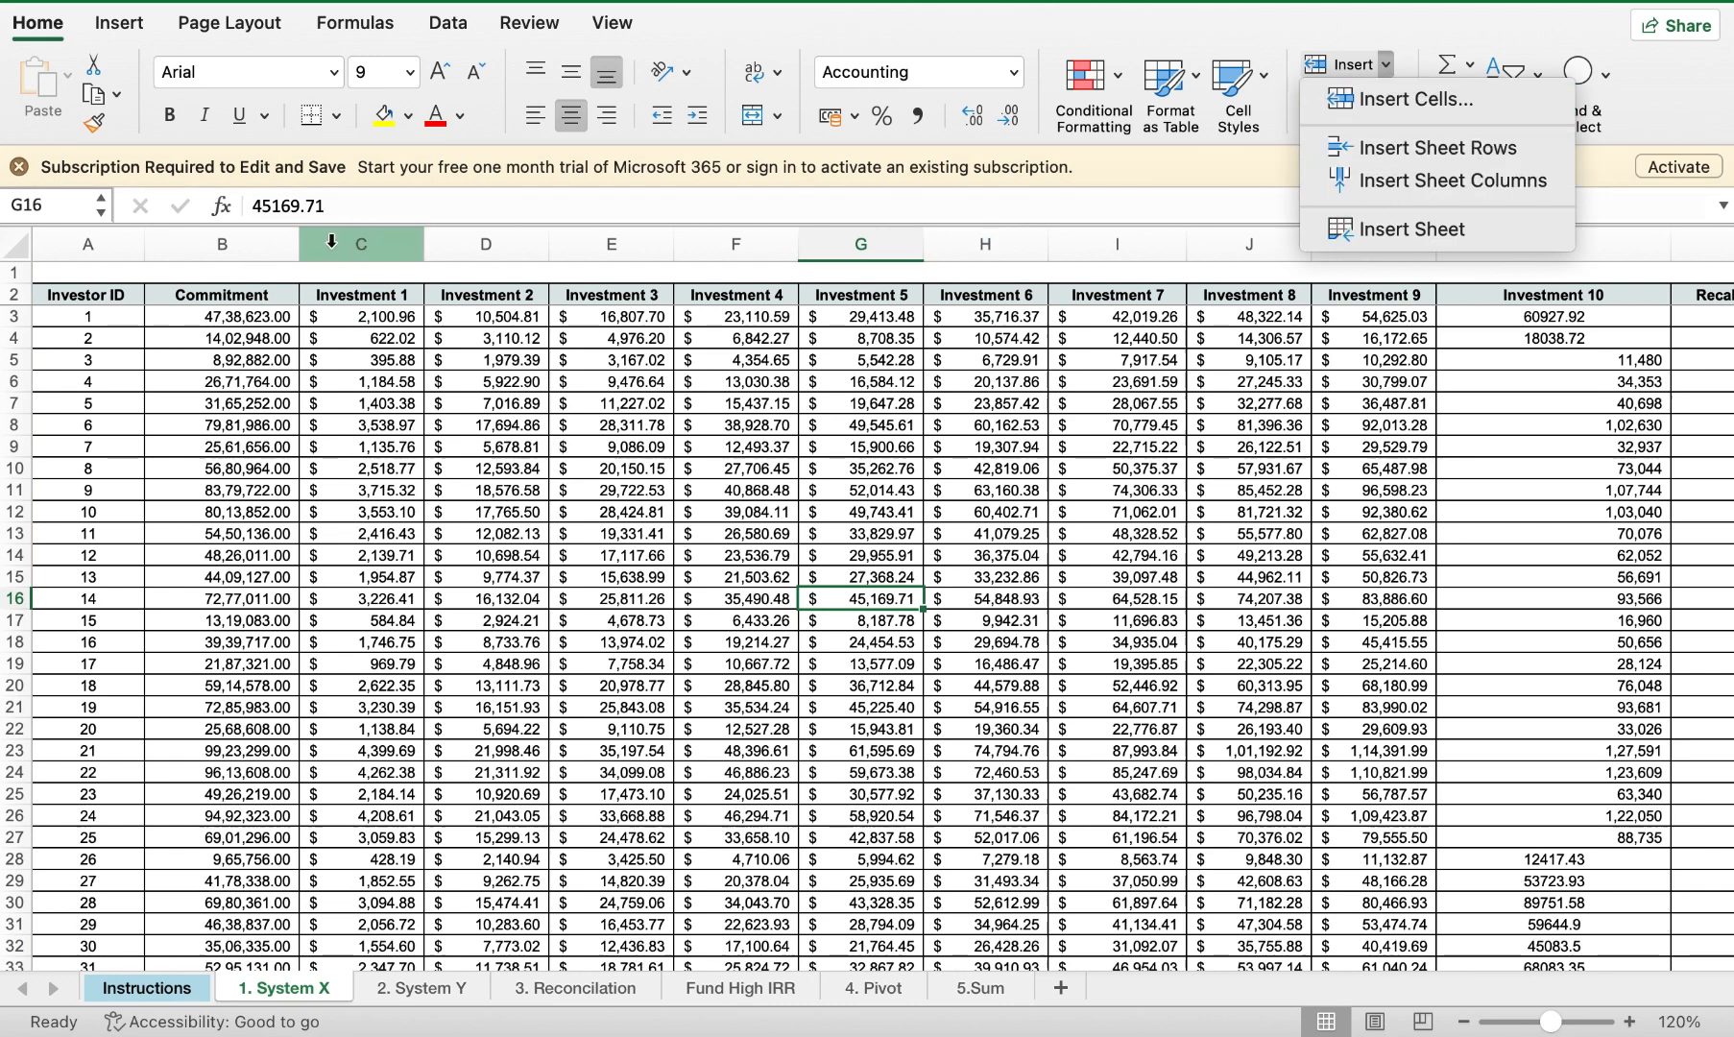
click(387, 246)
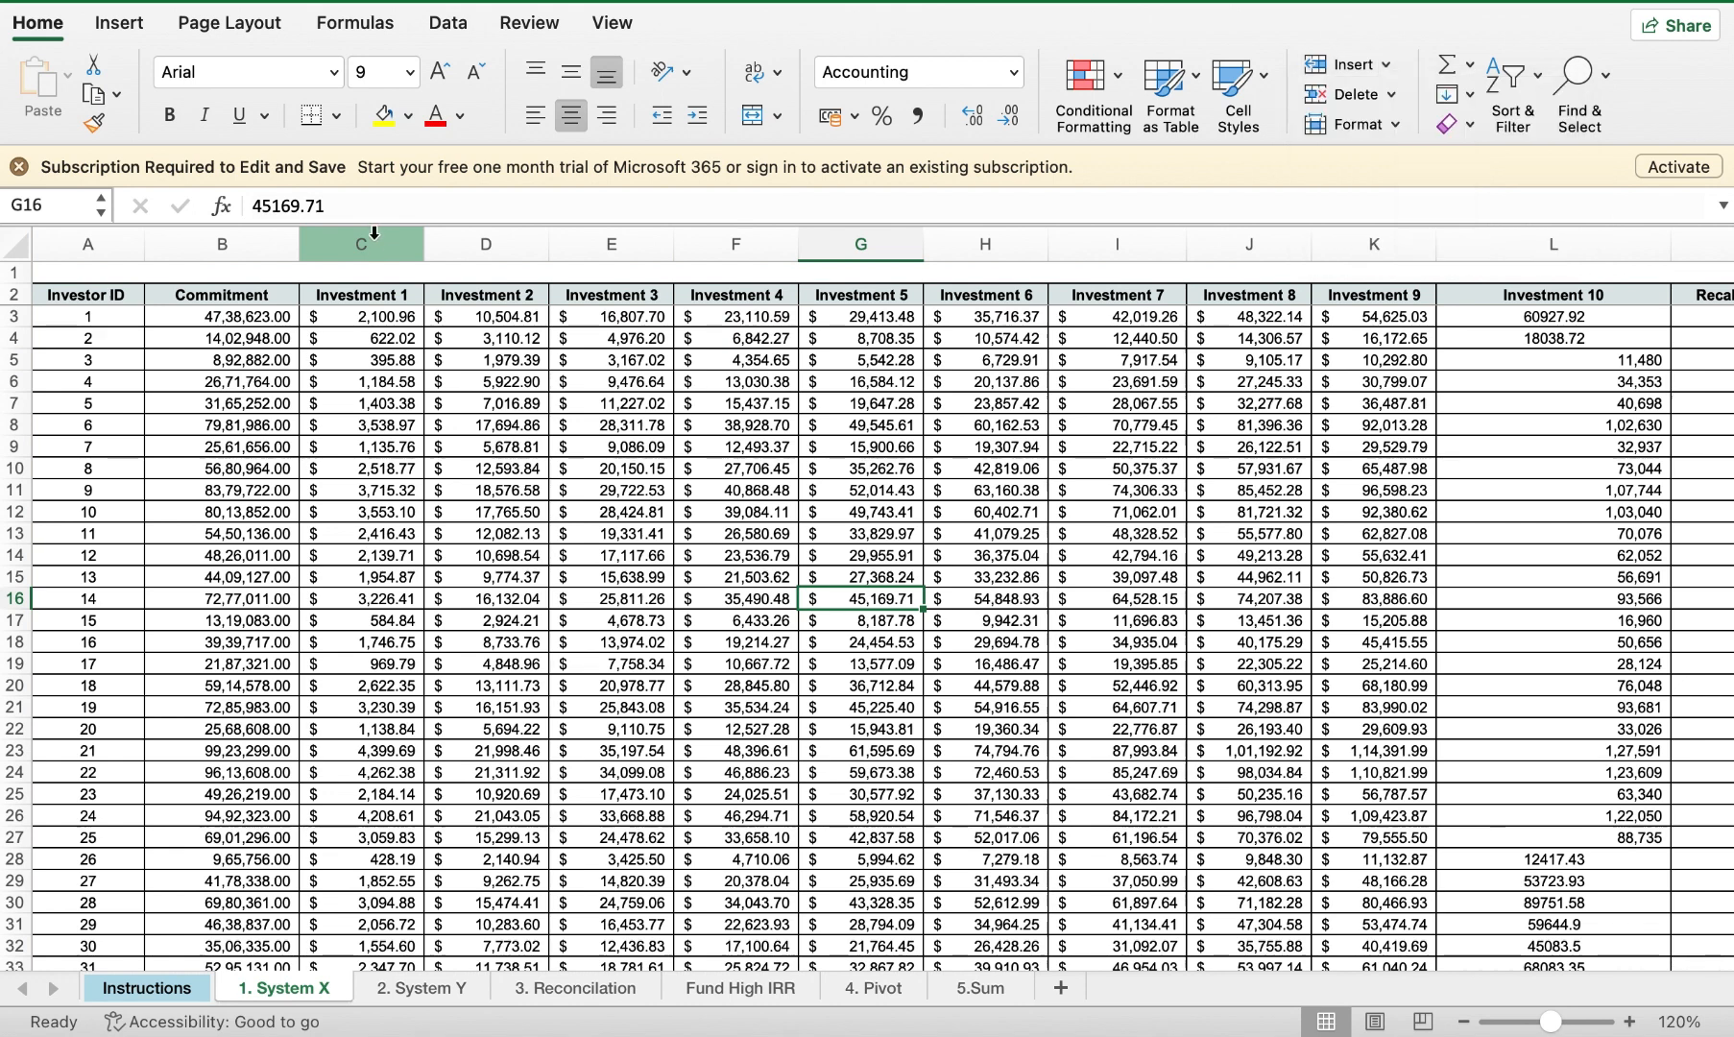
click(387, 246)
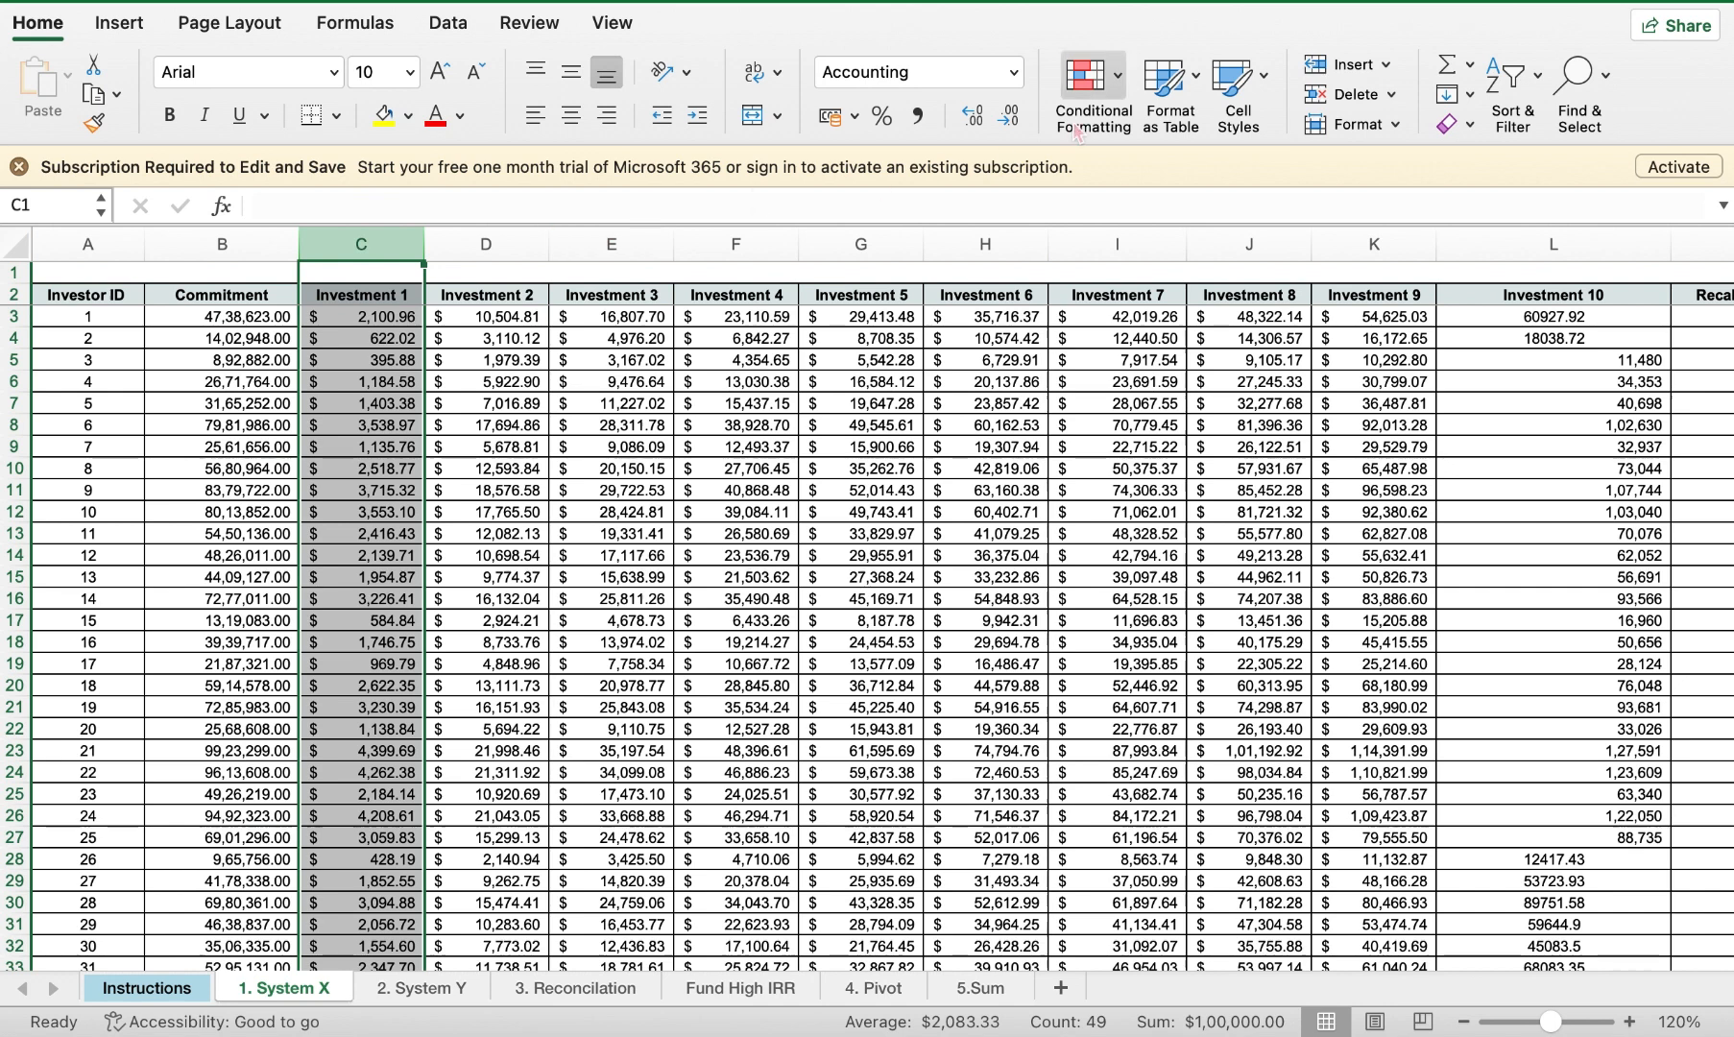
click(1386, 65)
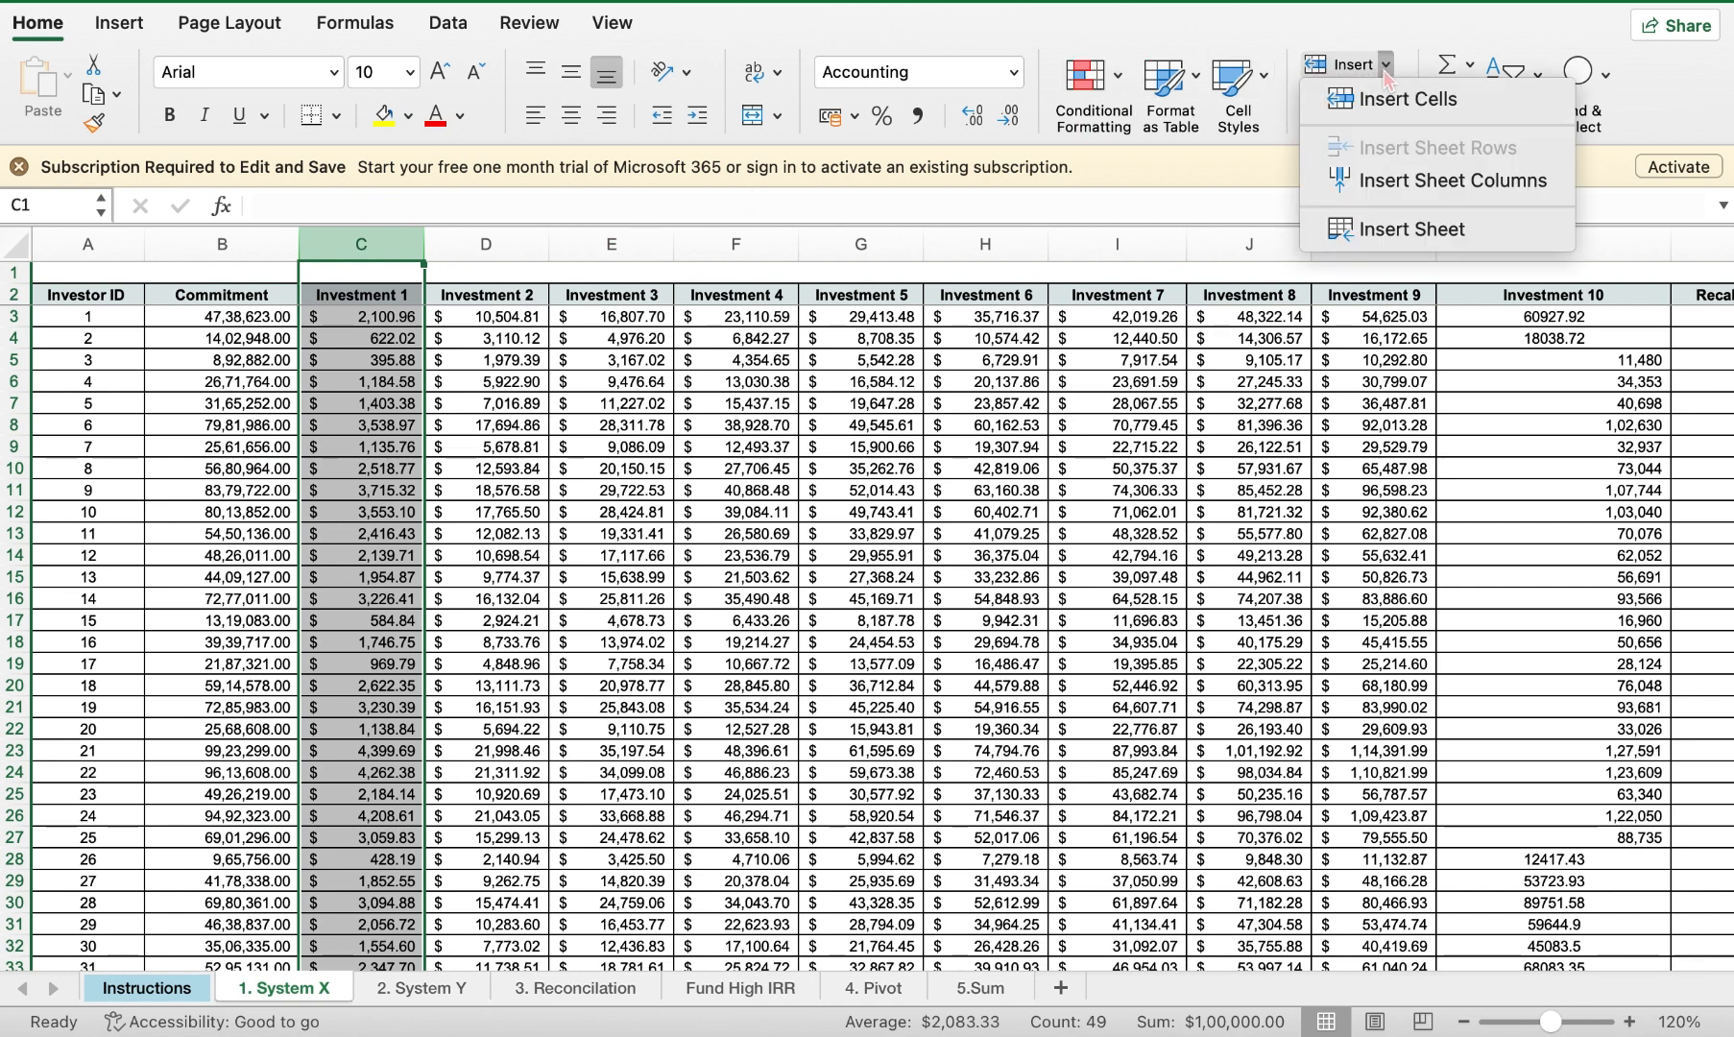
click(1371, 183)
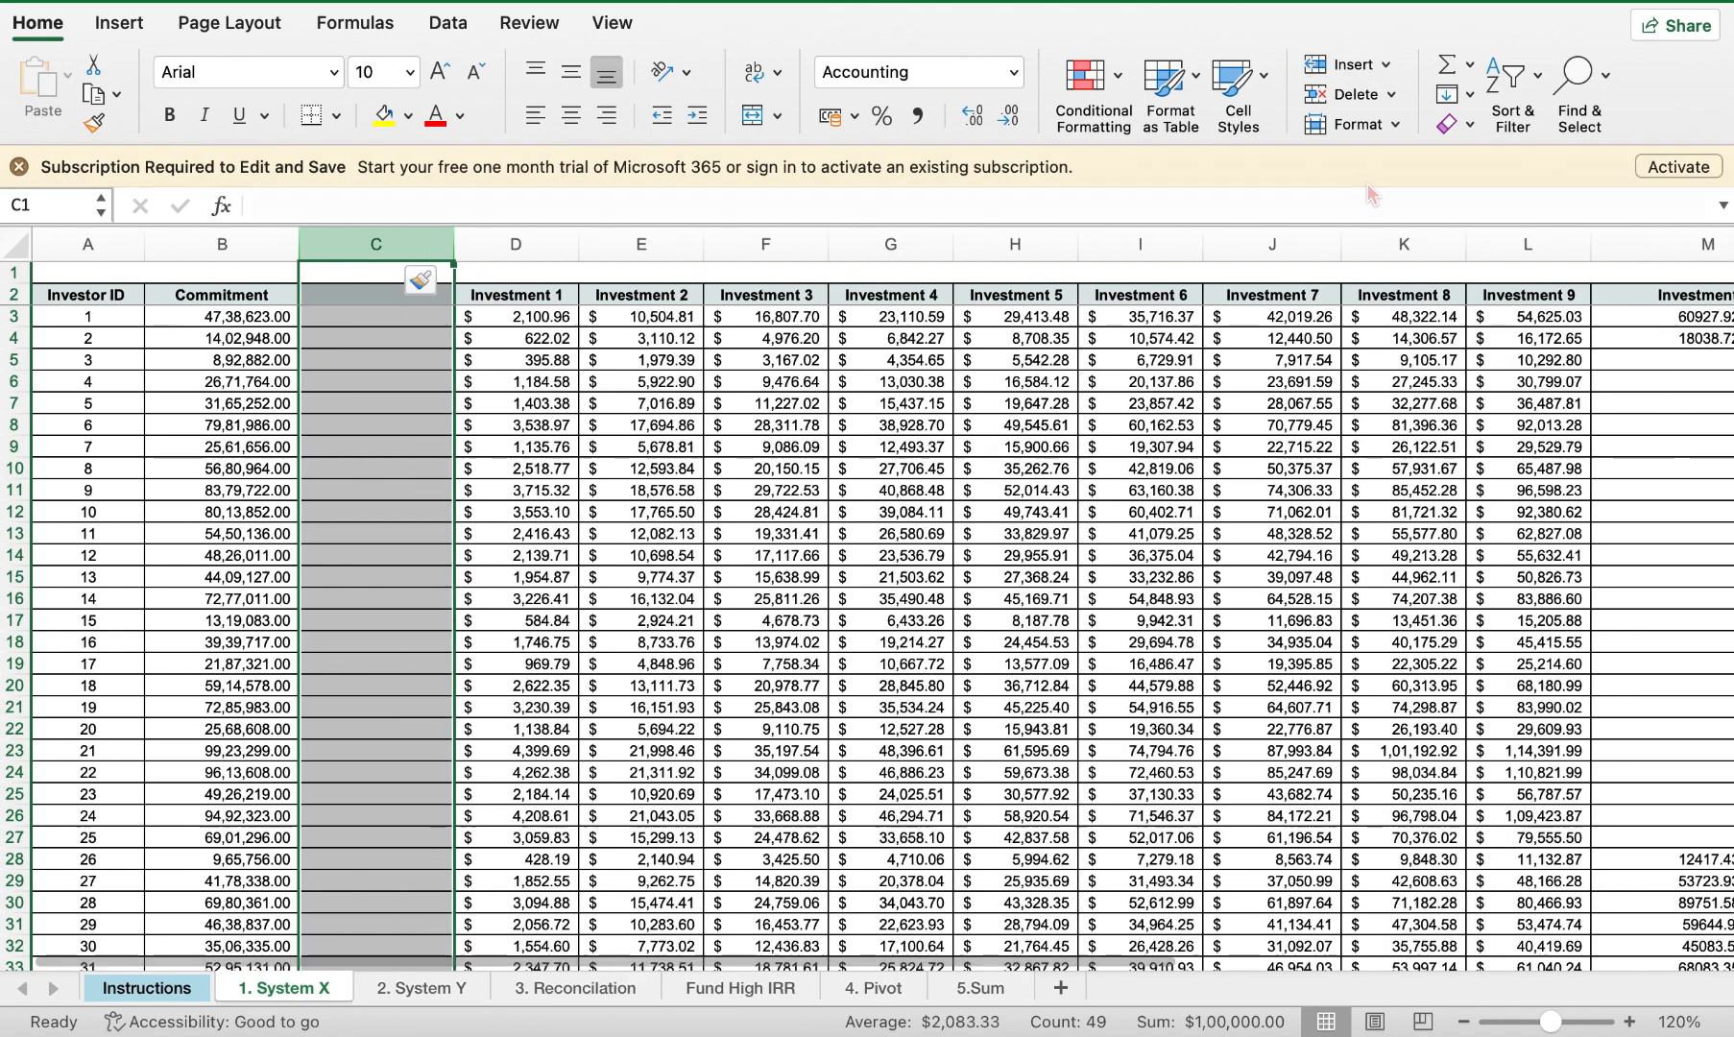
click(383, 455)
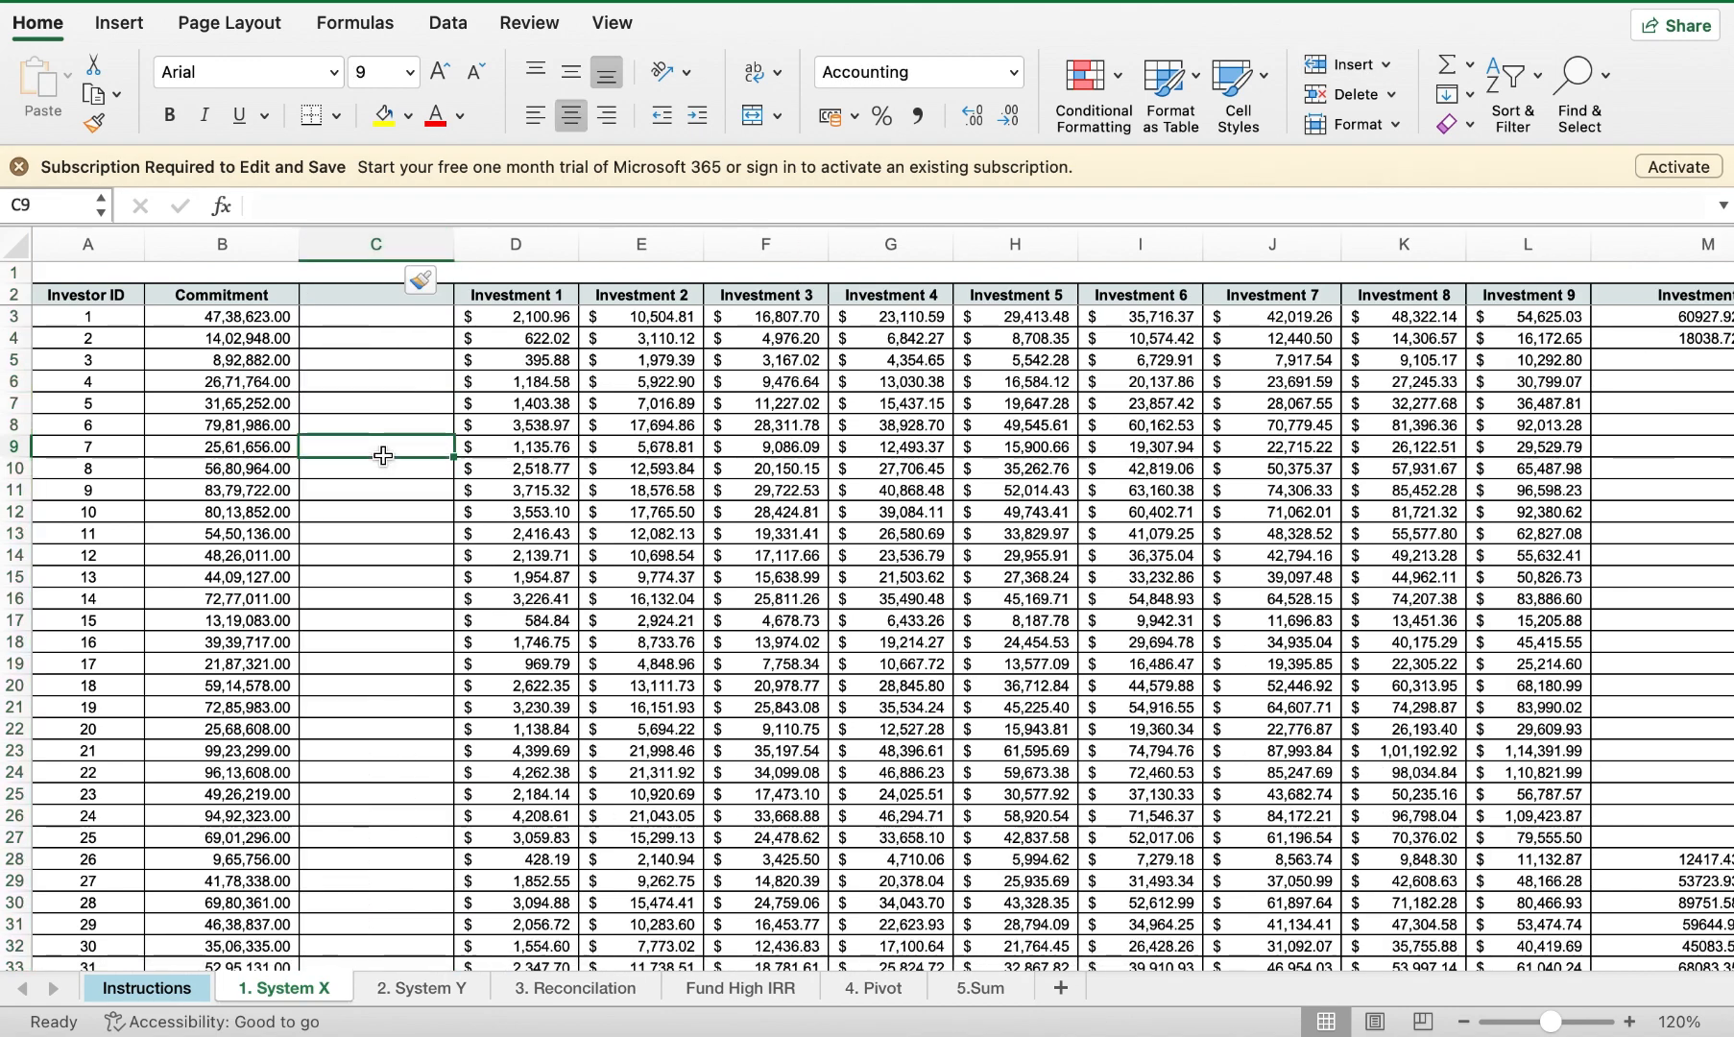
click(13, 336)
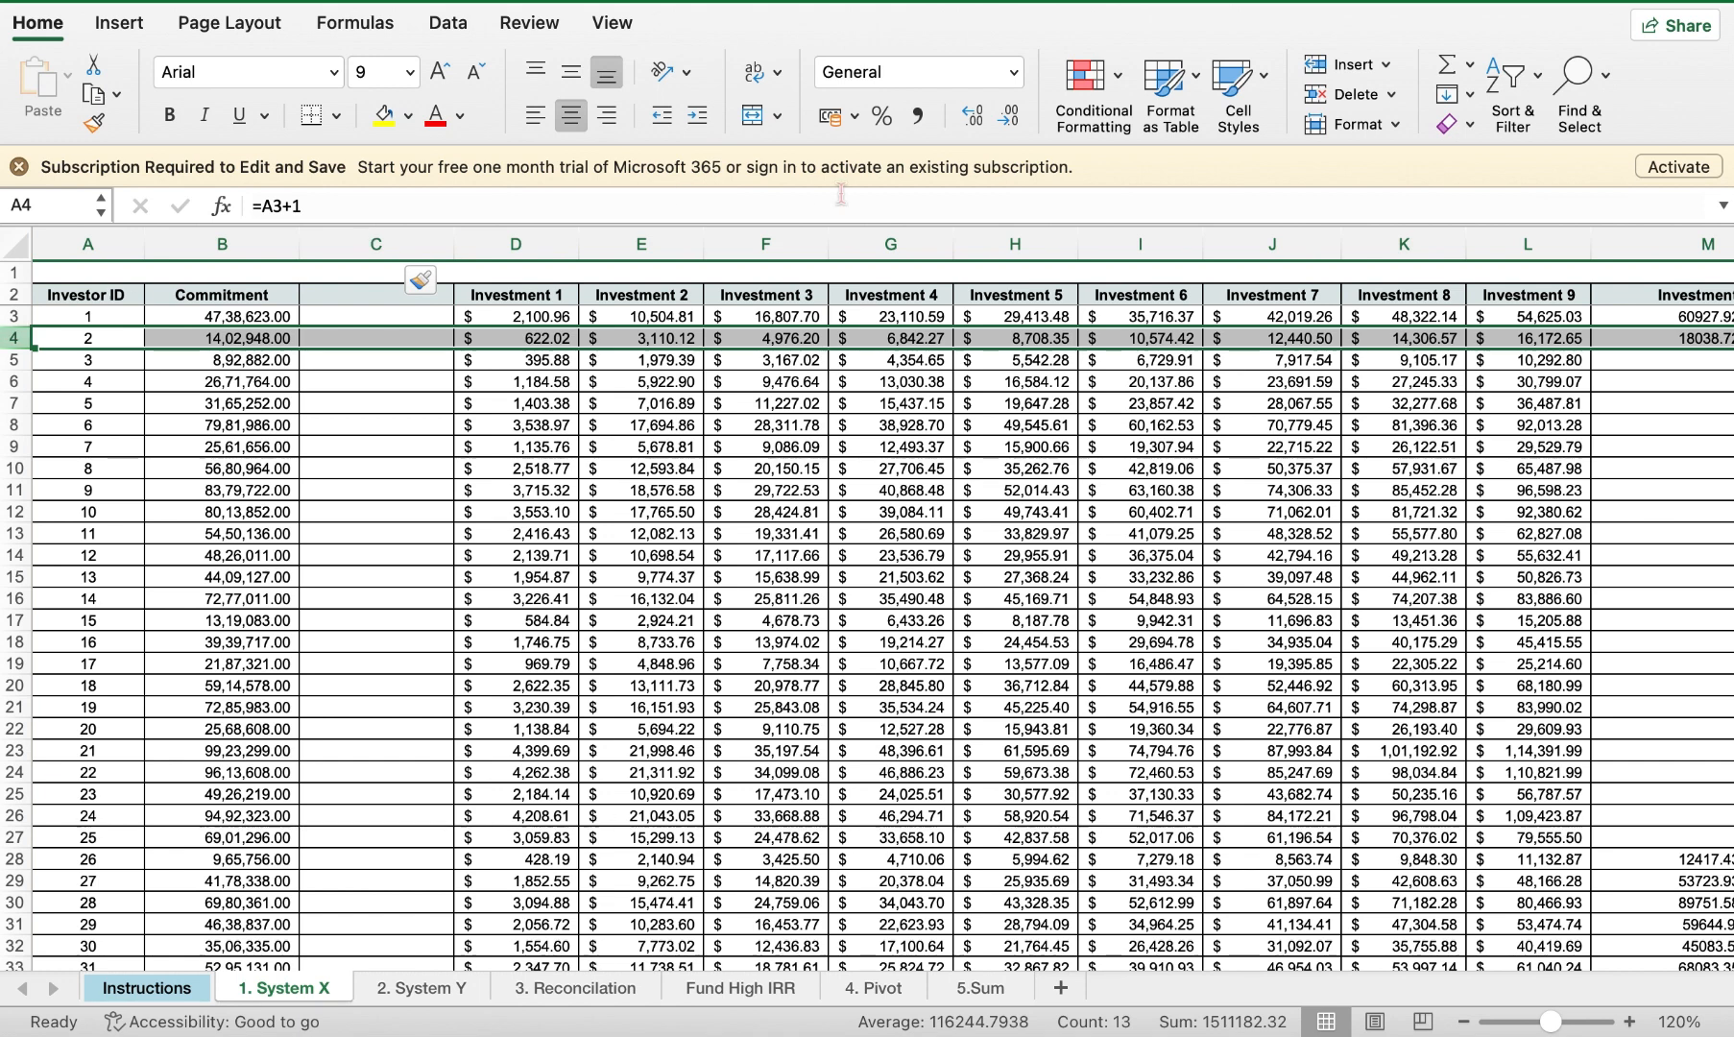
Step: Insert a blank row 4 between investor 1 and investor 2
click(1385, 67)
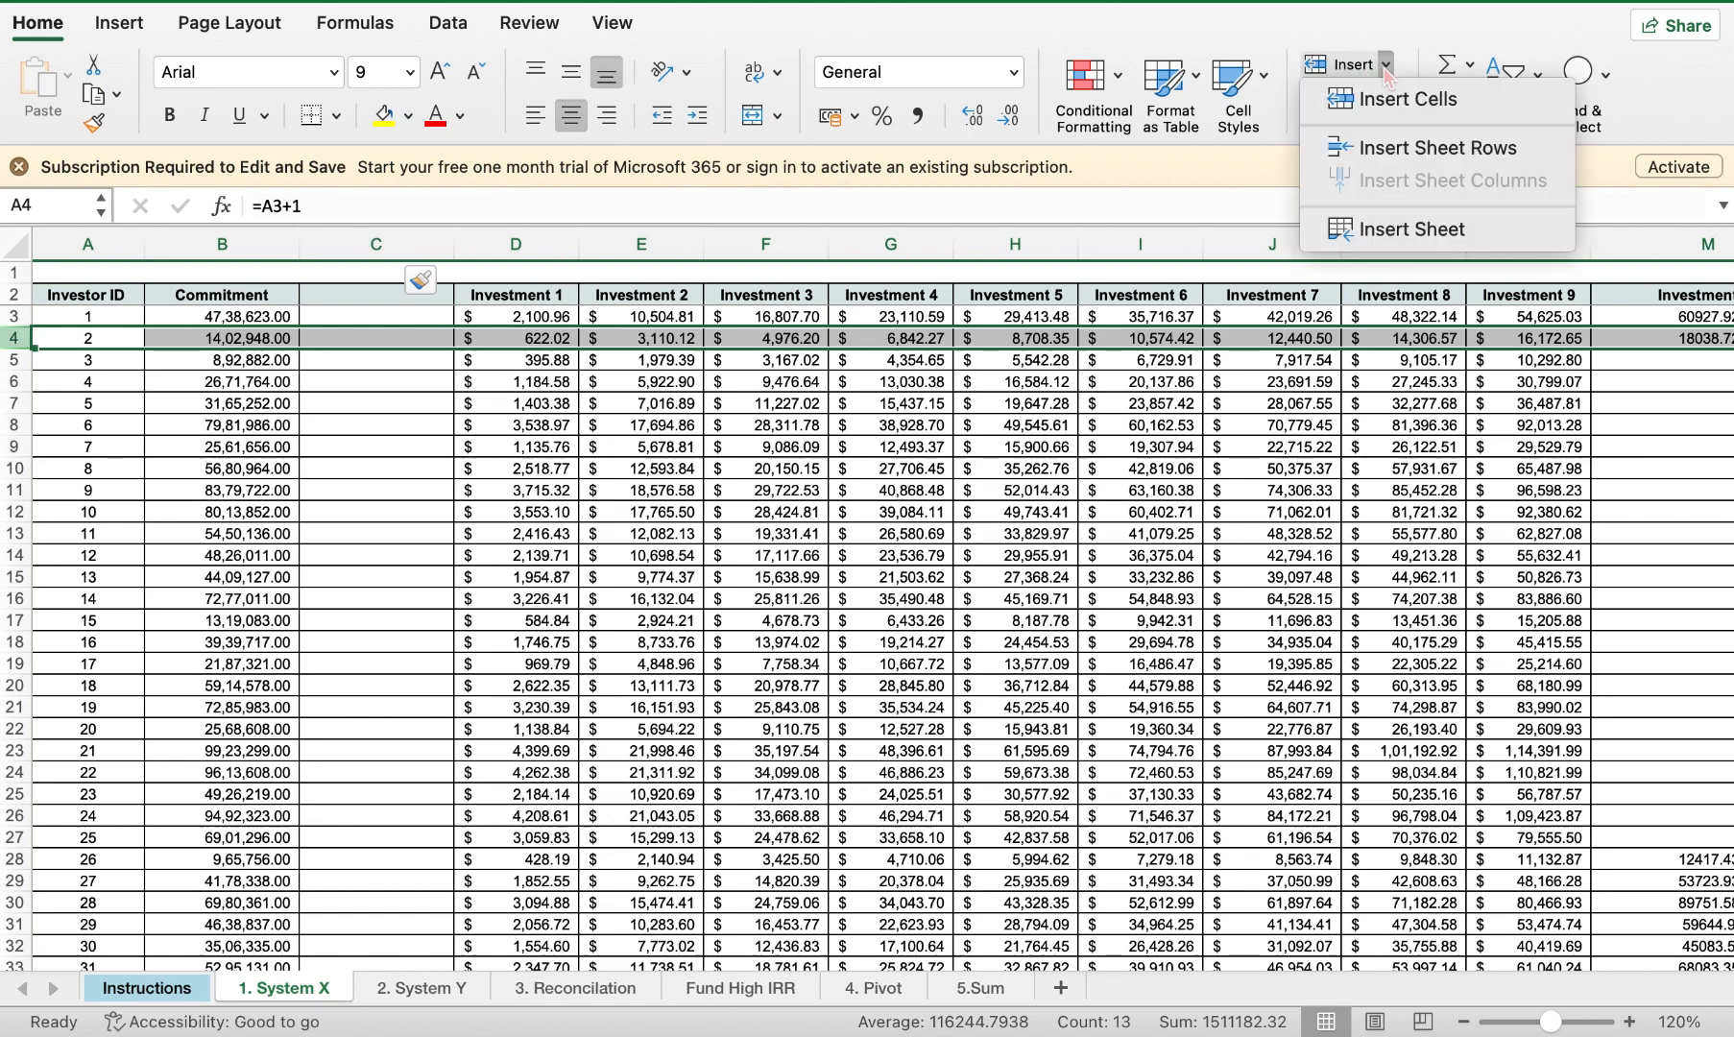
click(1359, 146)
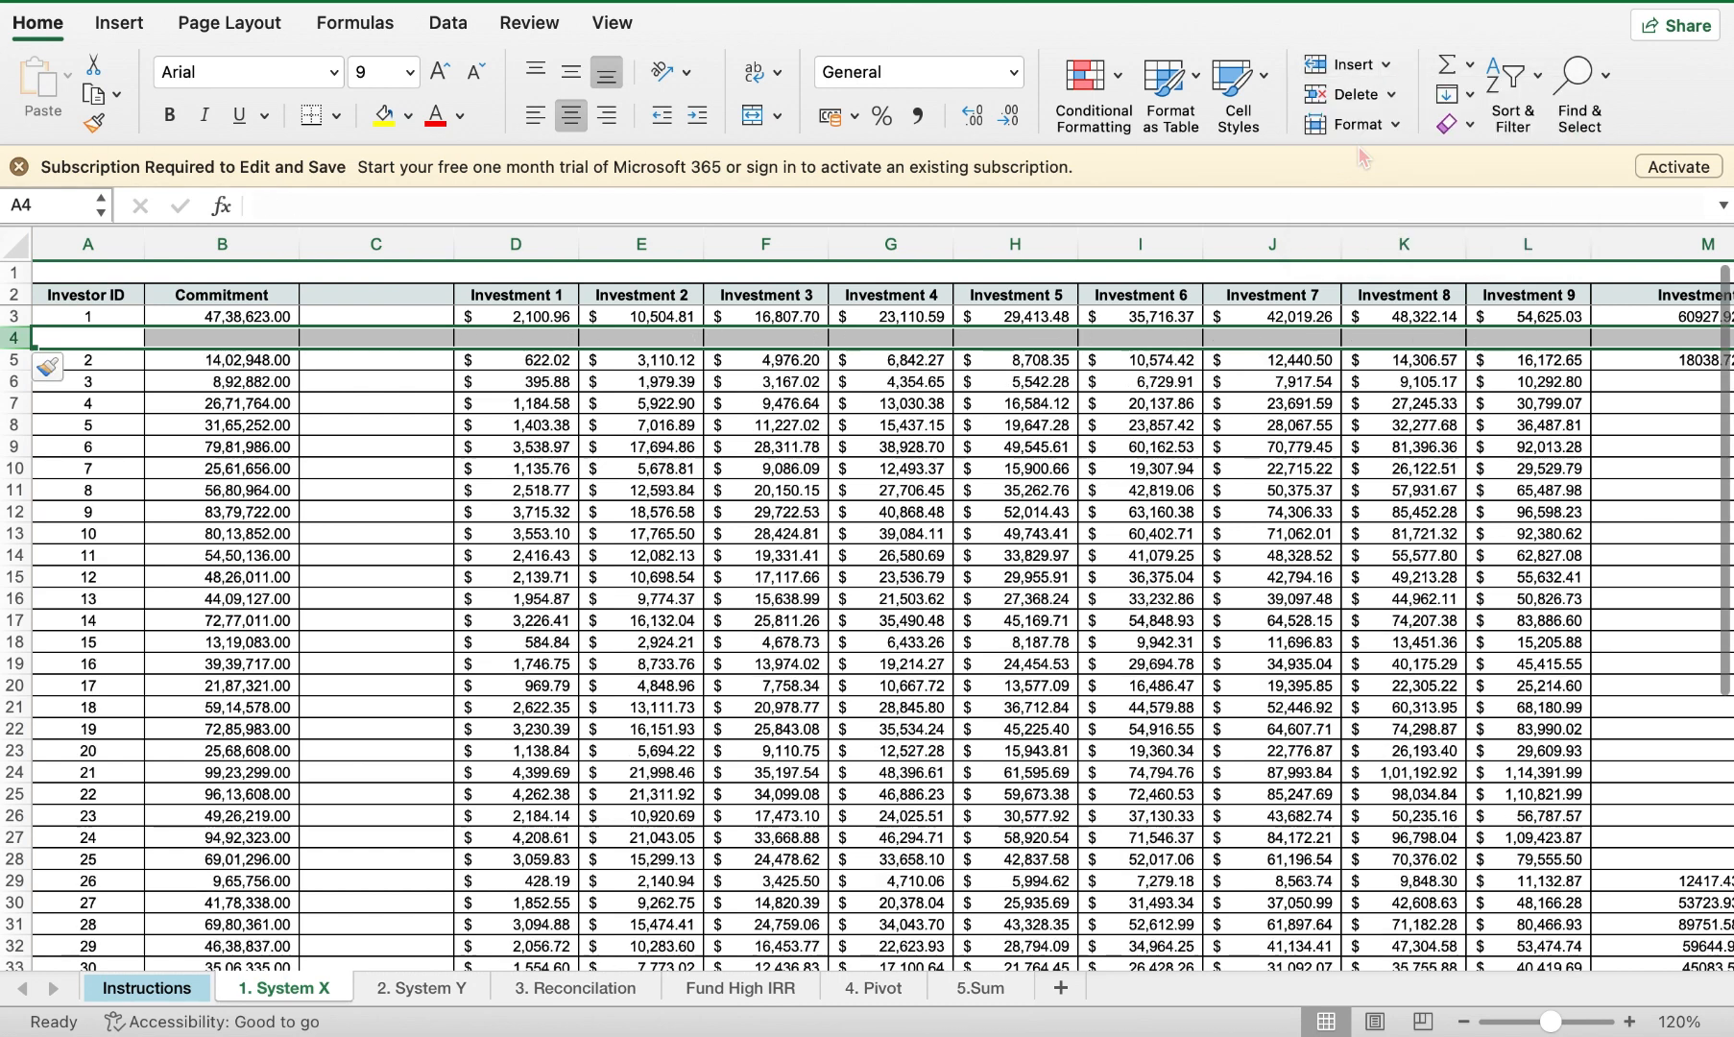
click(408, 522)
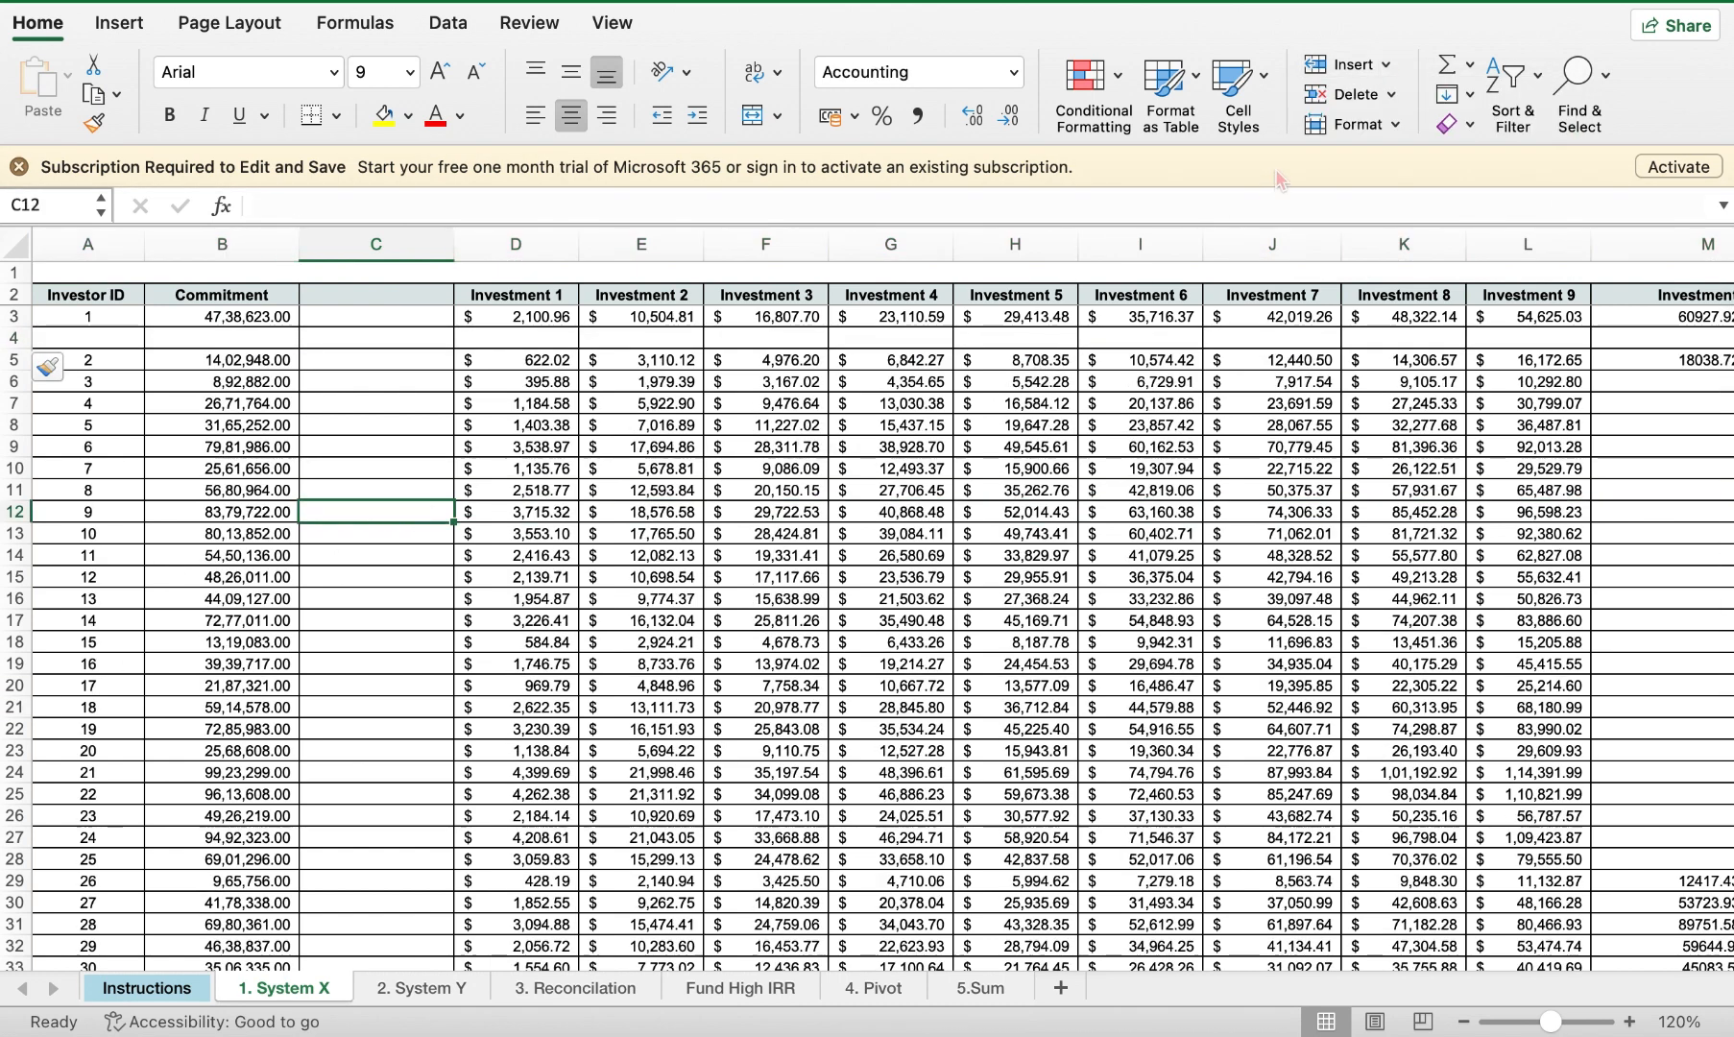
click(1386, 65)
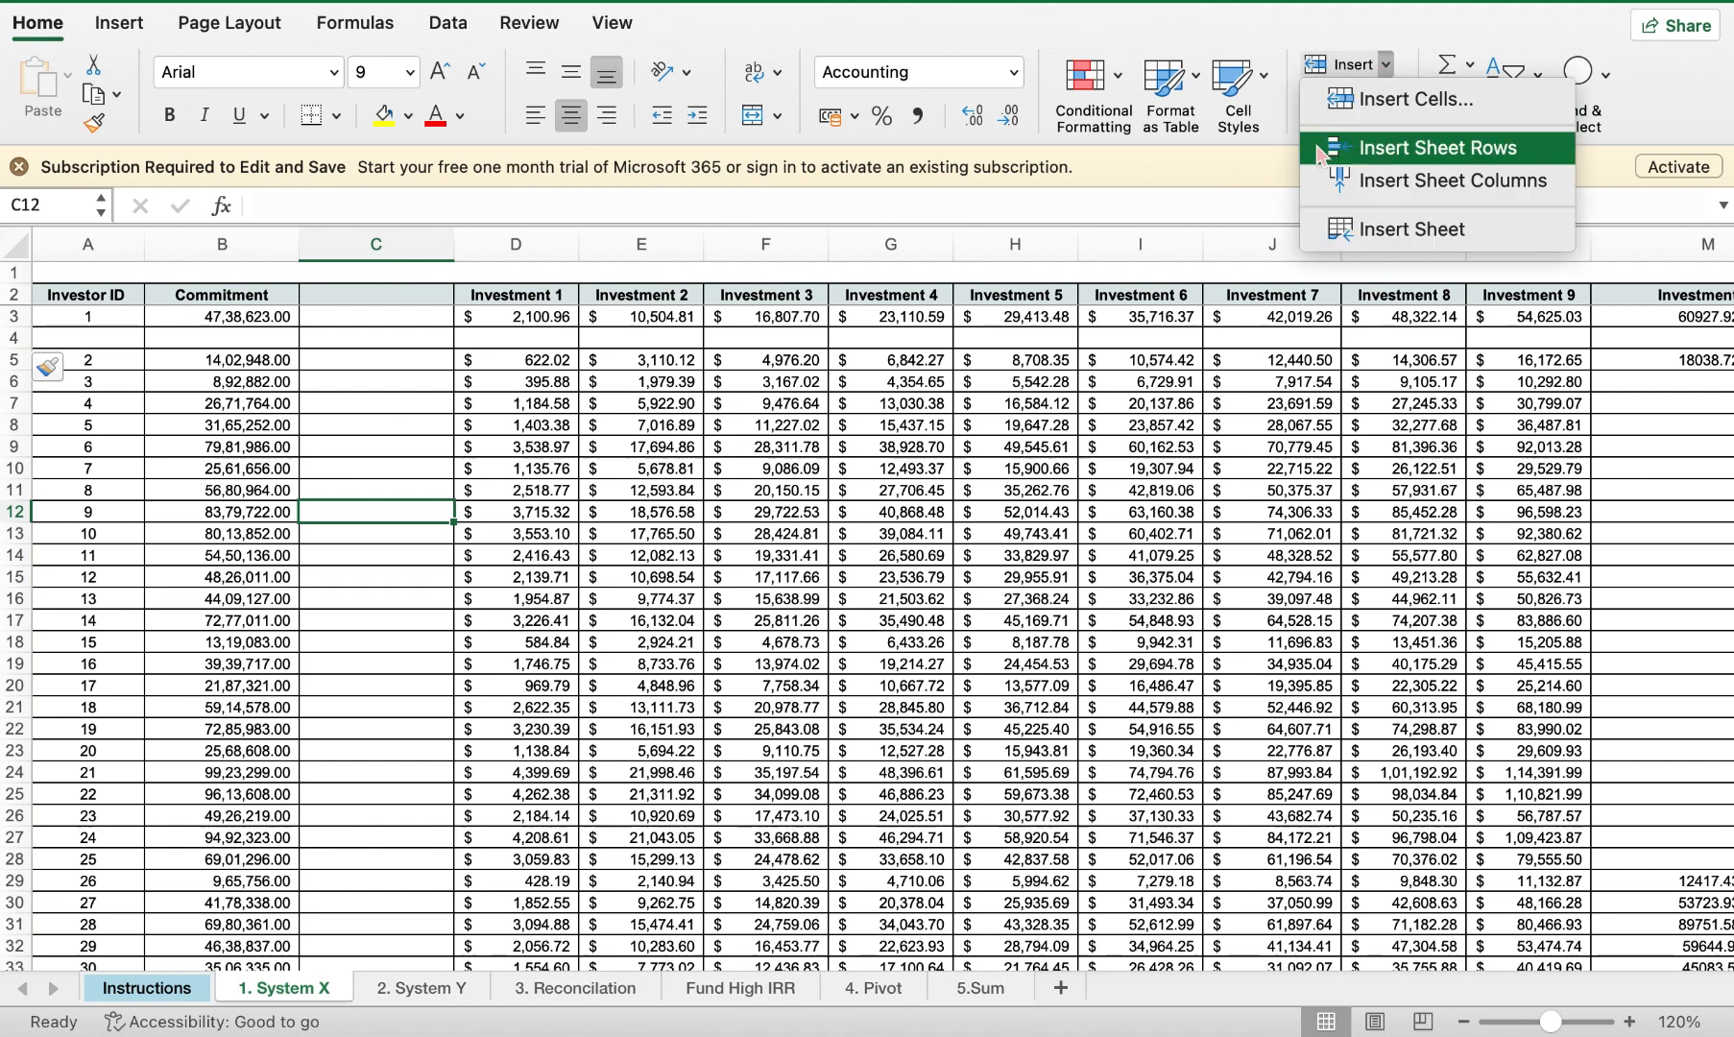
click(838, 405)
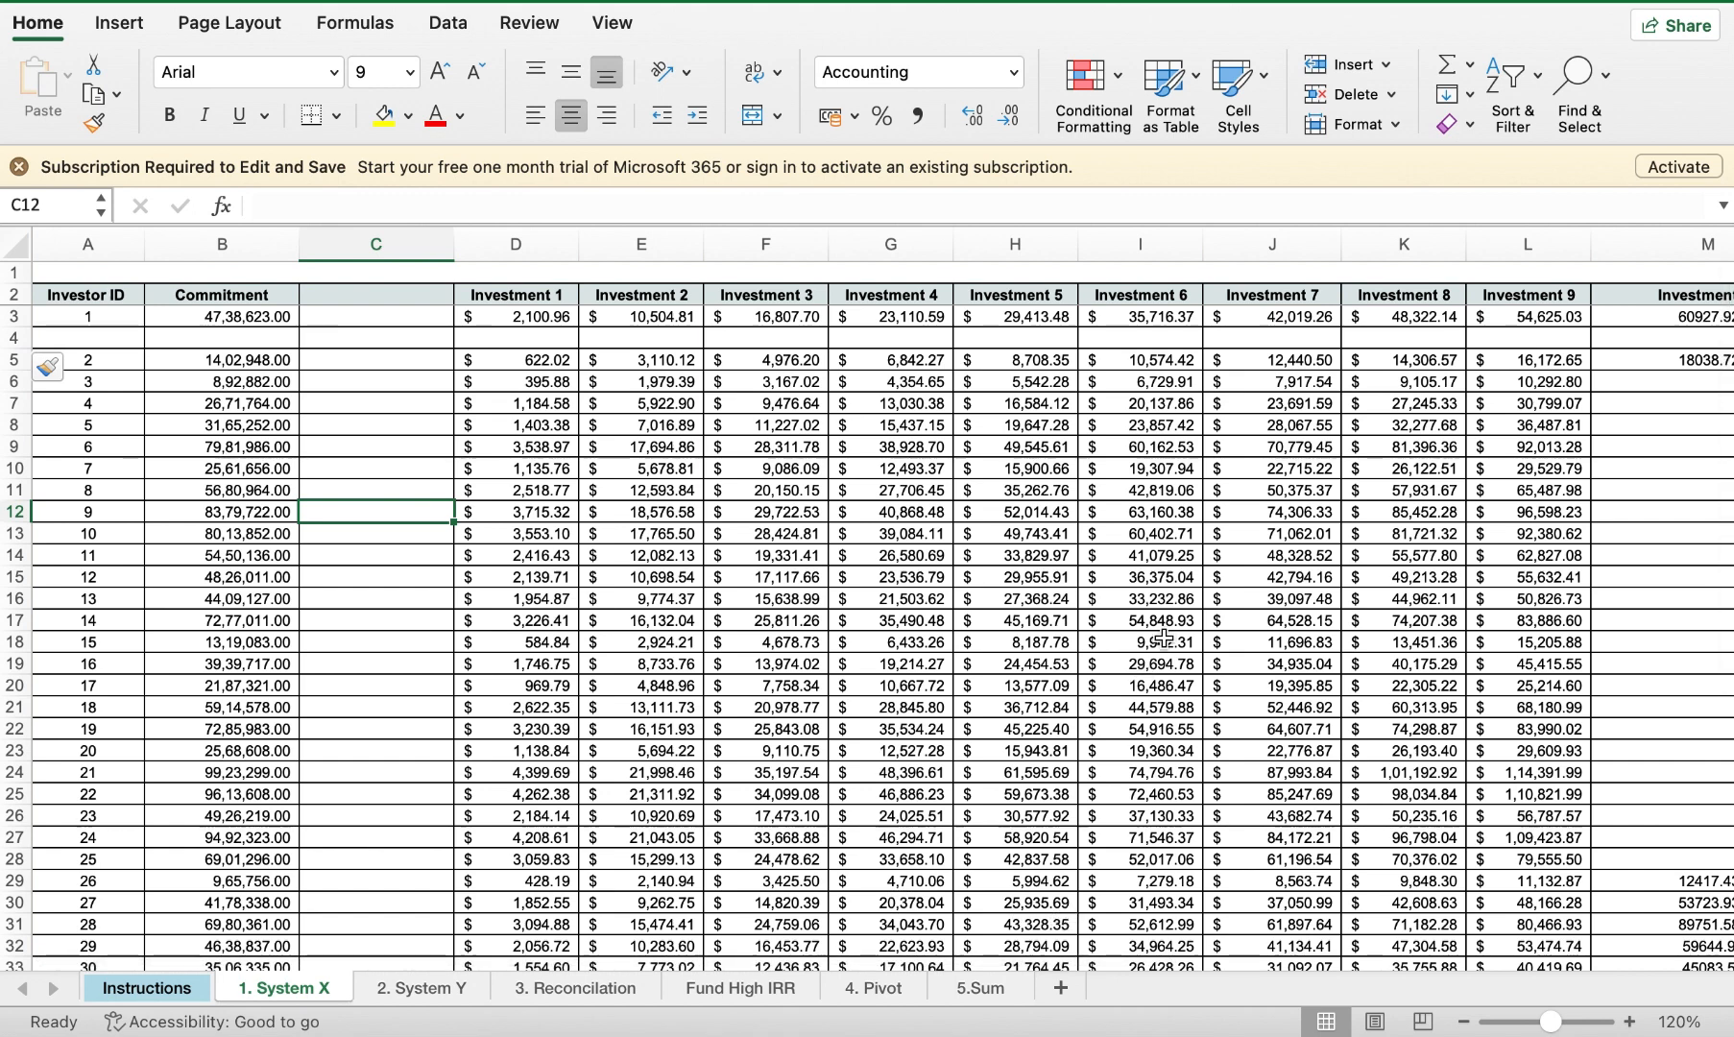
Step: Glance at the Fill options, then undo the inserted blank row and column with Cmd+Z
click(1470, 96)
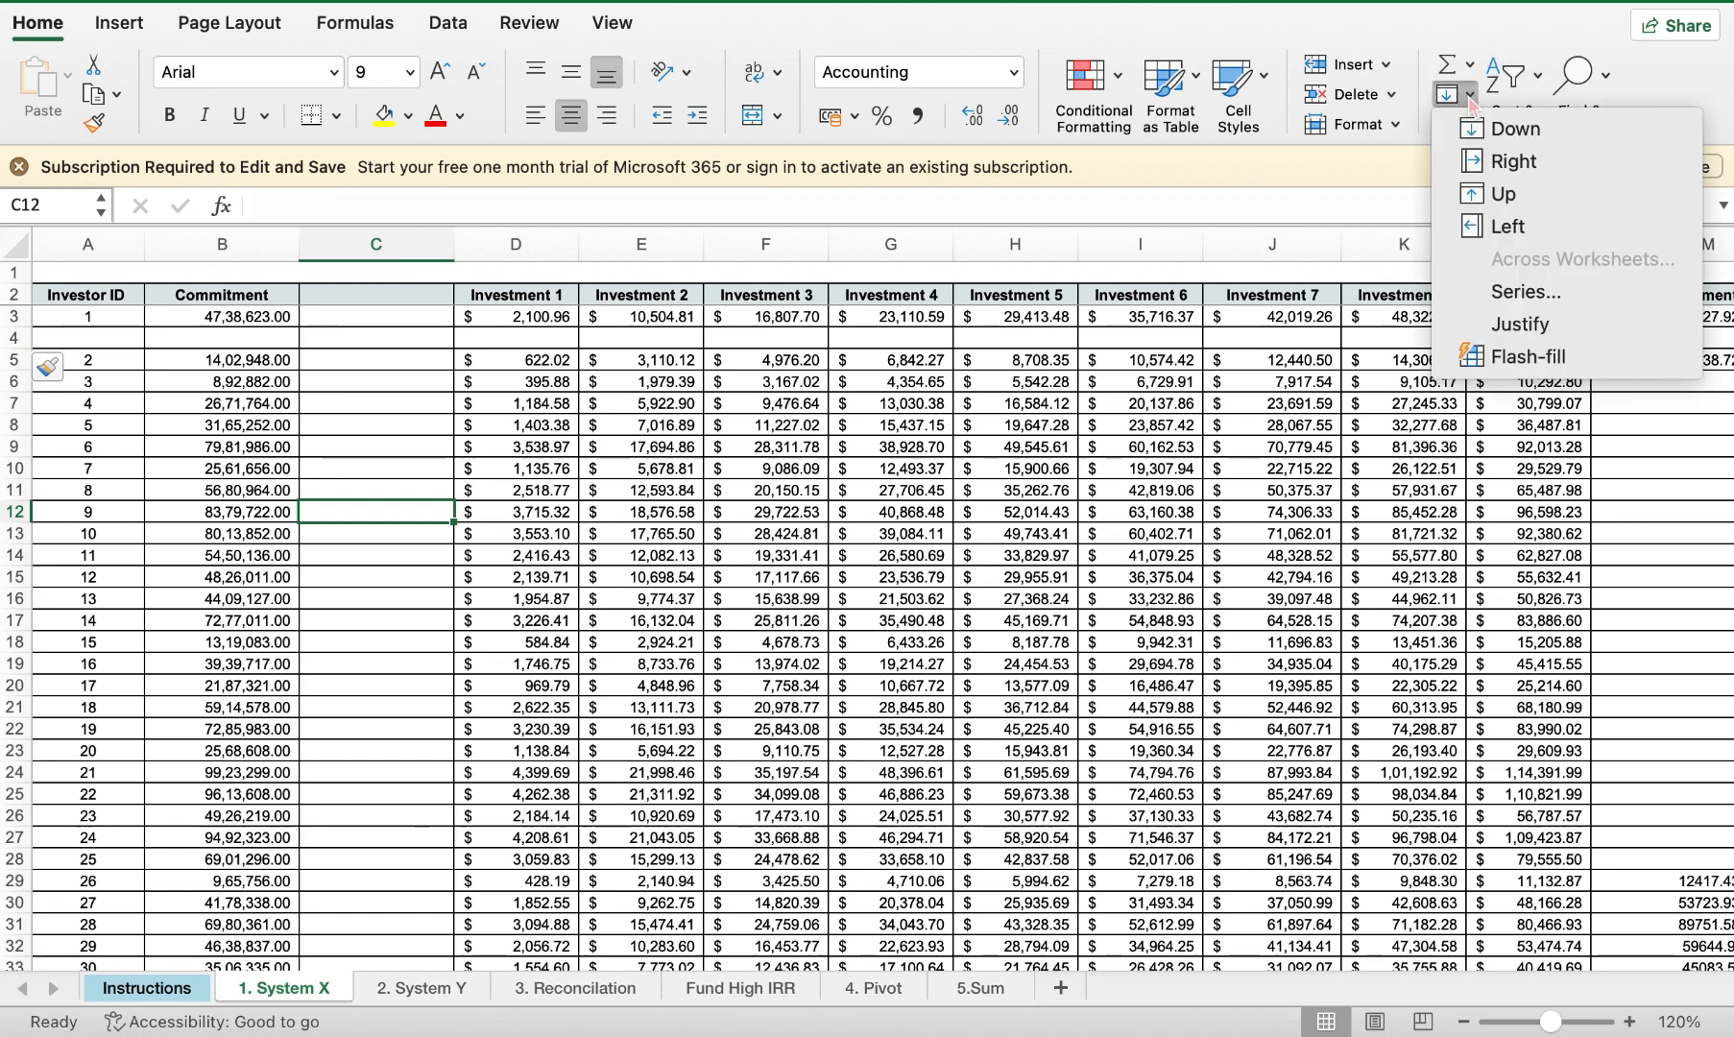
click(1163, 456)
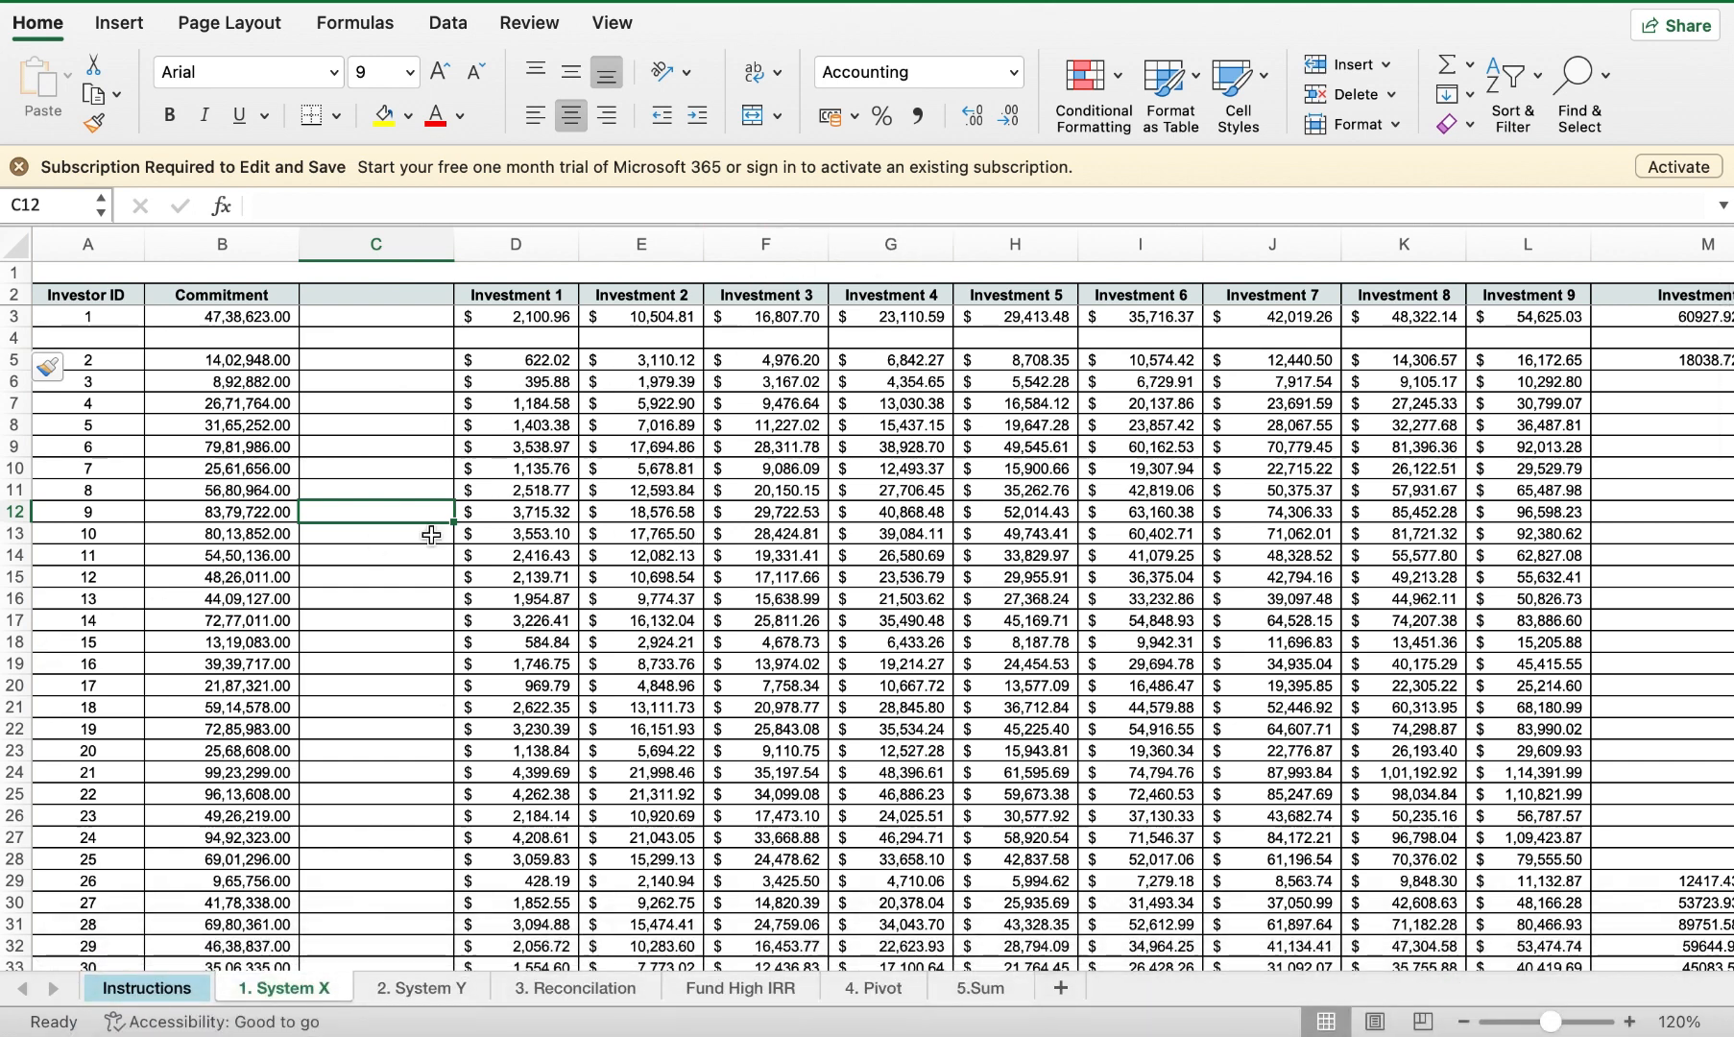
key(super+z)
key(super+z)
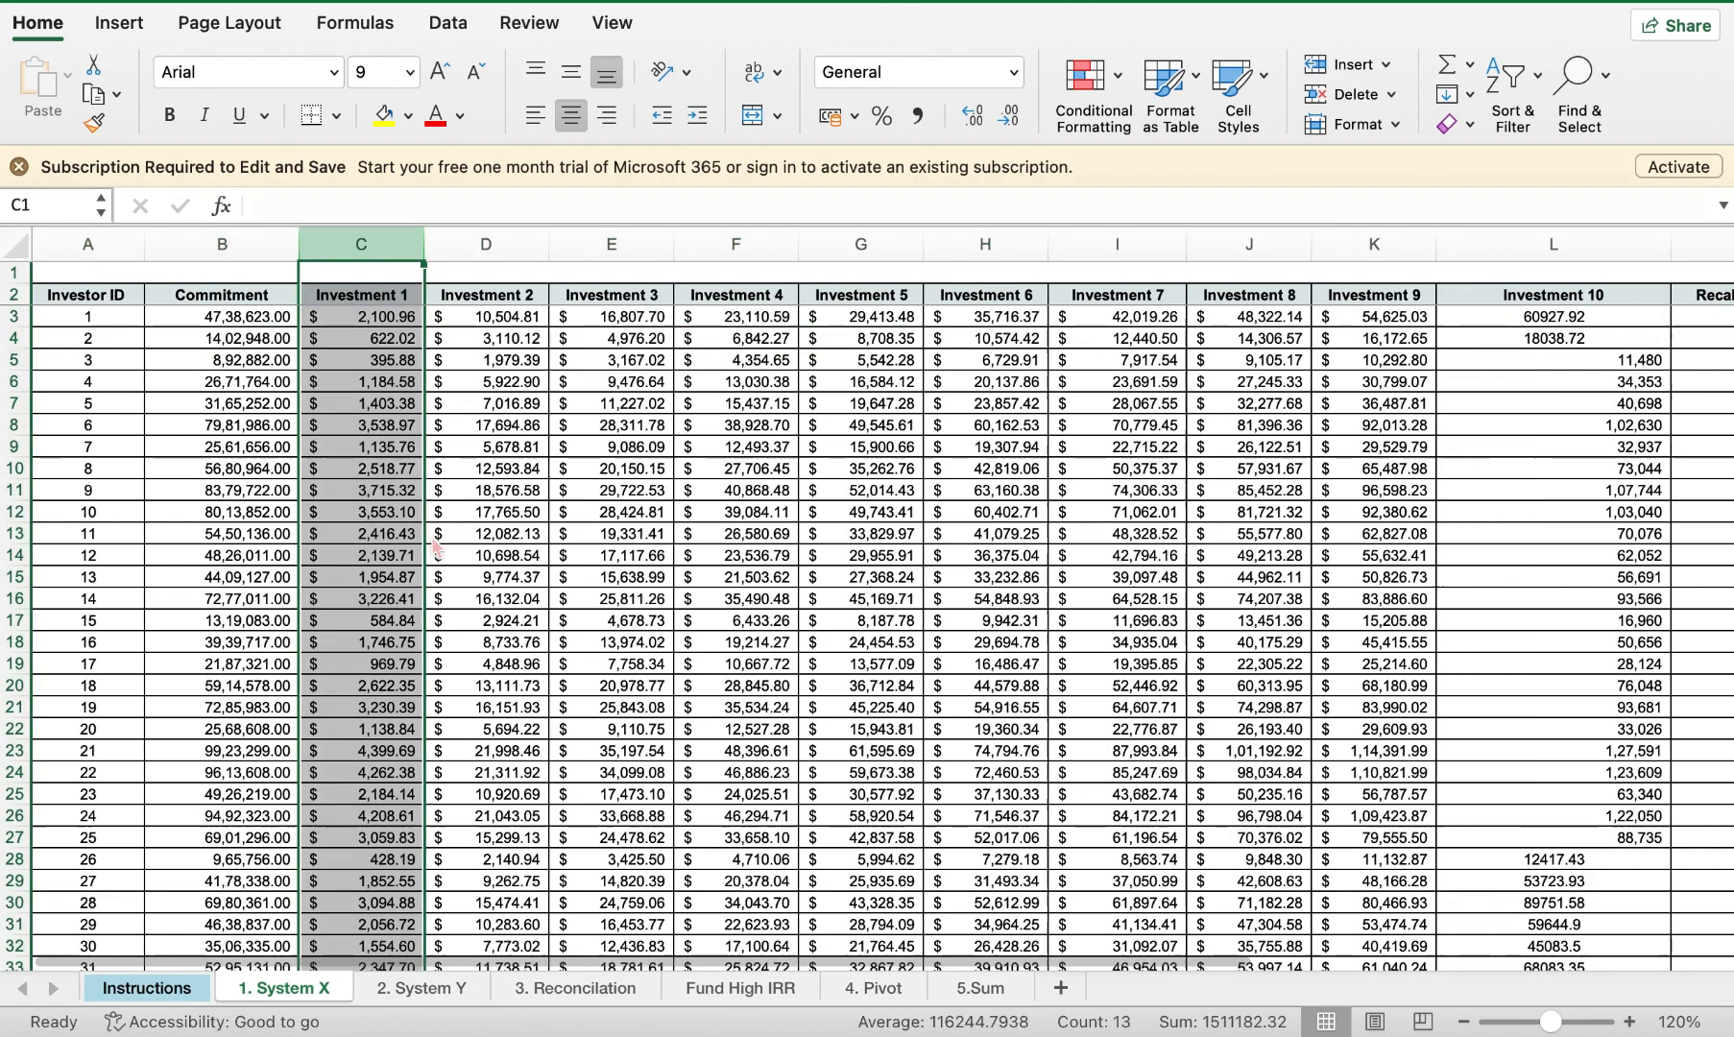
Step: Sort the Commitment column largest to smallest, expanding the selection so each investor's row moves together
click(197, 402)
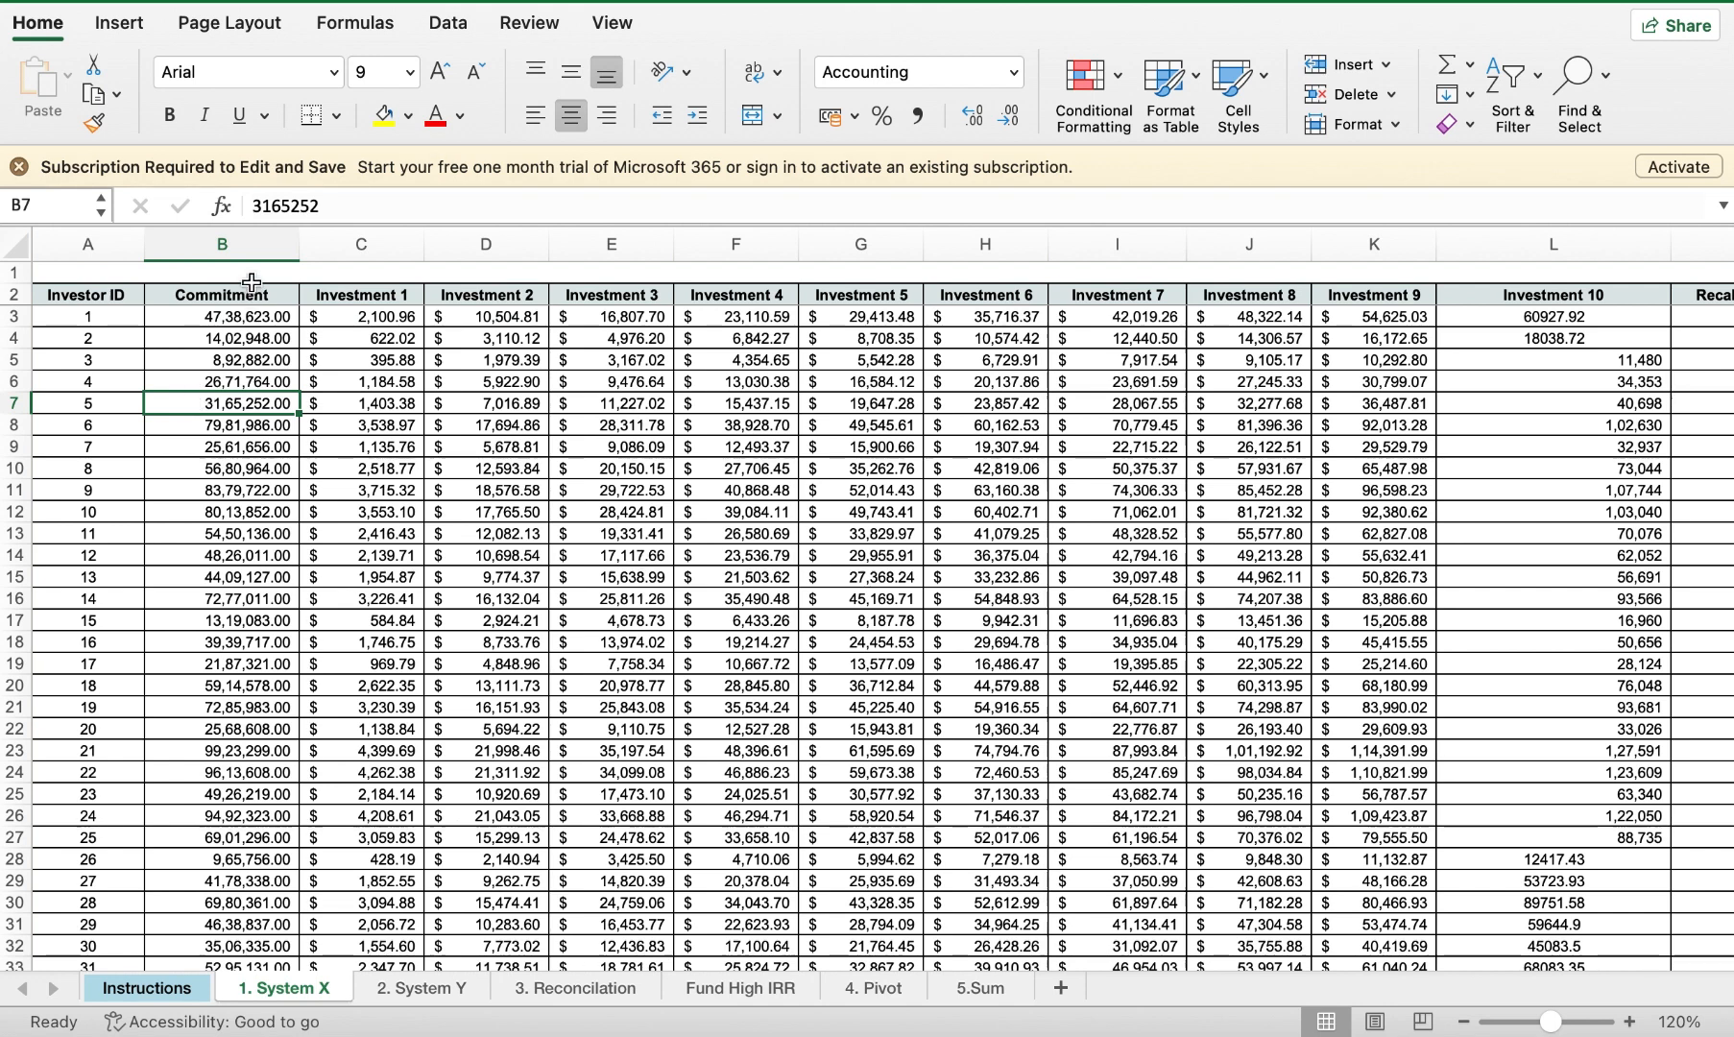
click(259, 243)
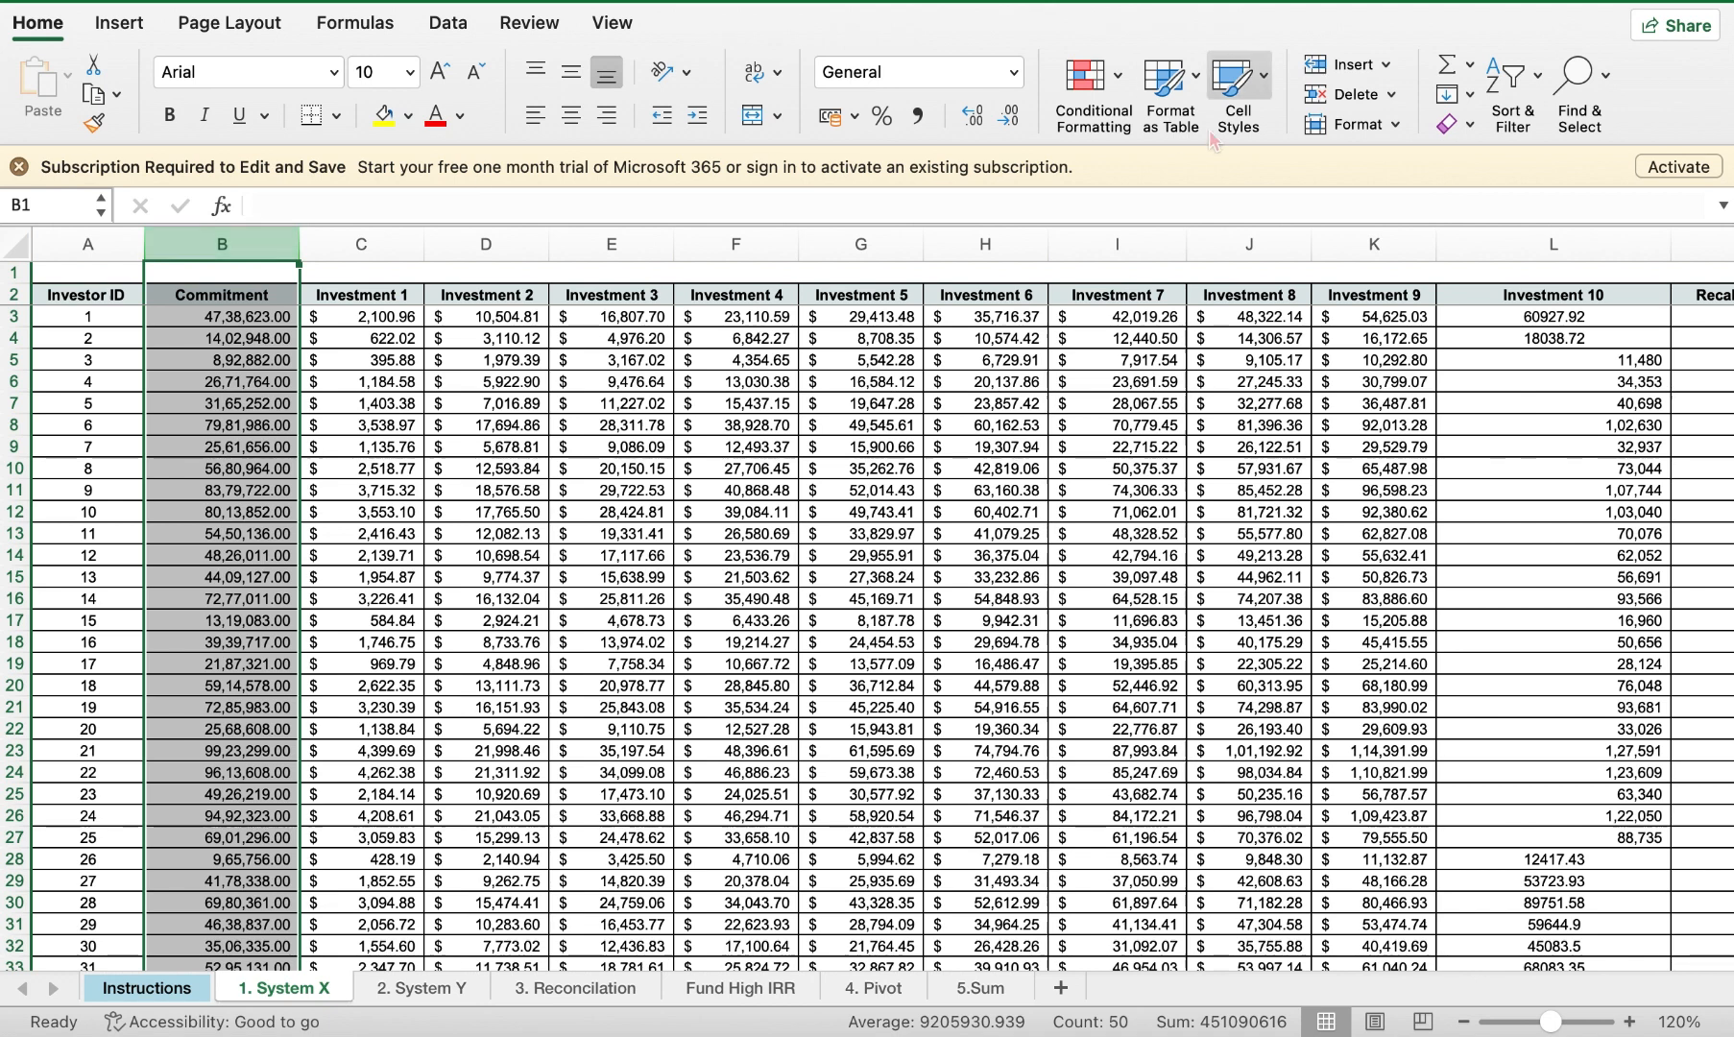
click(1535, 89)
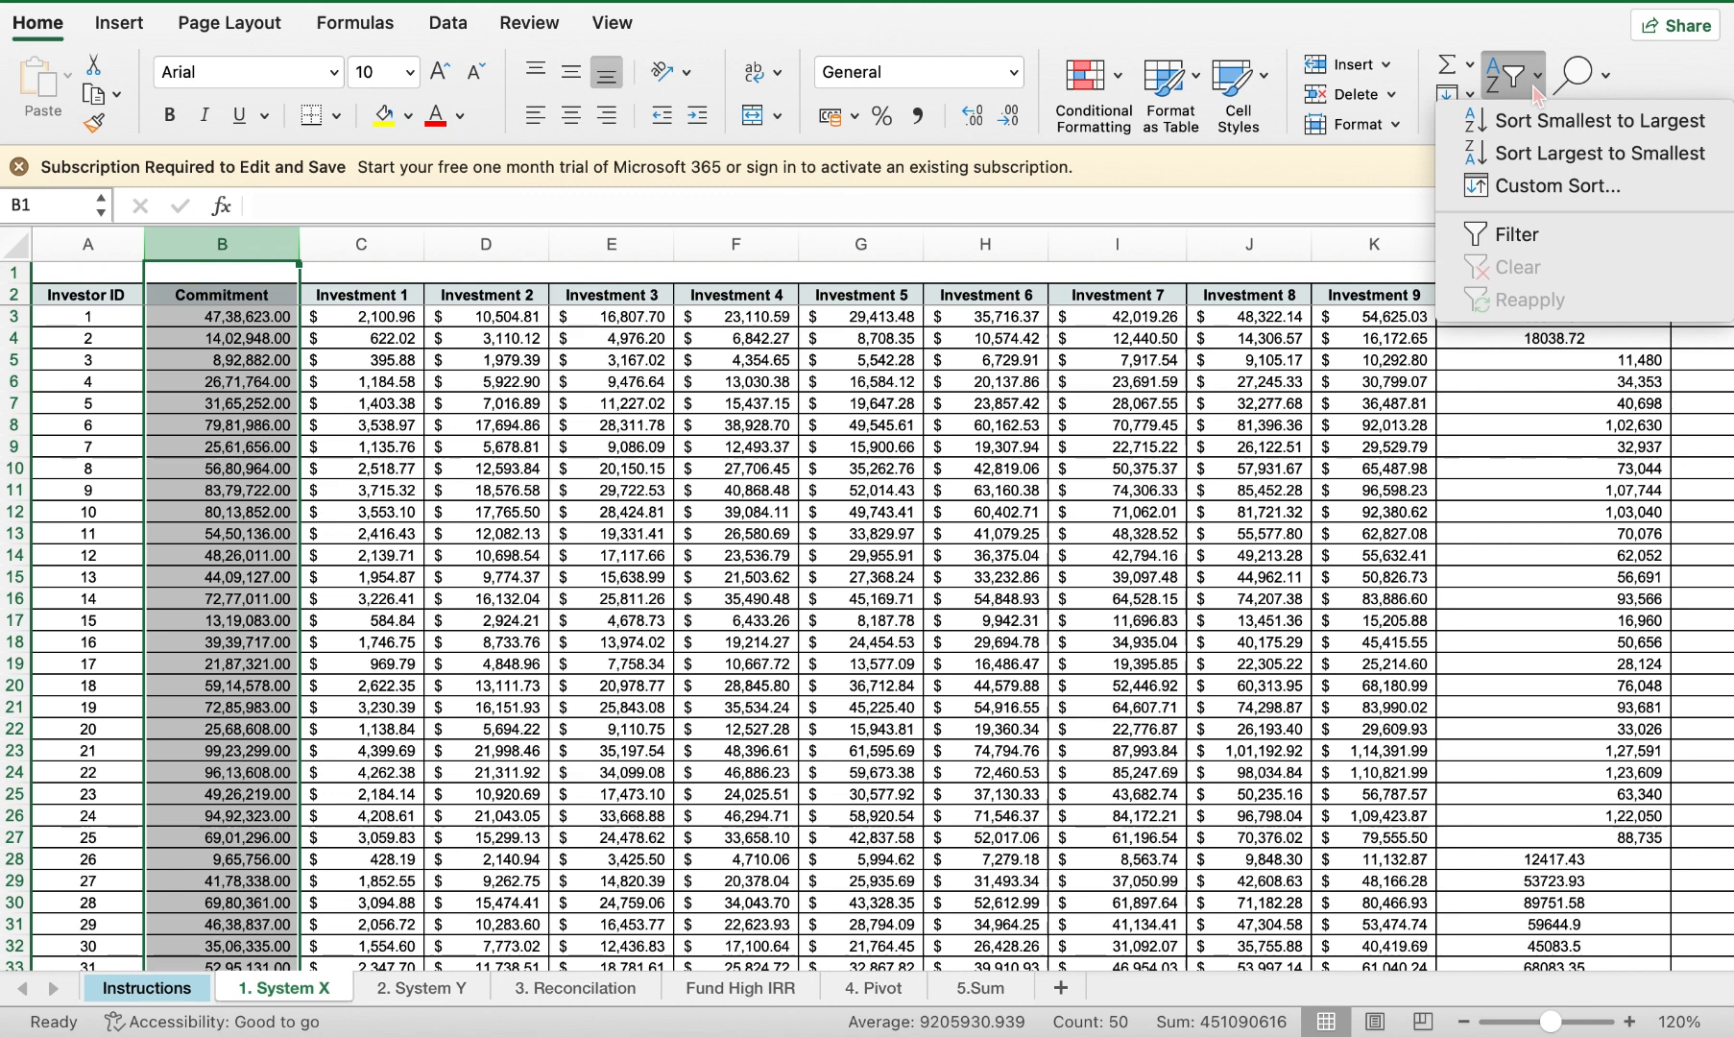
click(1531, 154)
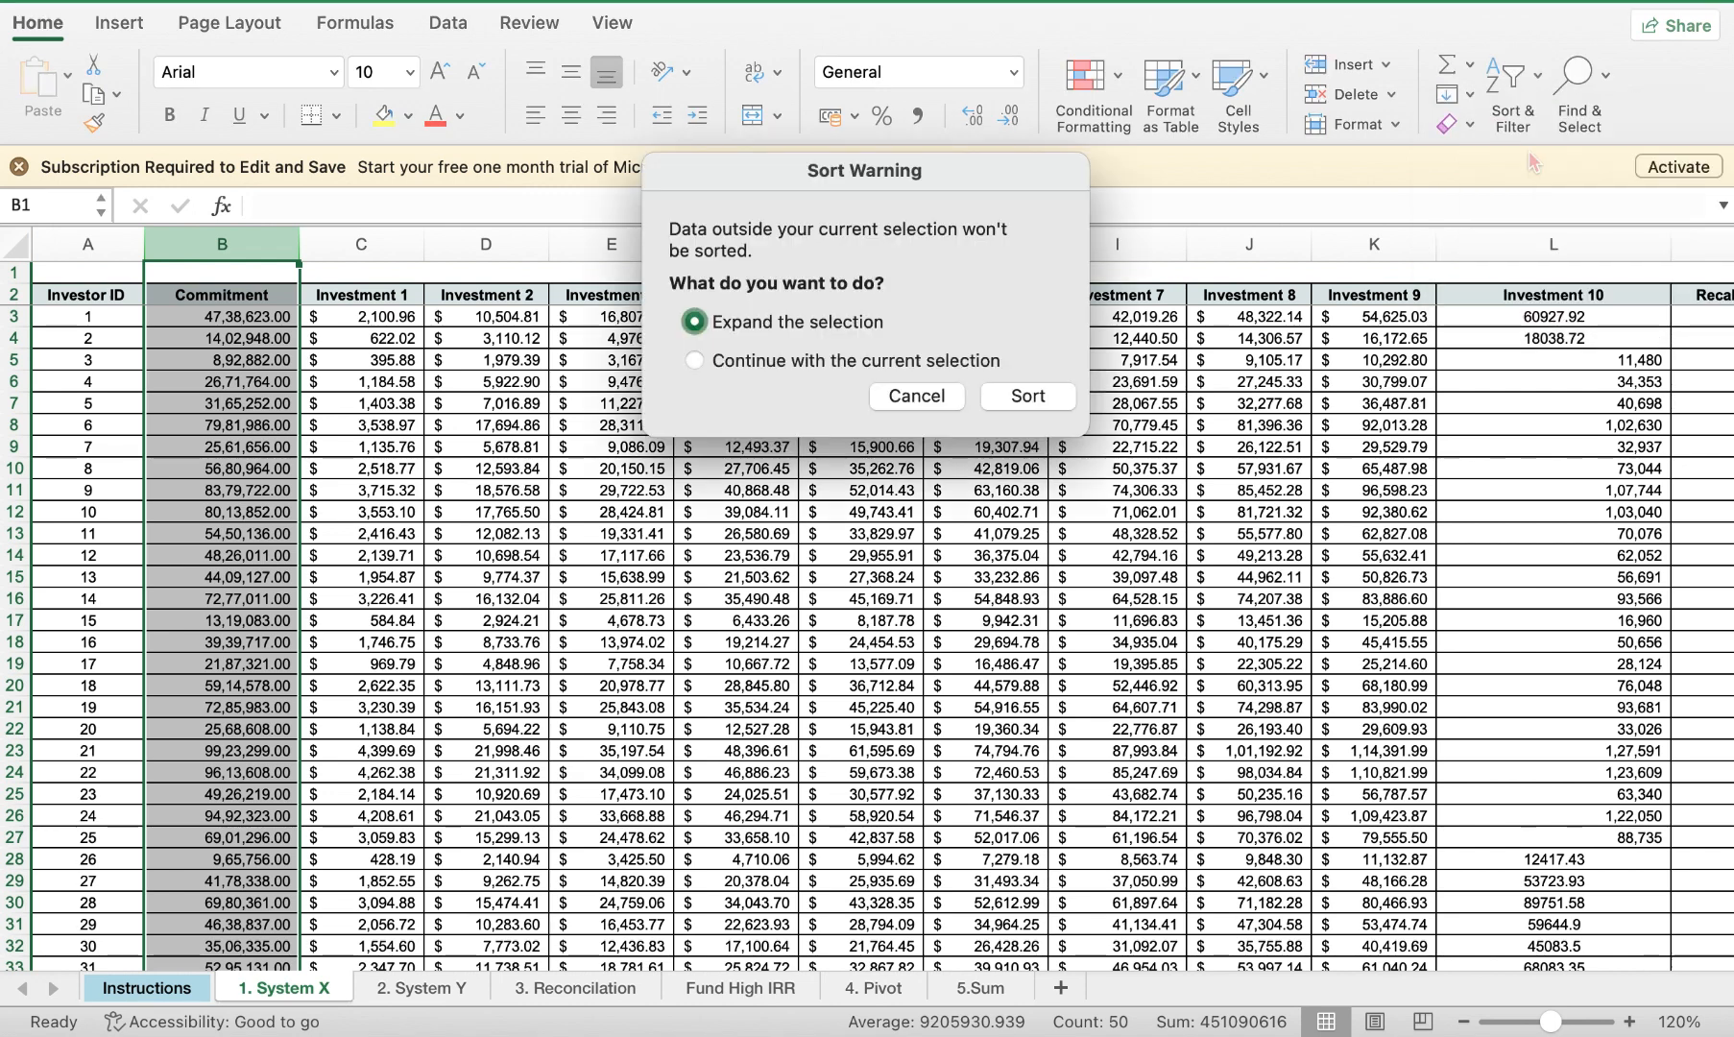
click(1011, 403)
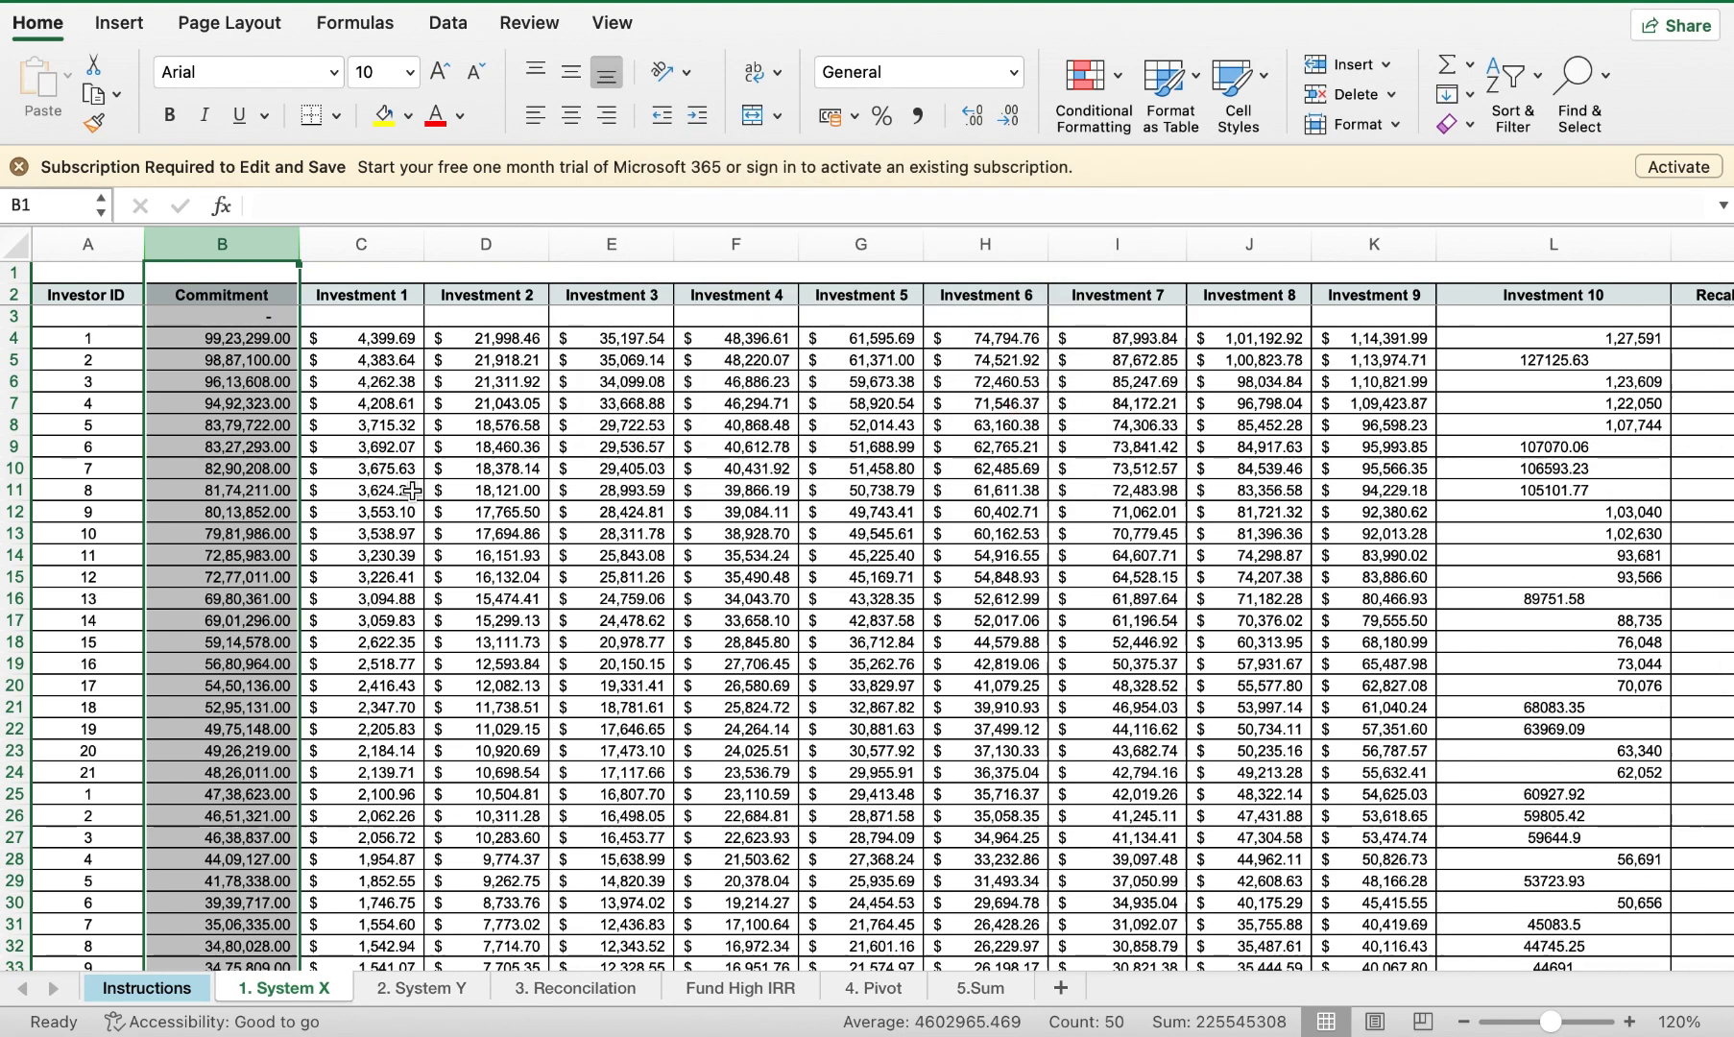
Step: From Investor ID cell A3, select the whole investor data range A2:P51
click(408, 492)
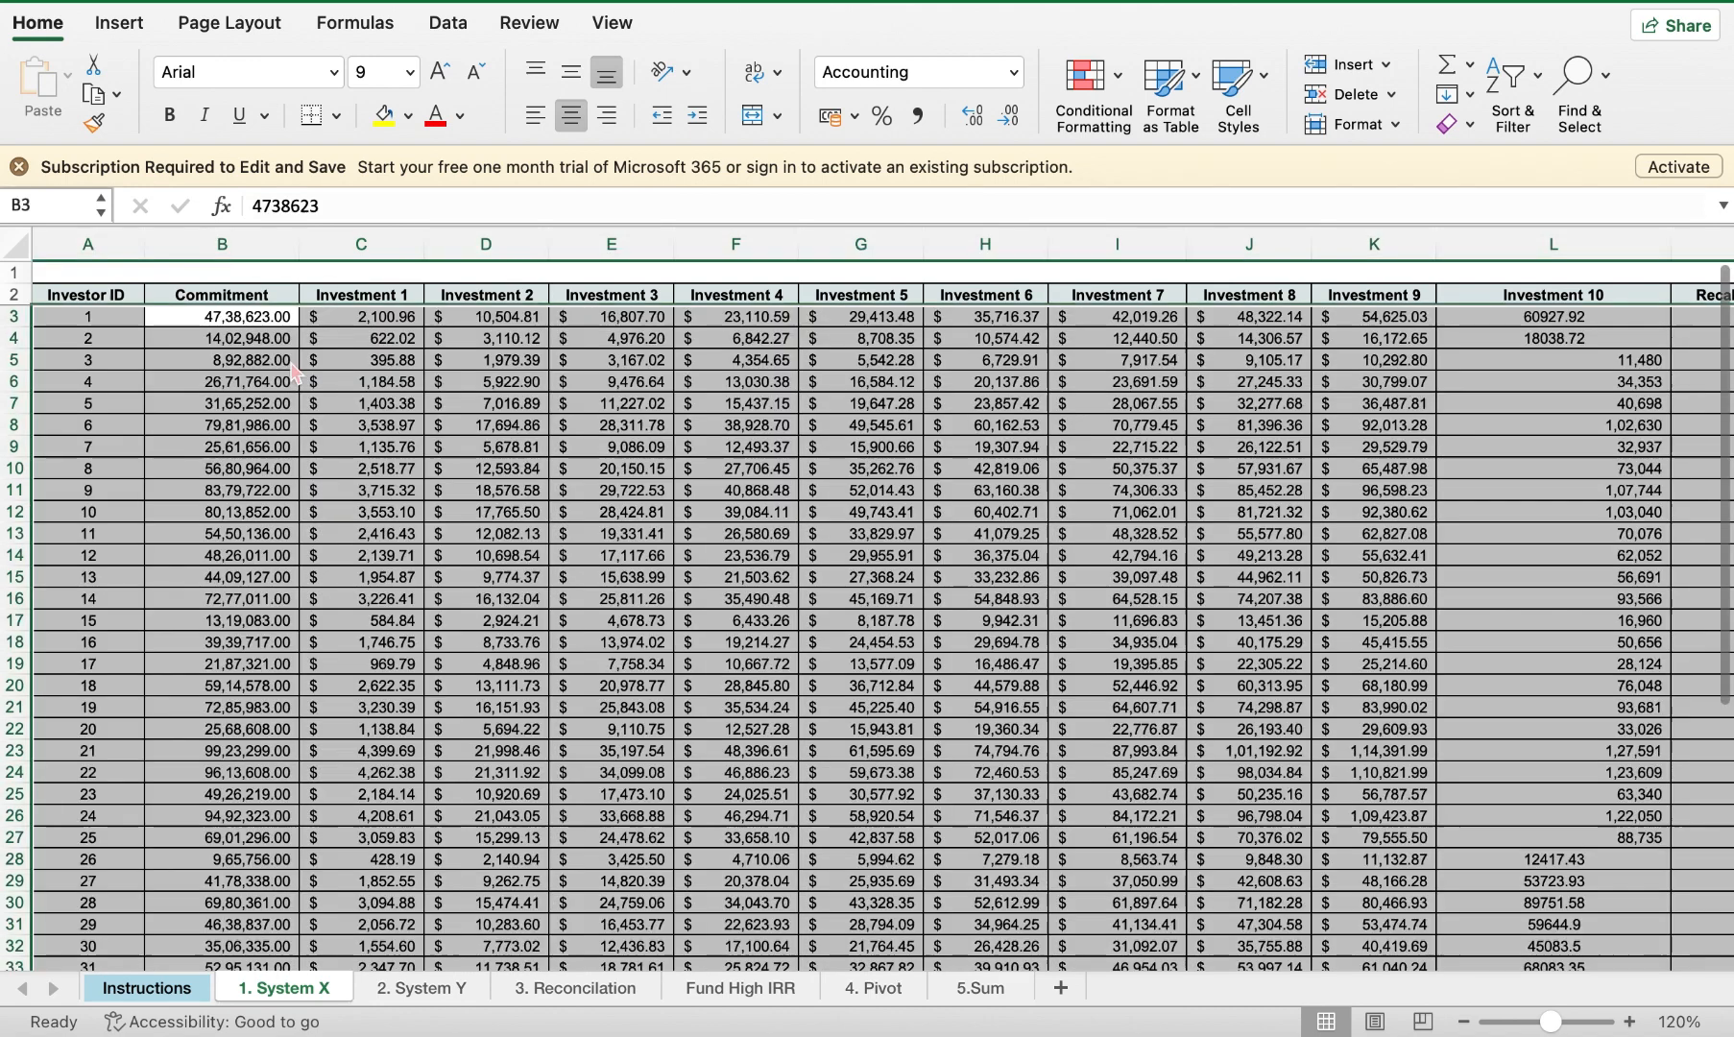
click(202, 325)
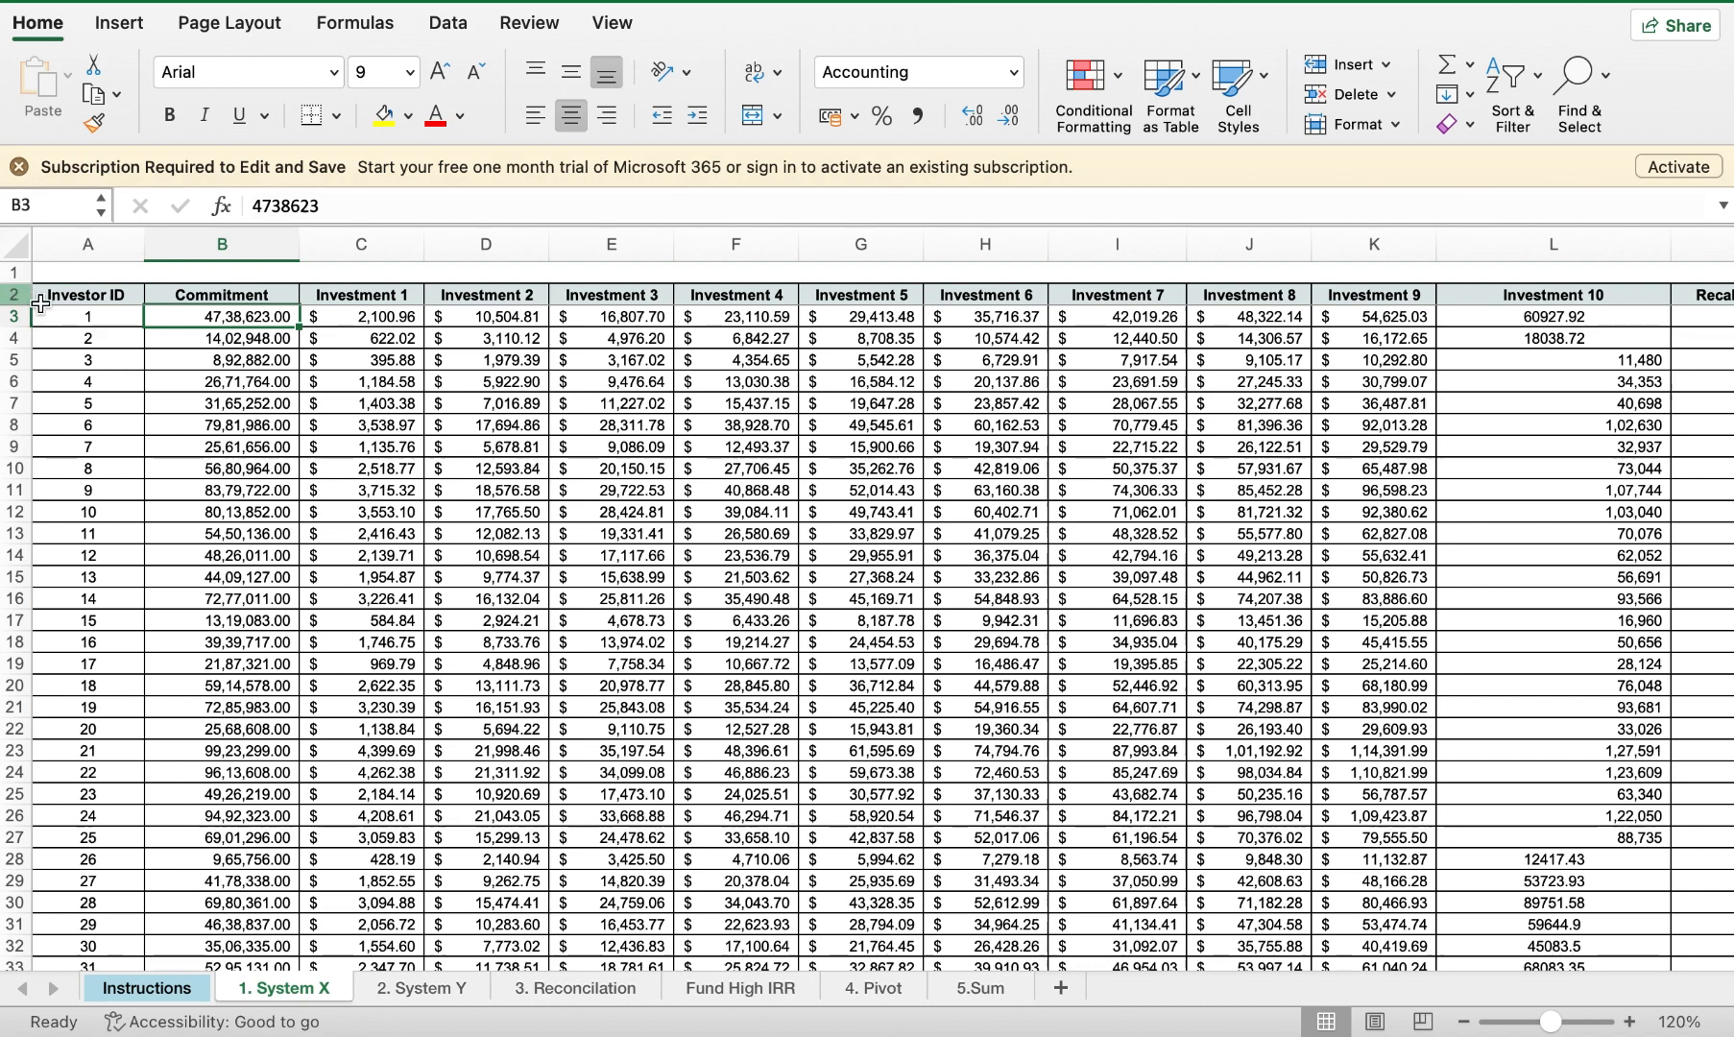
click(79, 322)
key(super+a)
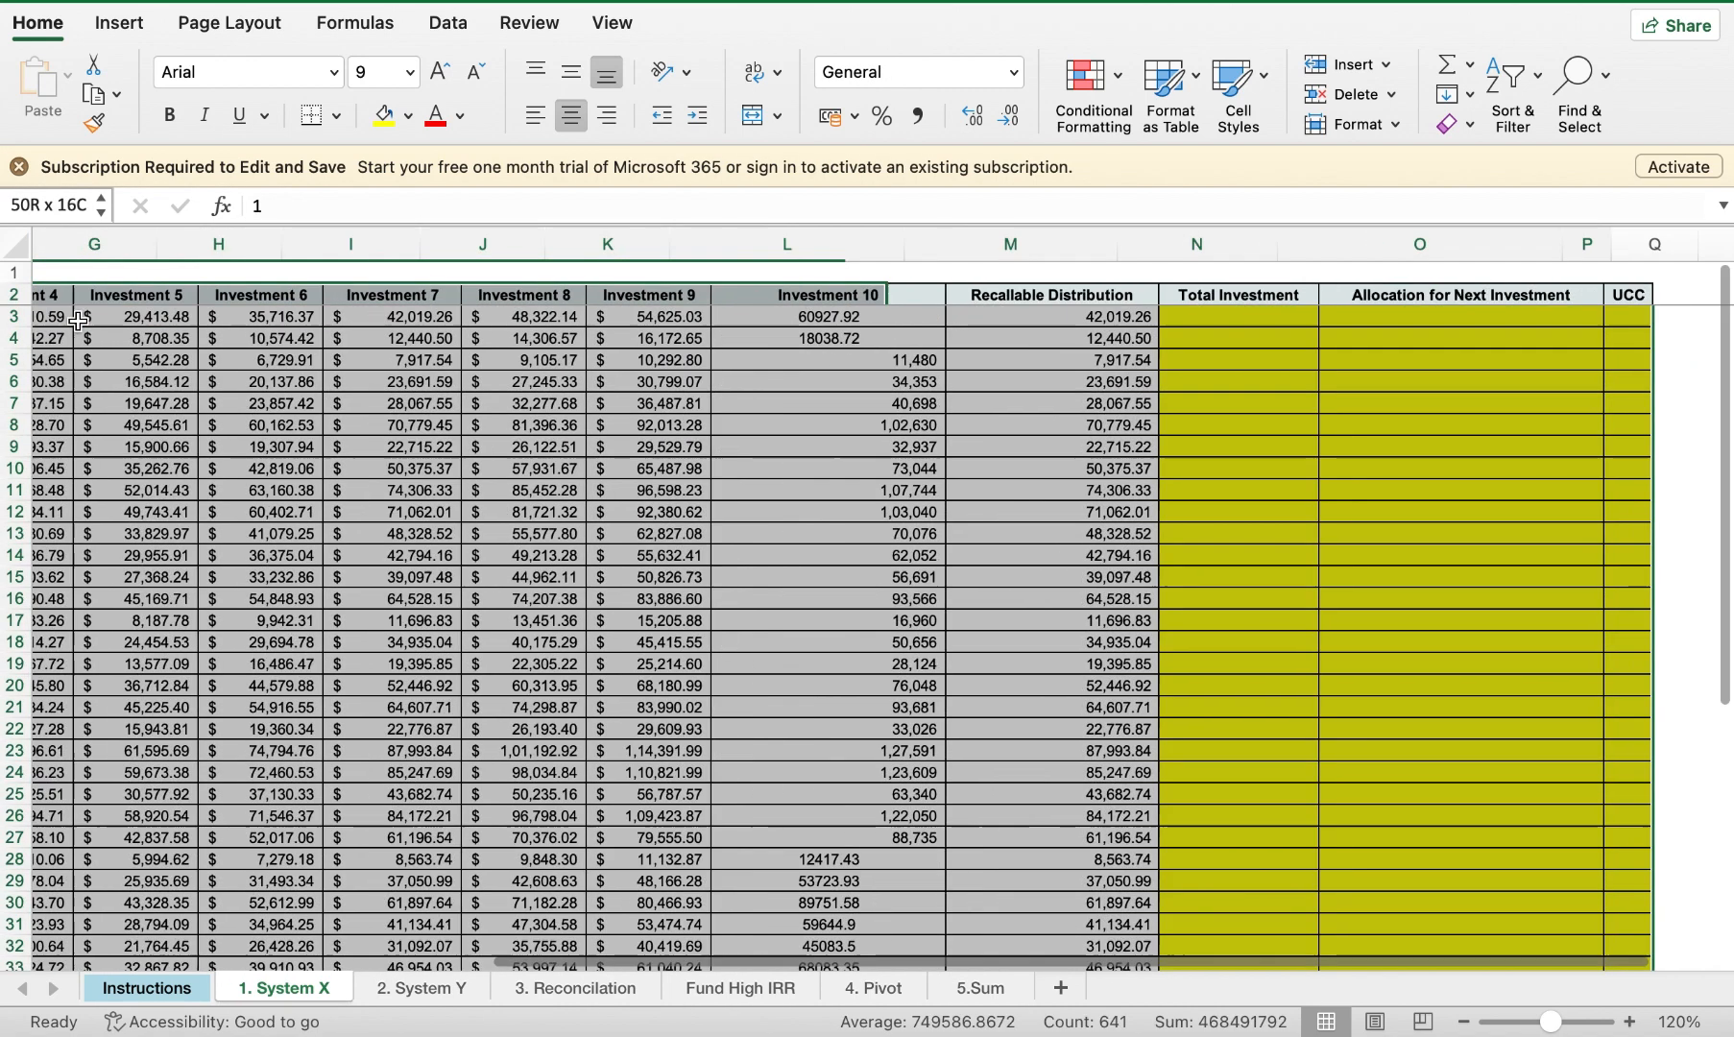
Step: Turn on Filter so every heading from Investor ID through UCC gets a dropdown arrow
click(1527, 108)
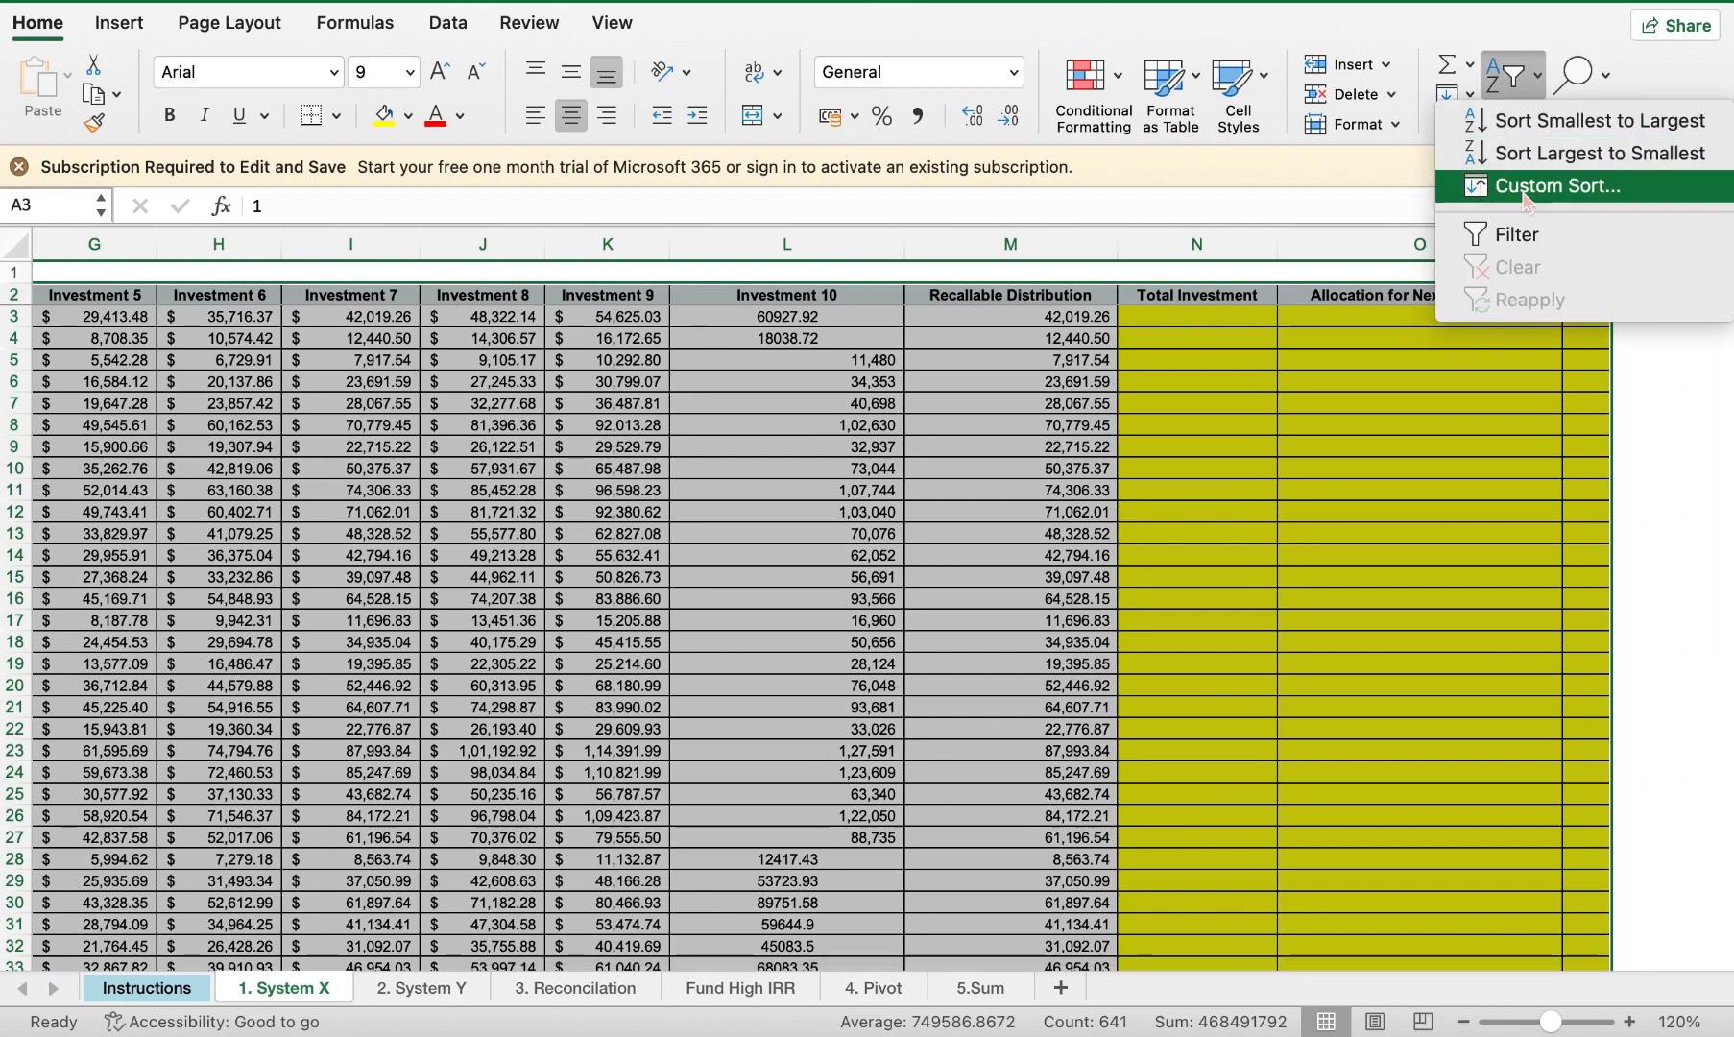
click(1522, 237)
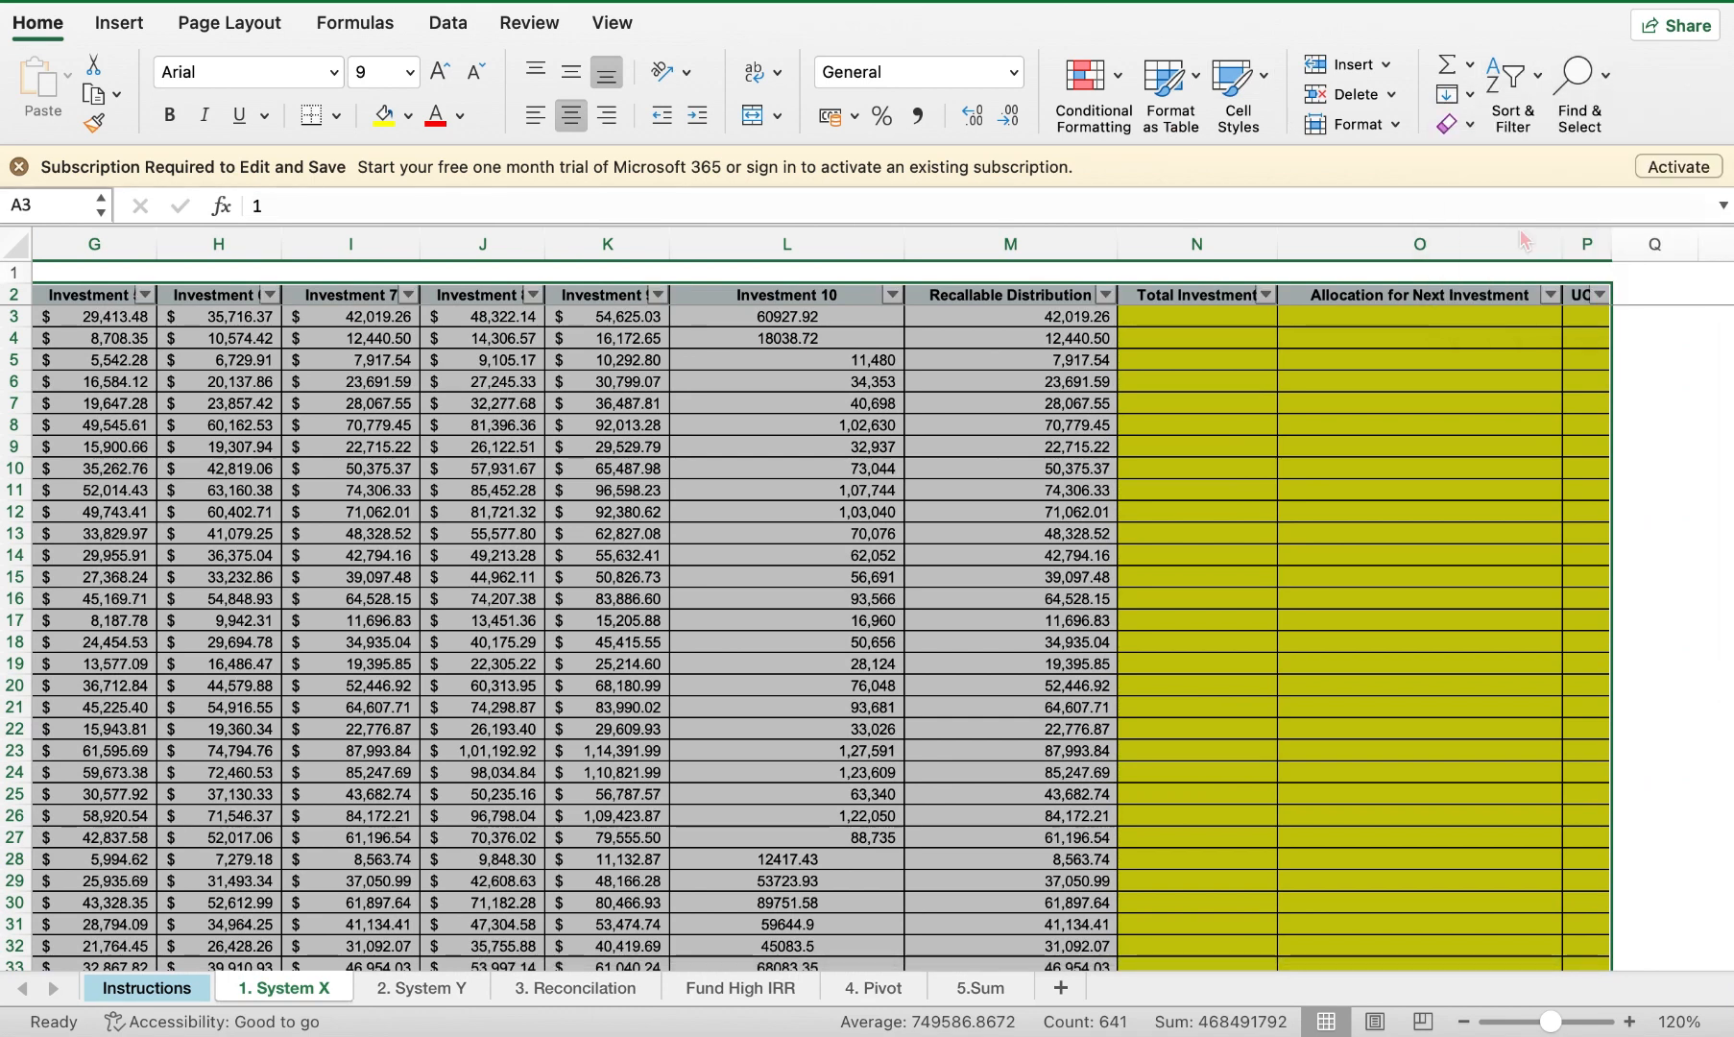
click(776, 442)
scroll(384, 423, left, 10)
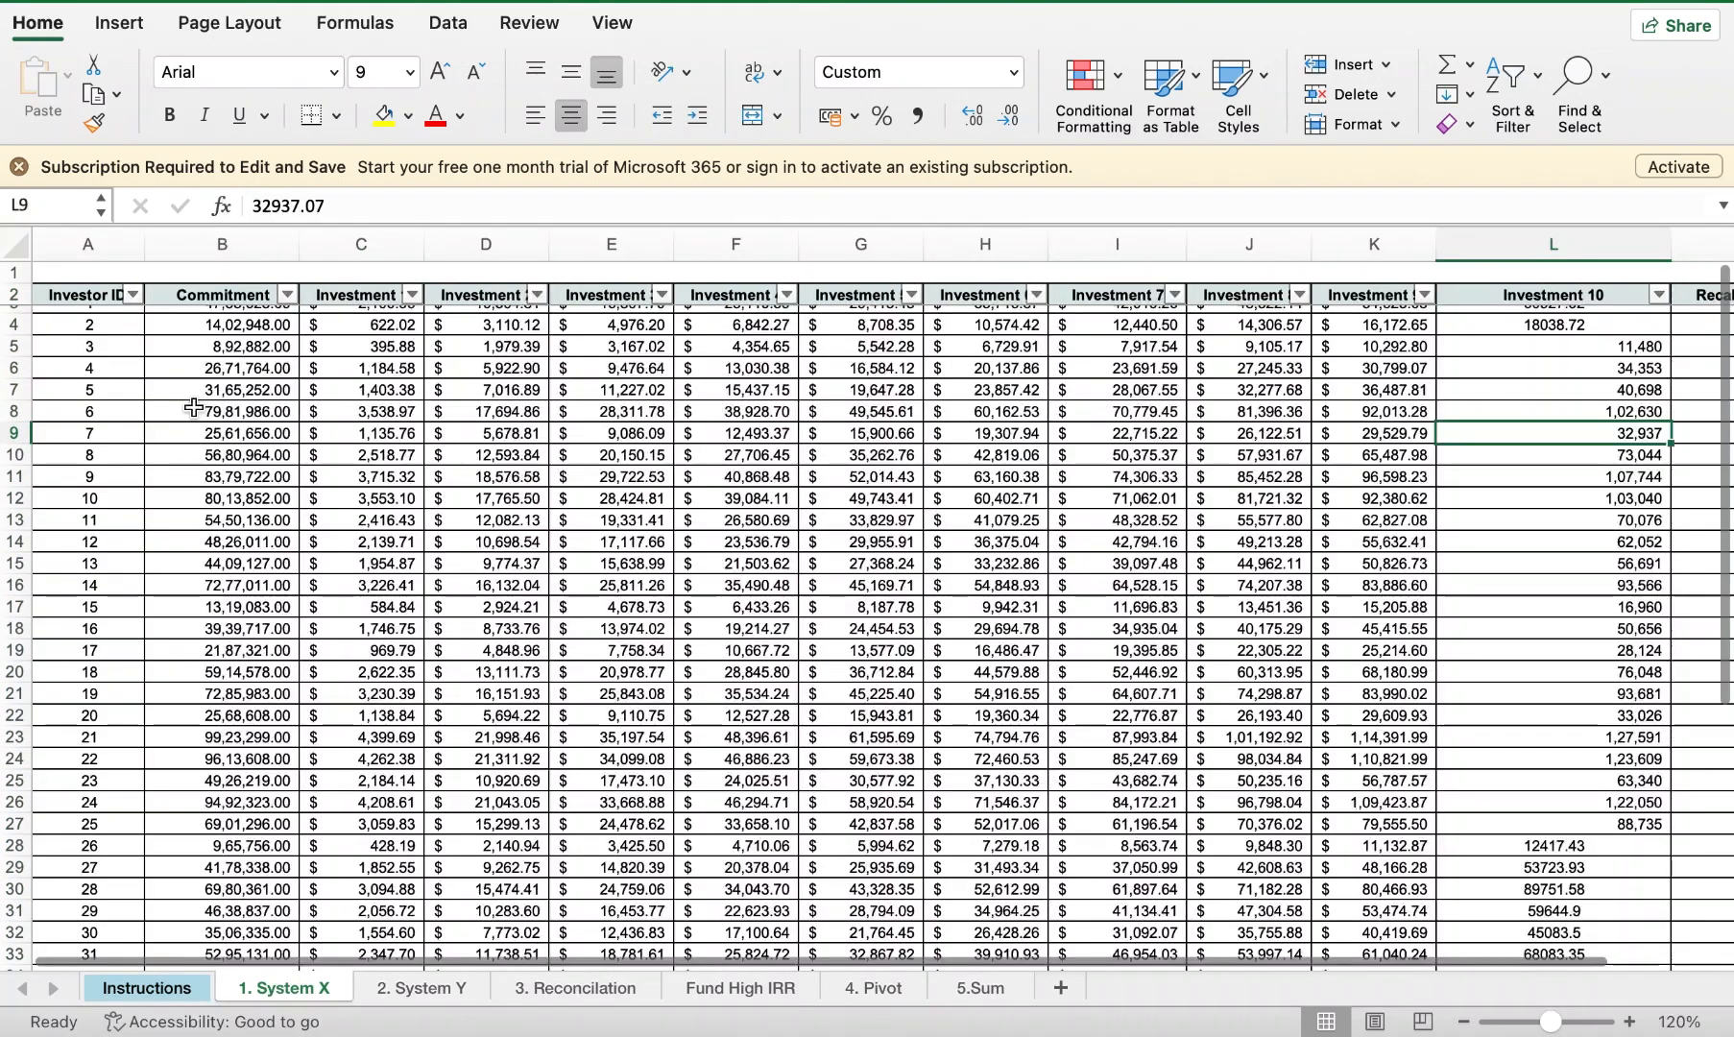
scroll(194, 407, down, 1)
scroll(194, 407, up, 1)
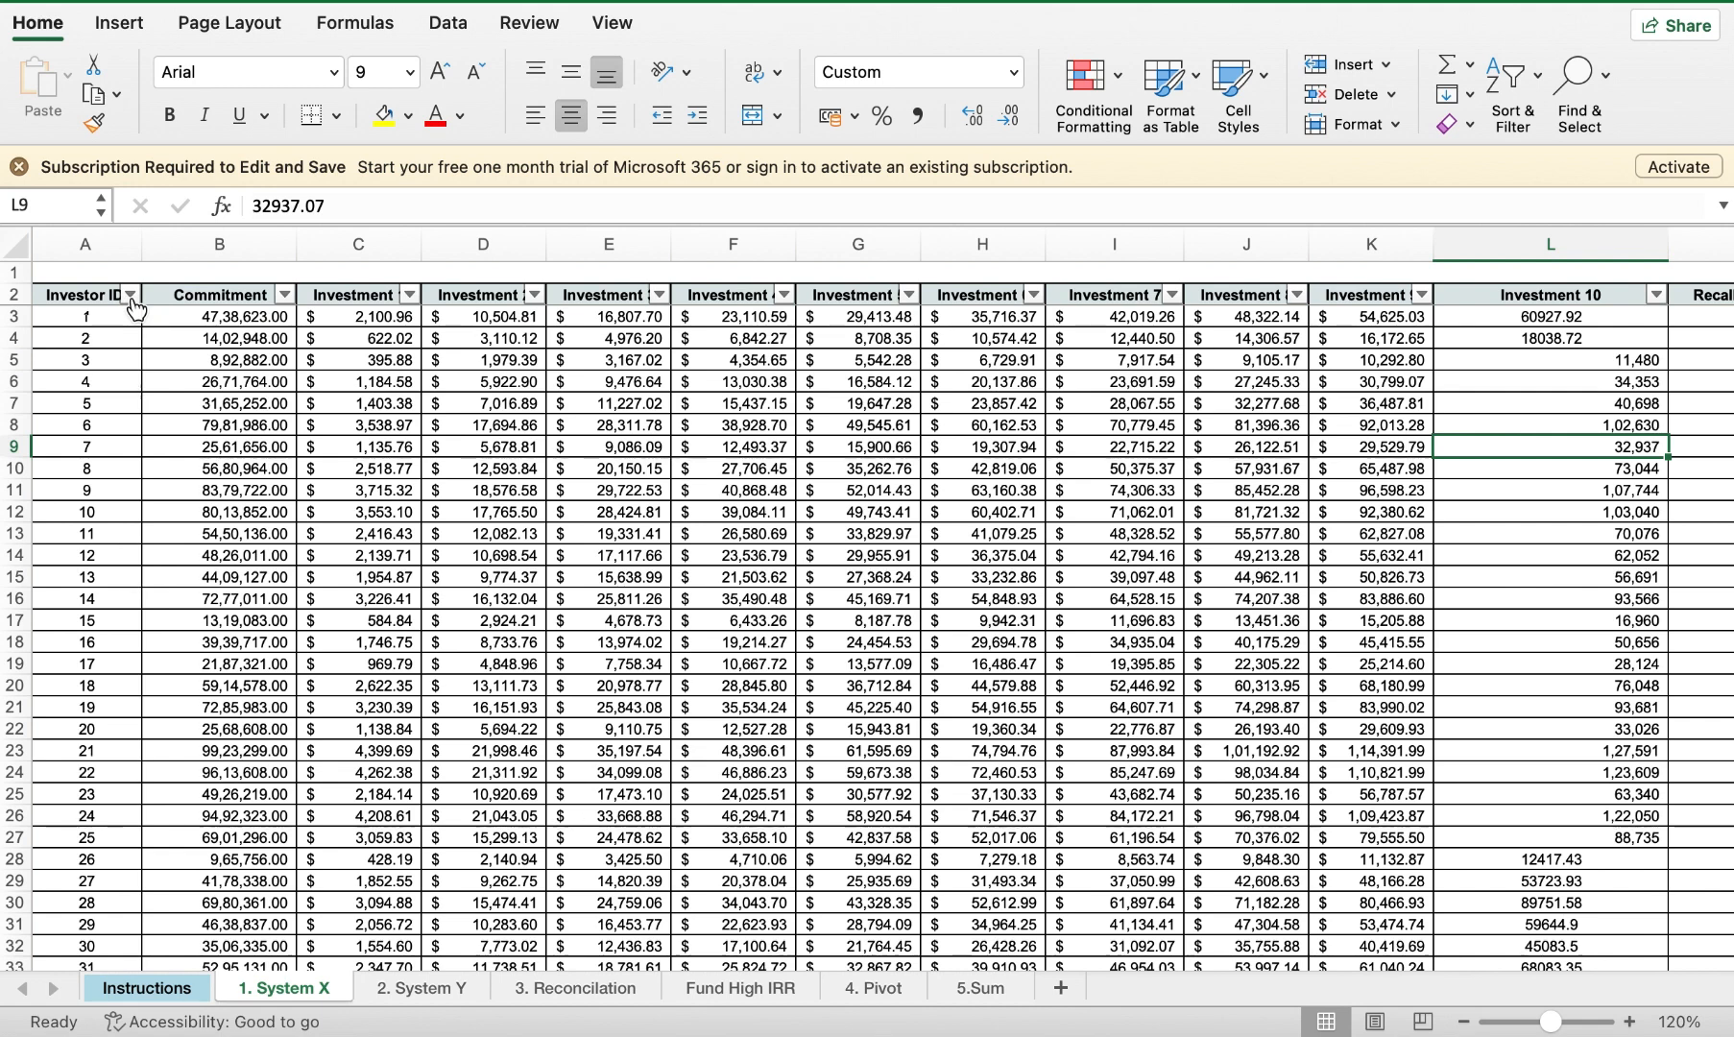
Step: Filter the Investor ID column to show only investors 10, 12 and 14
click(129, 295)
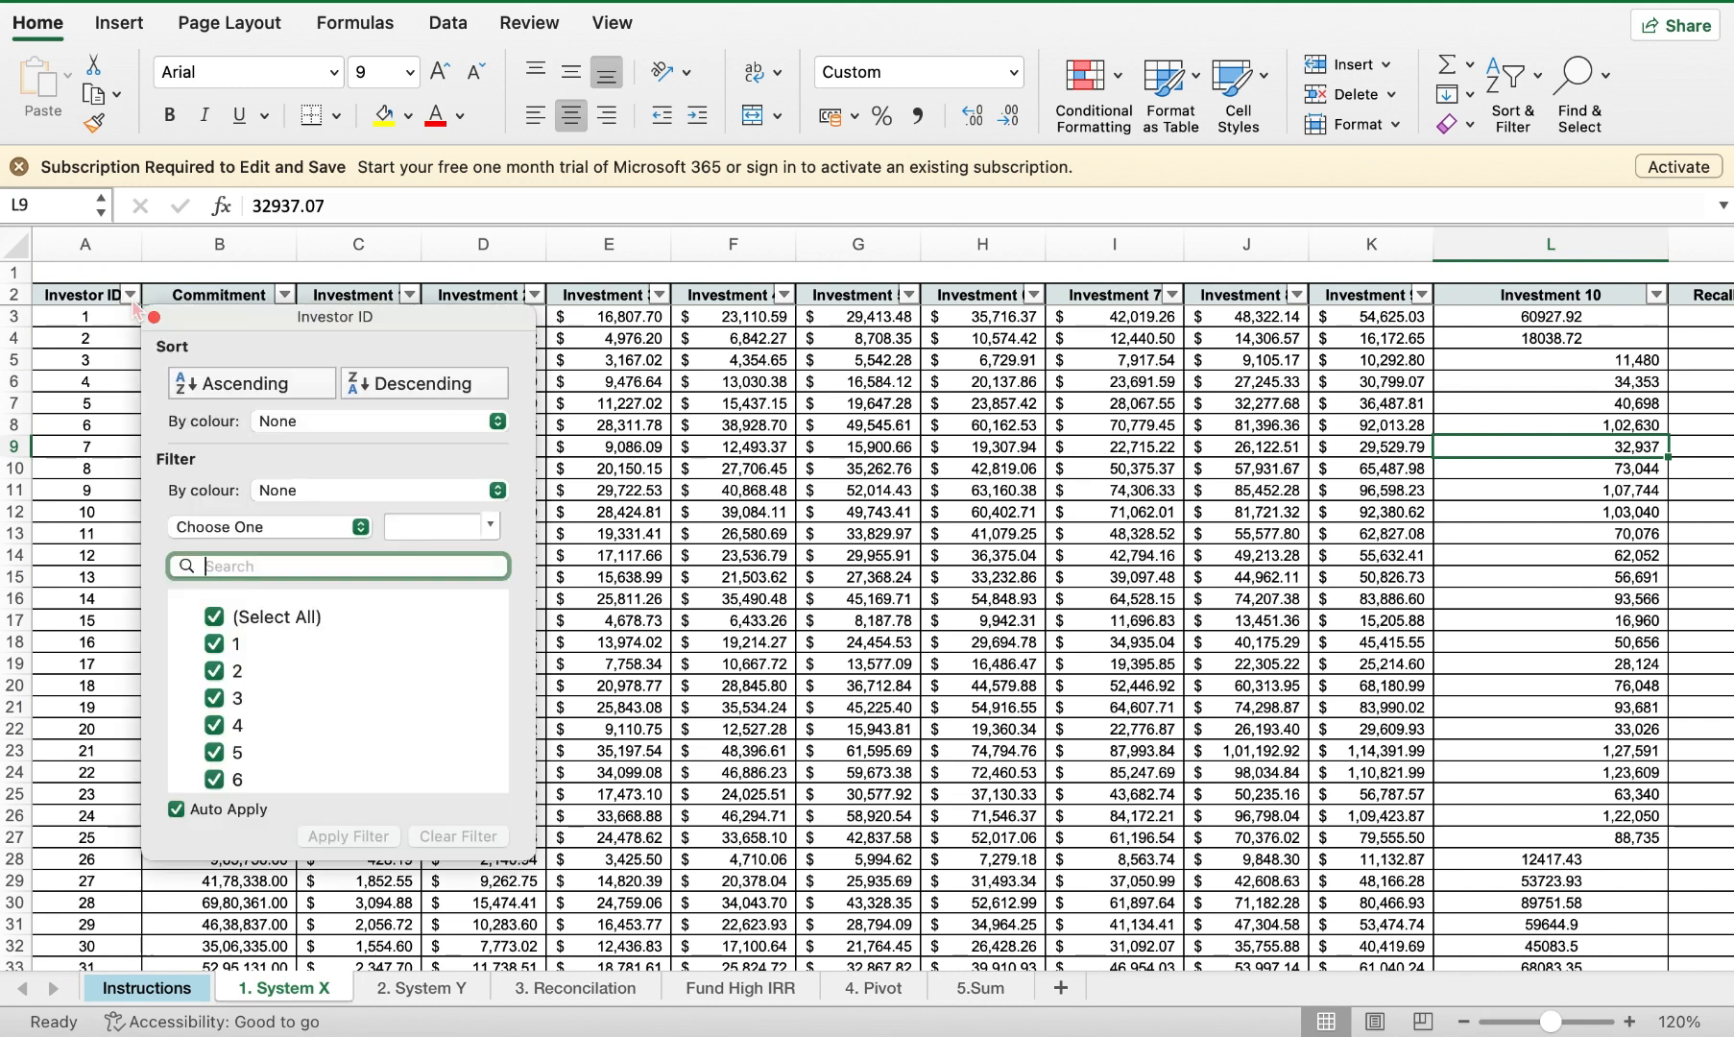
click(215, 618)
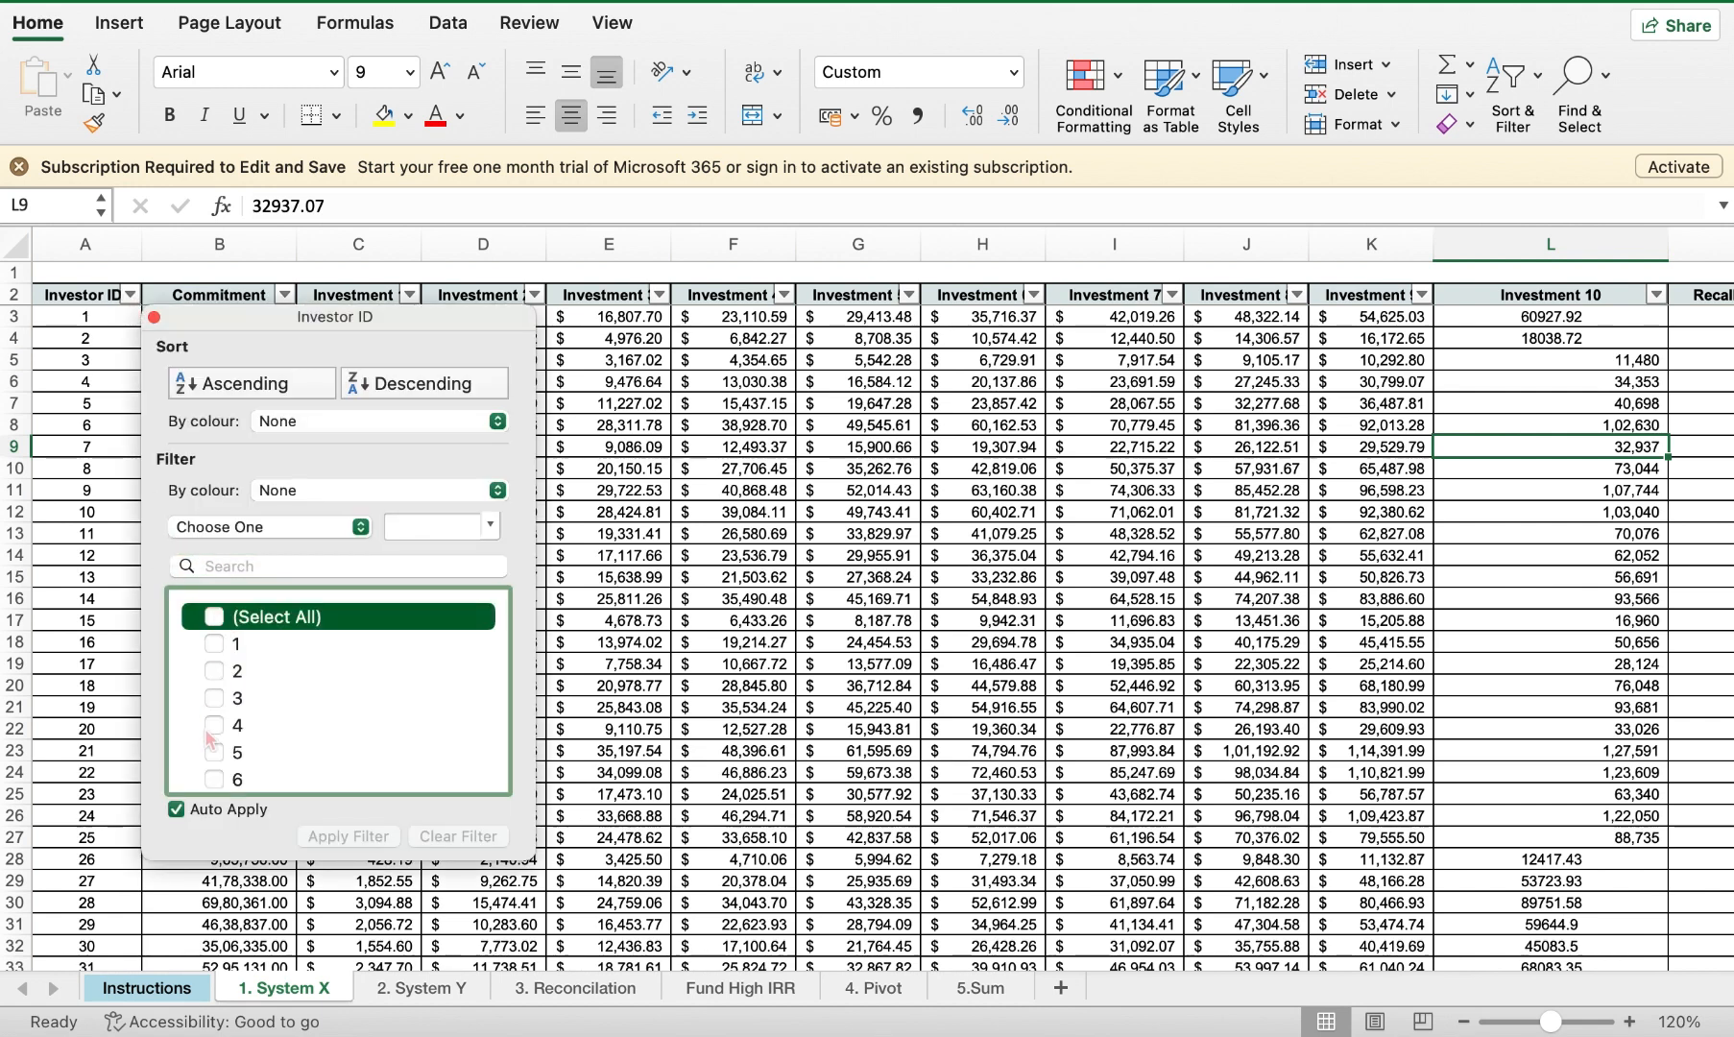
scroll(230, 763, down, 2)
scroll(228, 759, down, 2)
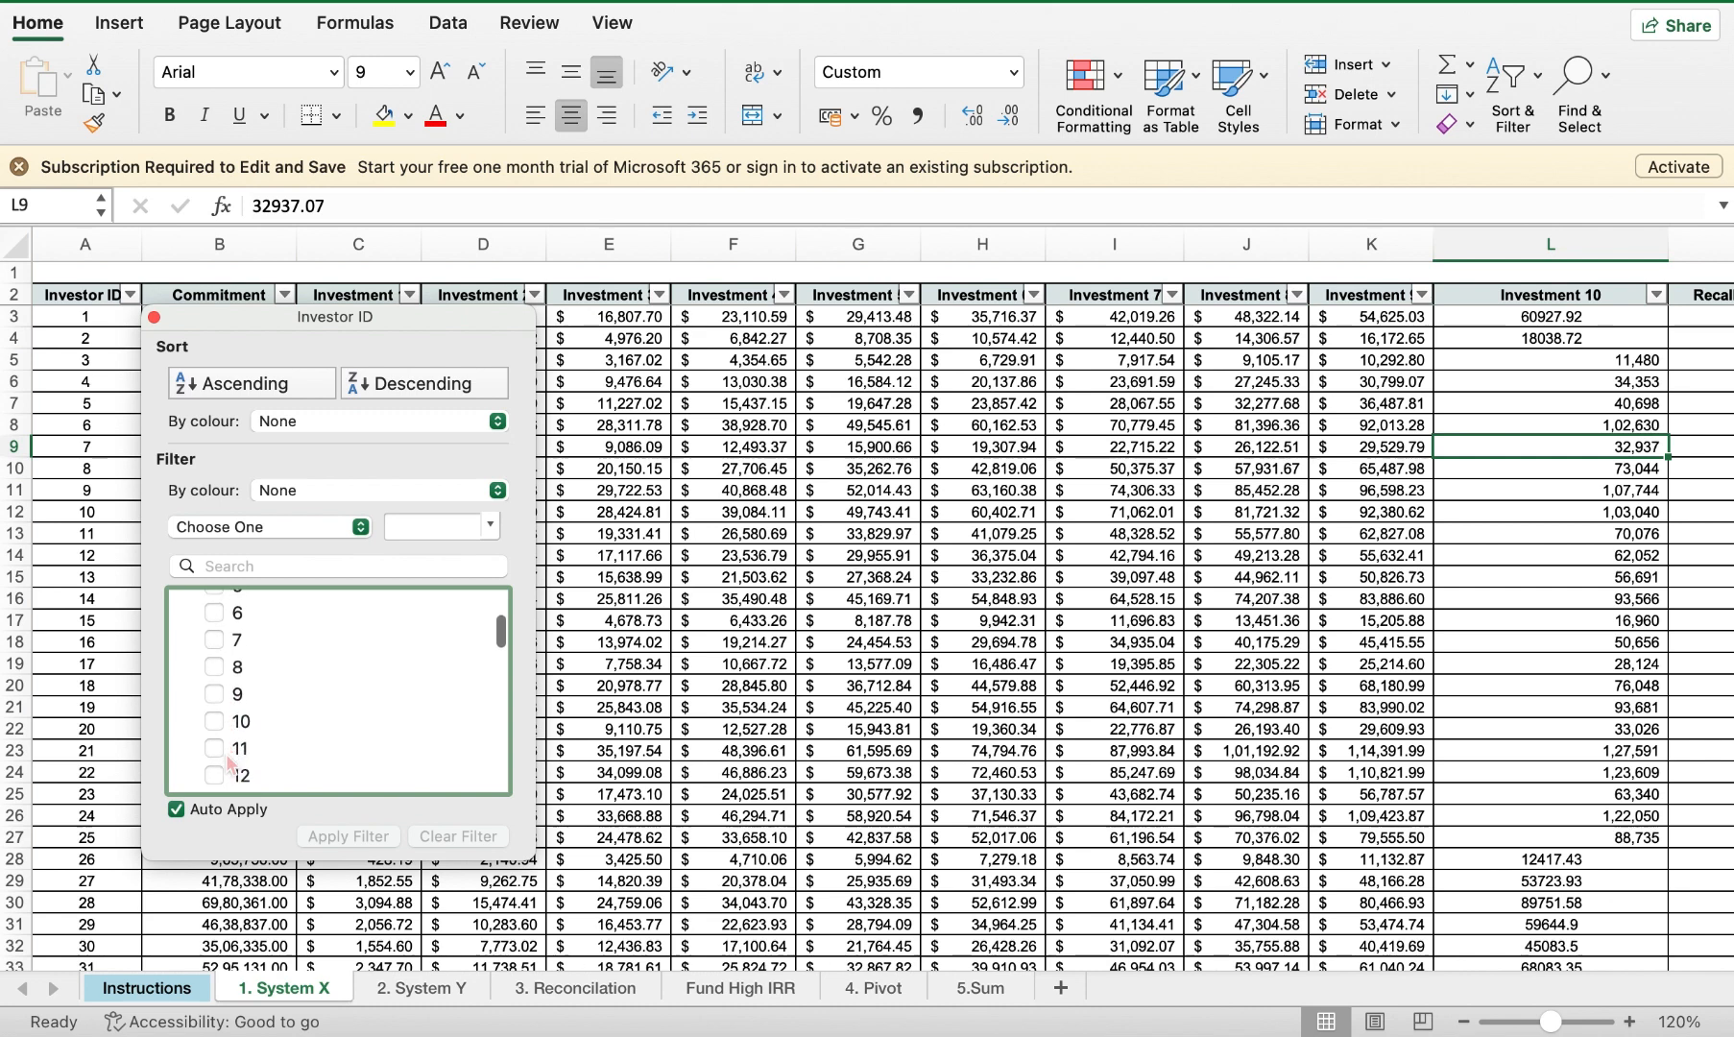
click(222, 723)
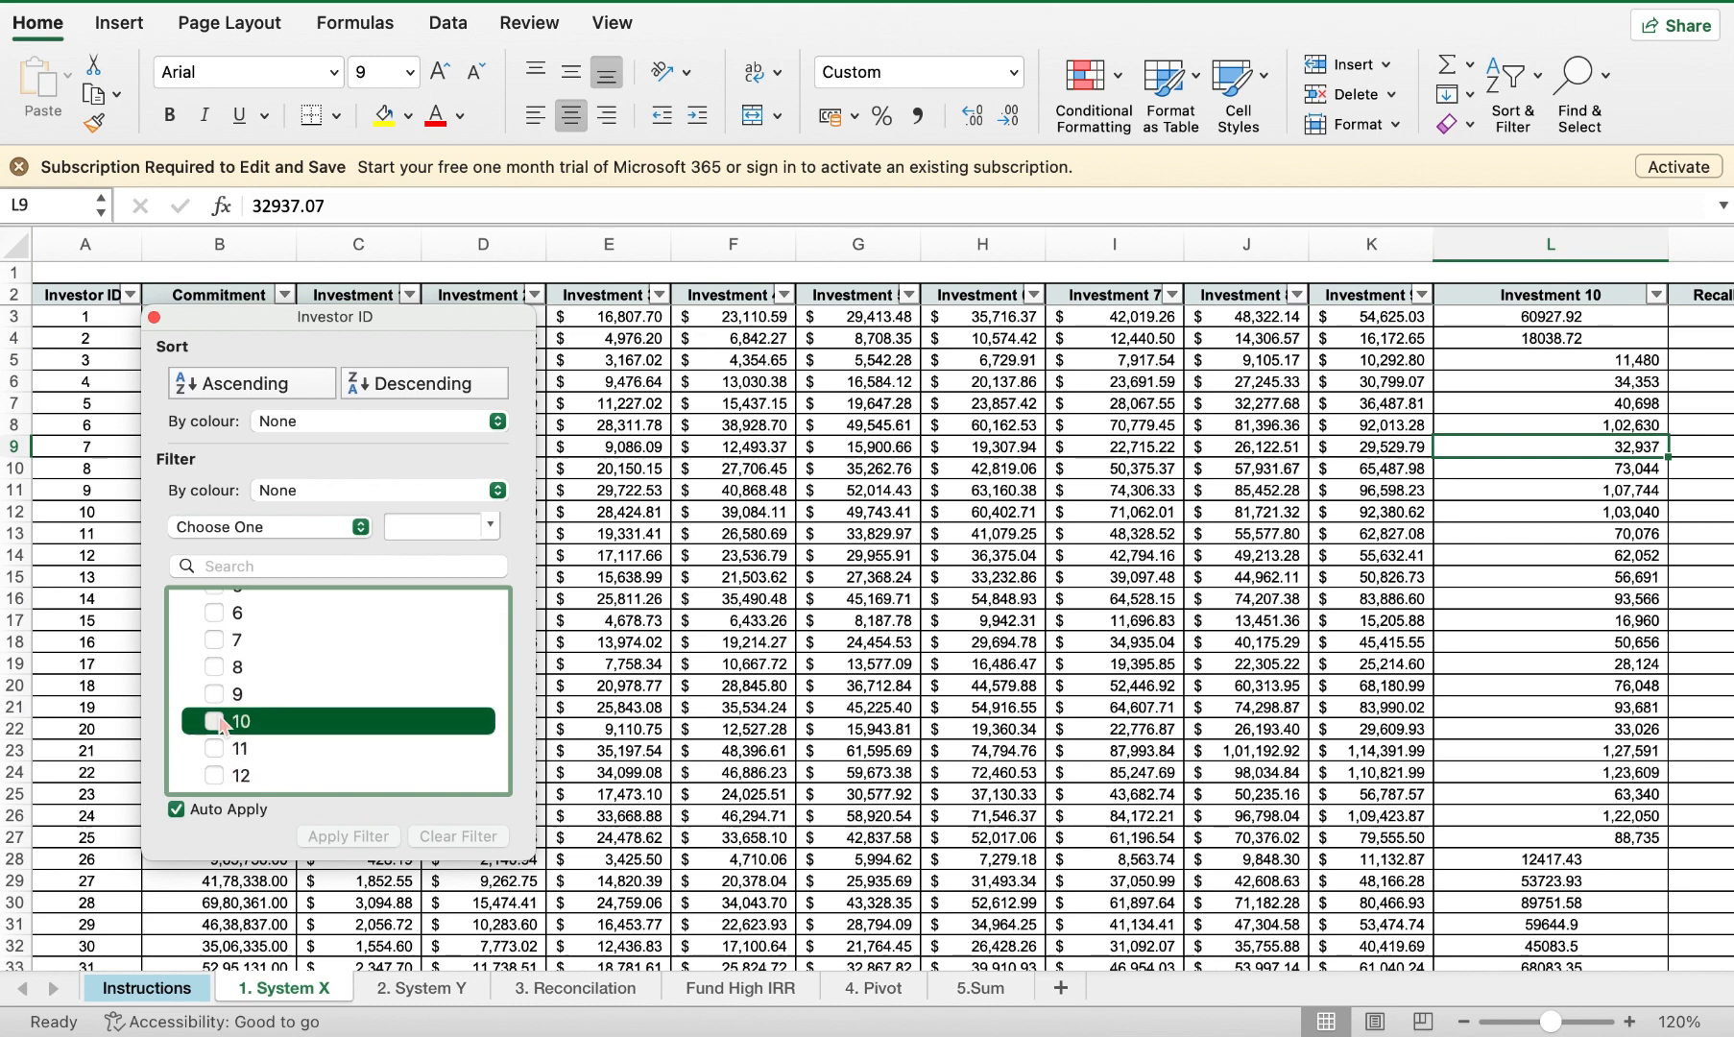
scroll(223, 795, down, 2)
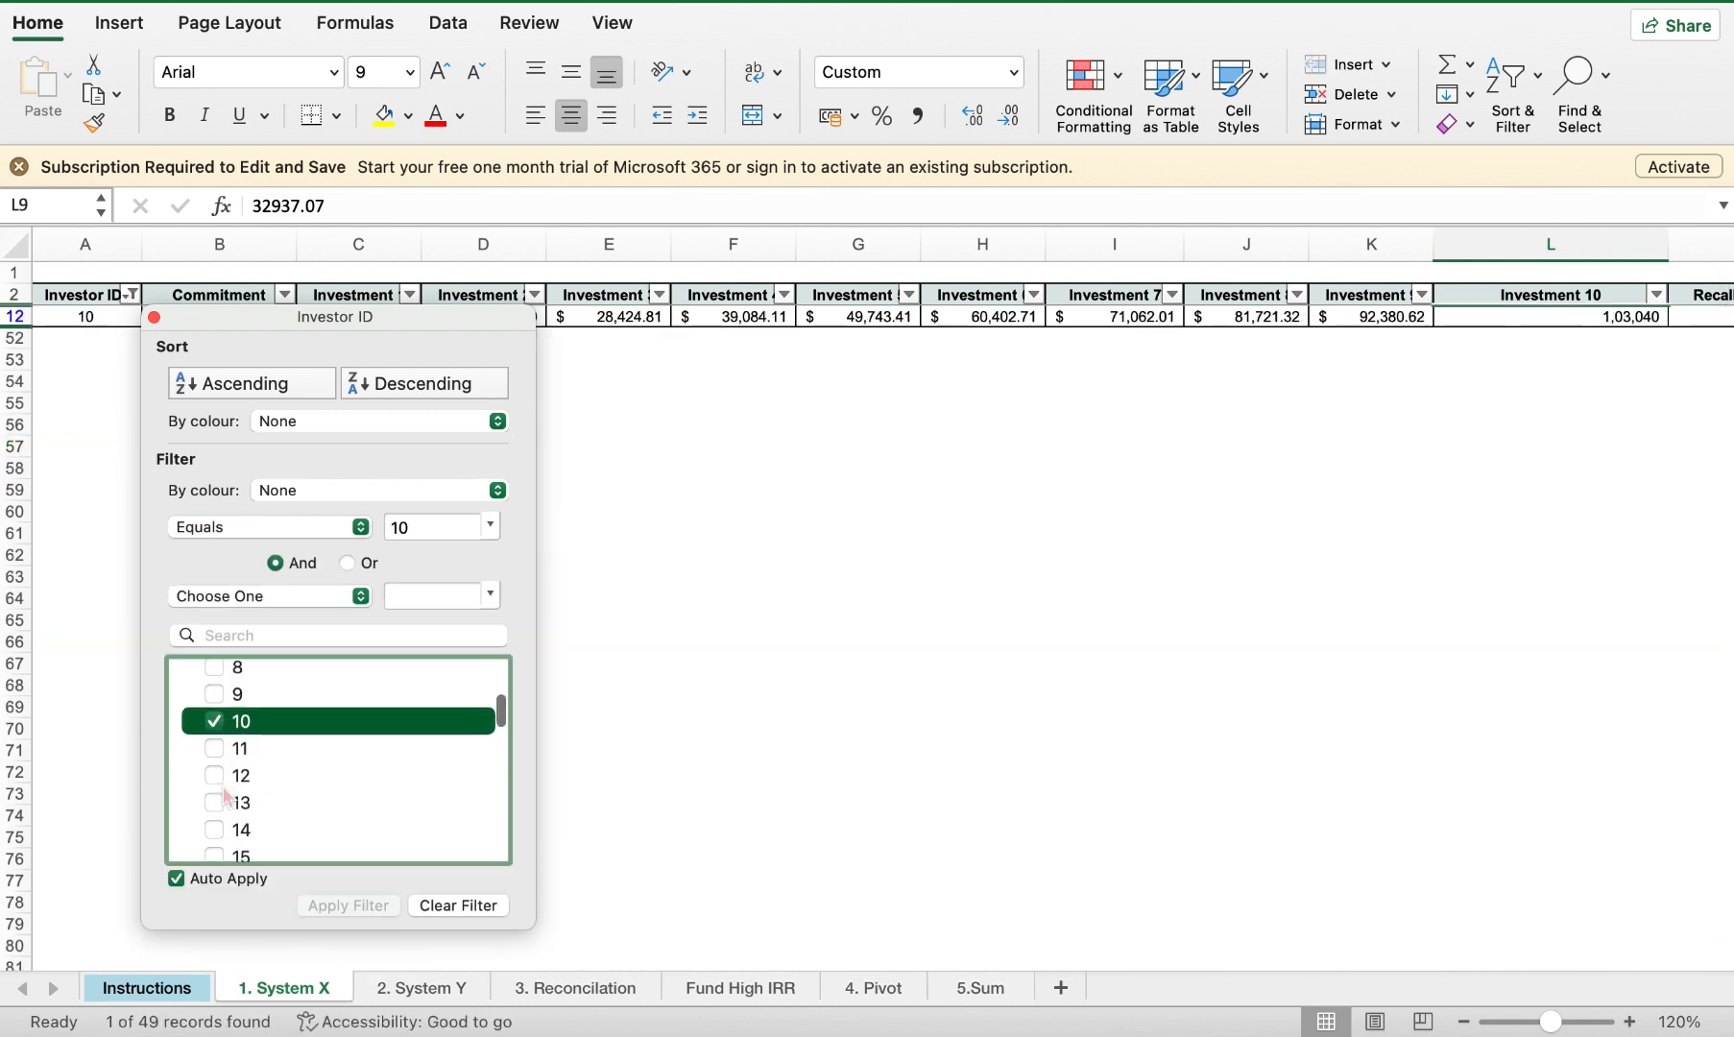
click(216, 776)
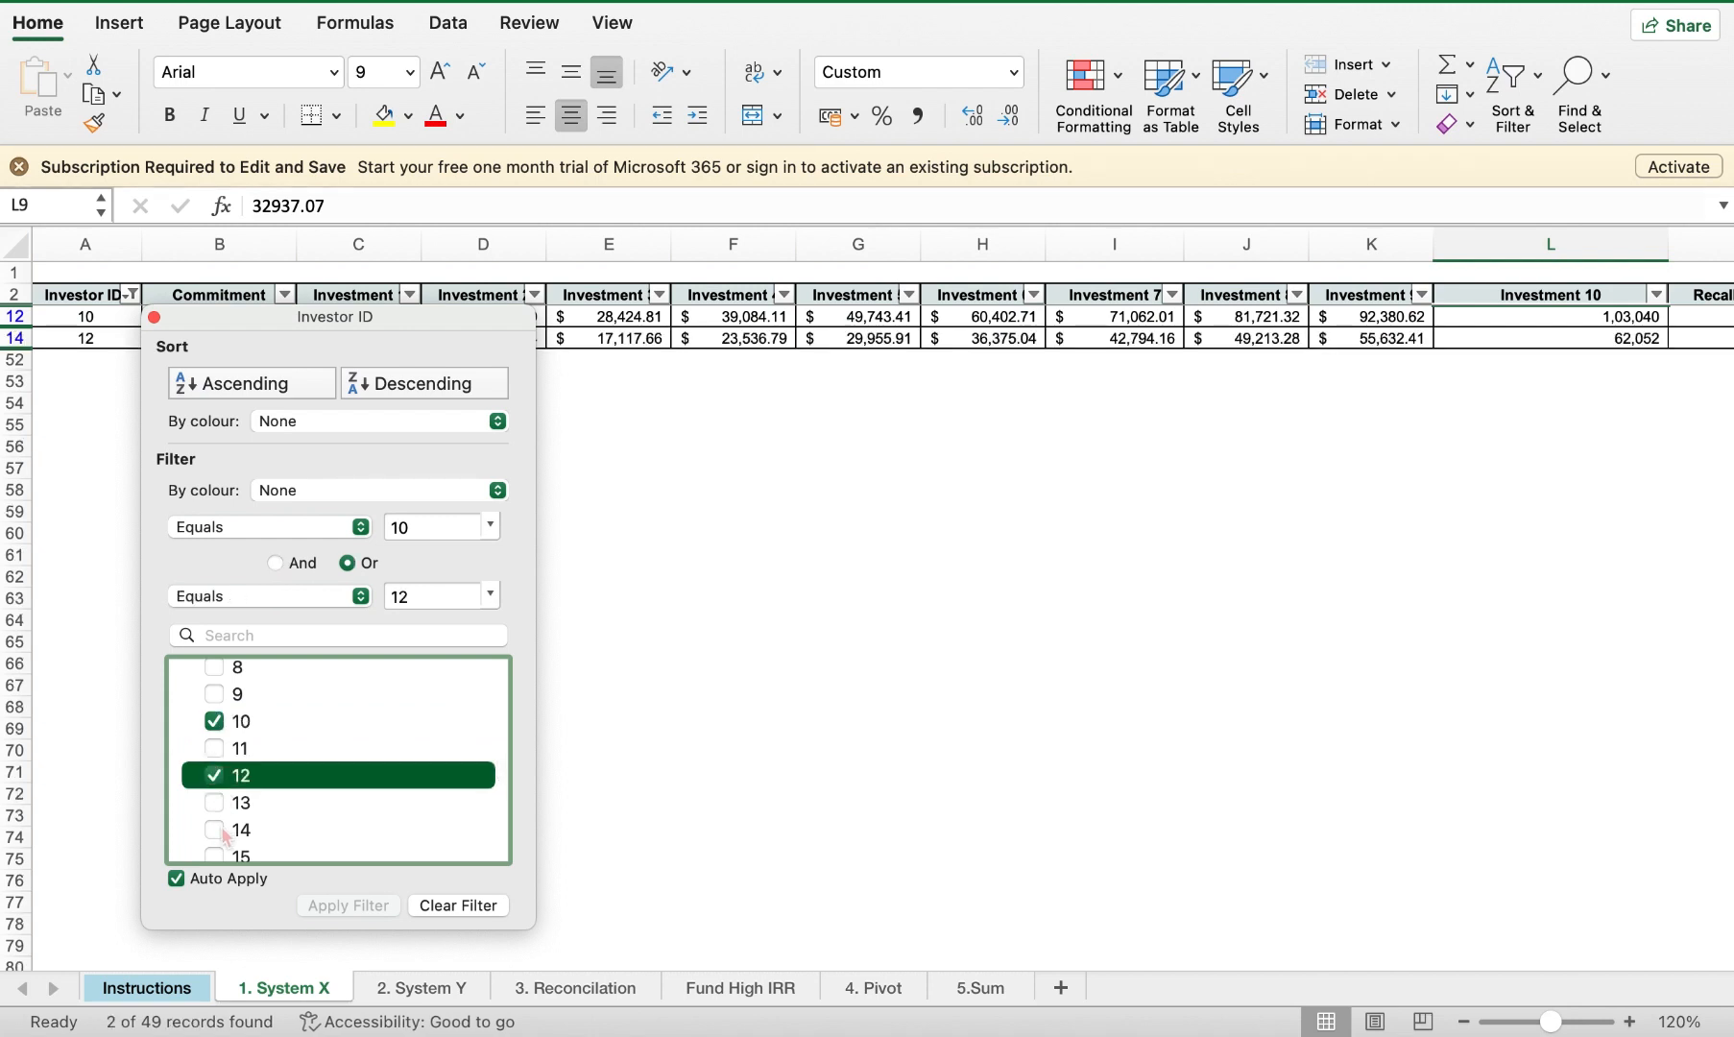
click(216, 831)
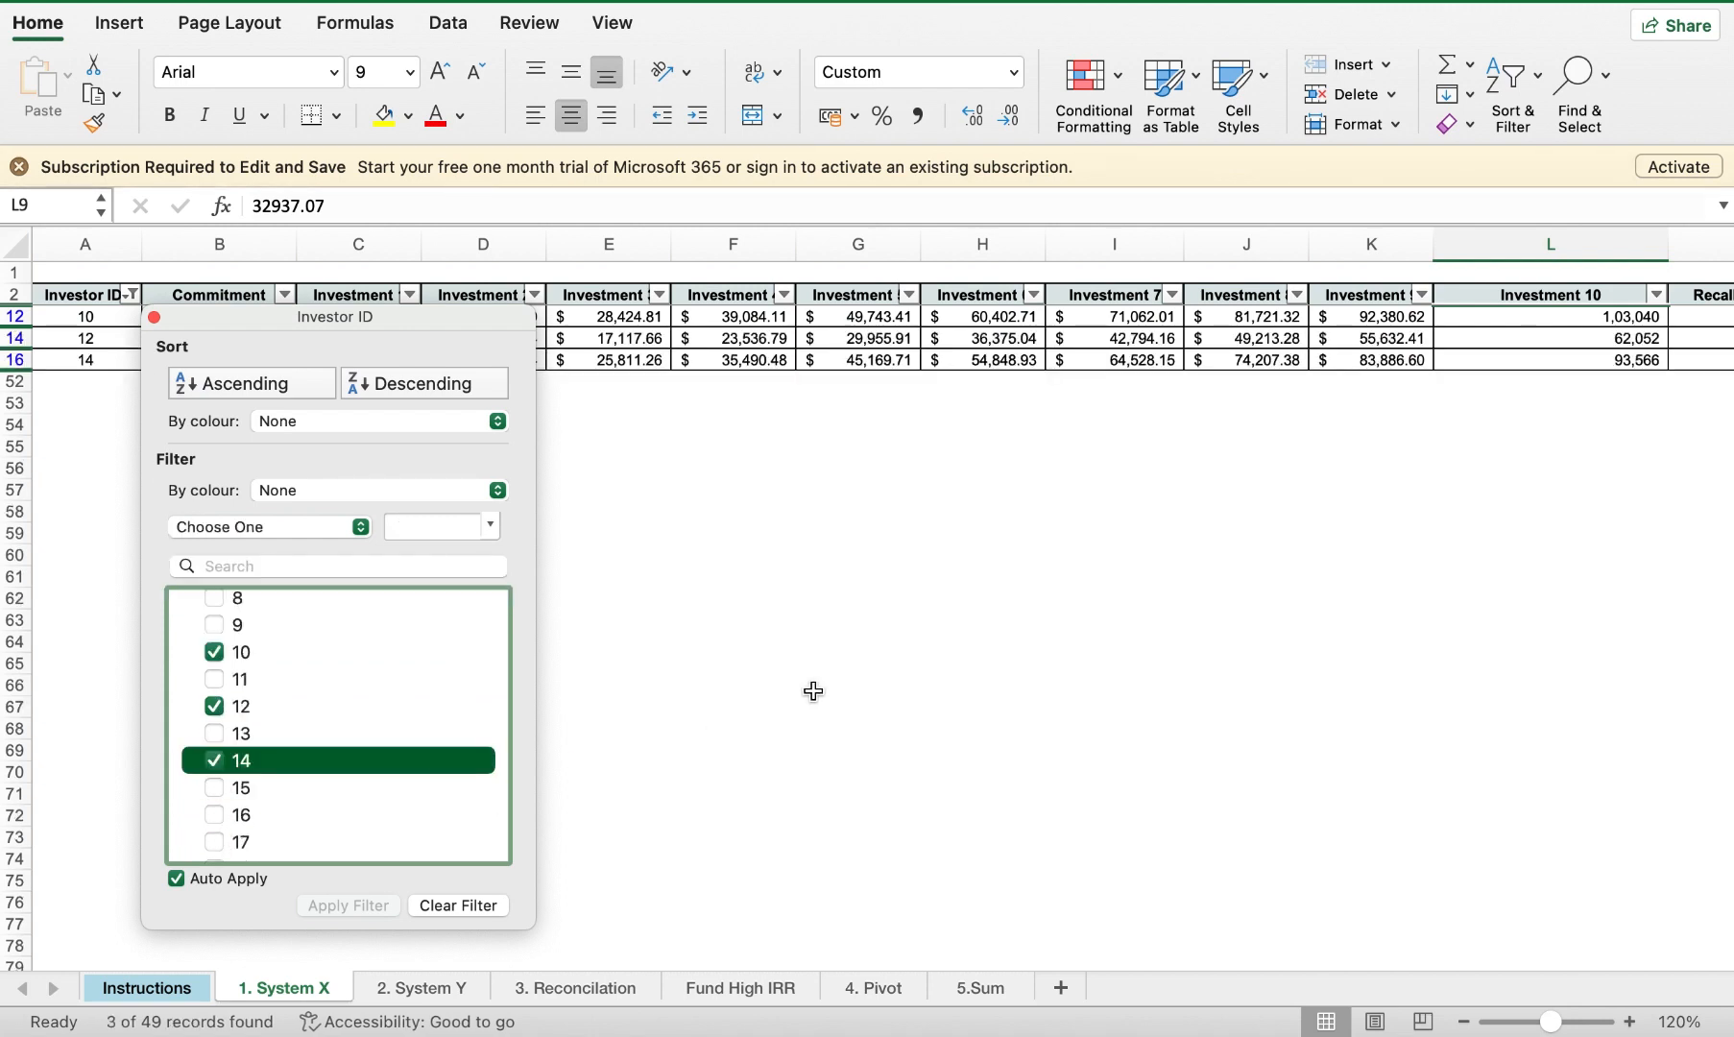
click(813, 691)
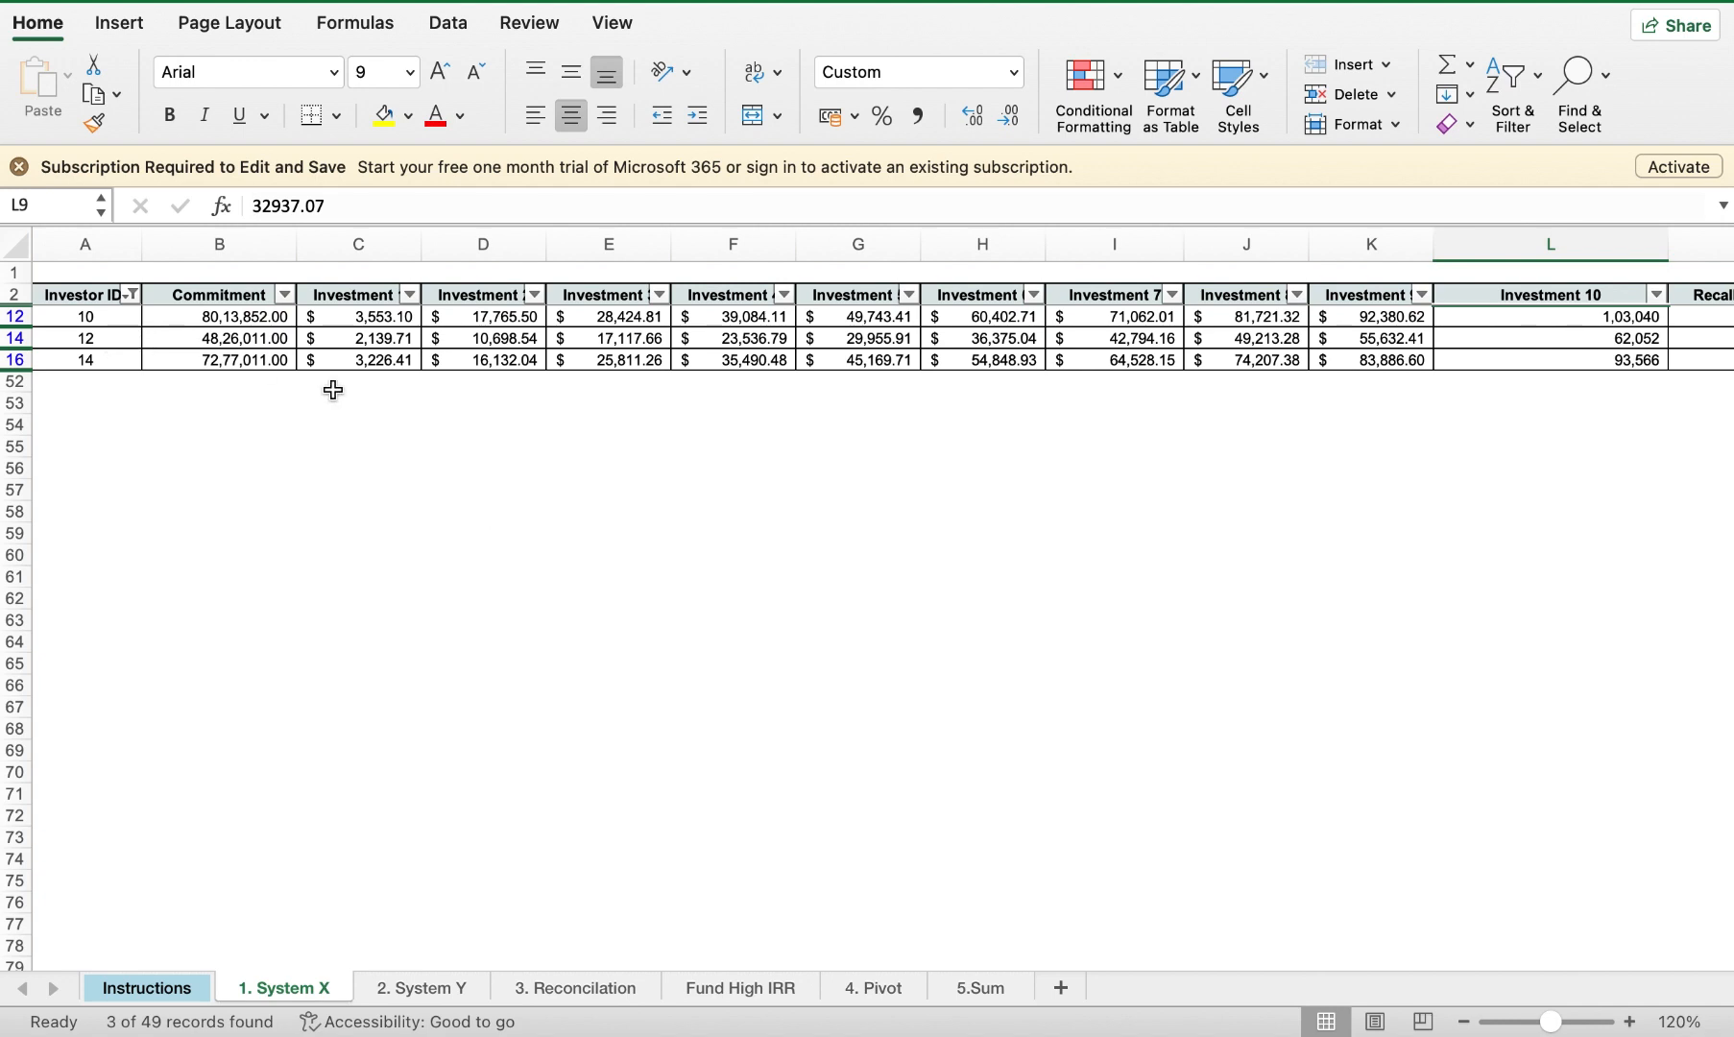
scroll(333, 390, down, 3)
scroll(333, 389, up, 3)
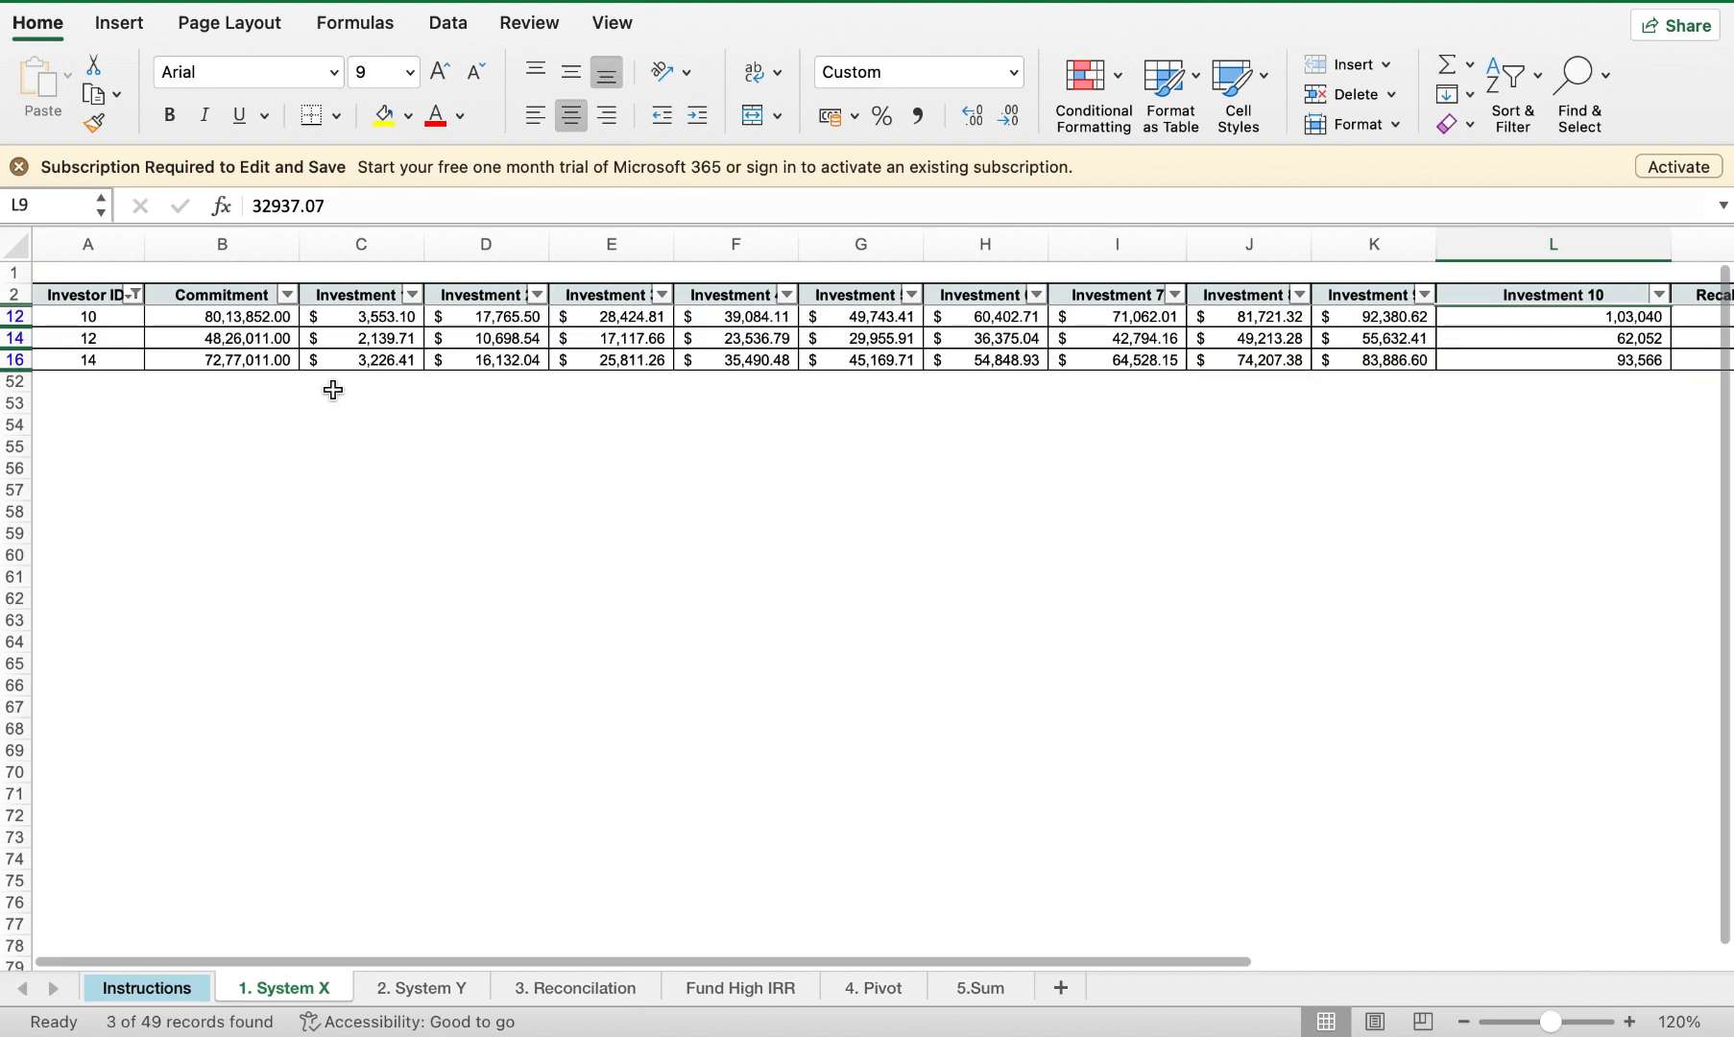
Step: Undo the Investor ID filter so every investor row reappears, then stop the screen recording
key(super+z)
key(super+z)
key(super+z)
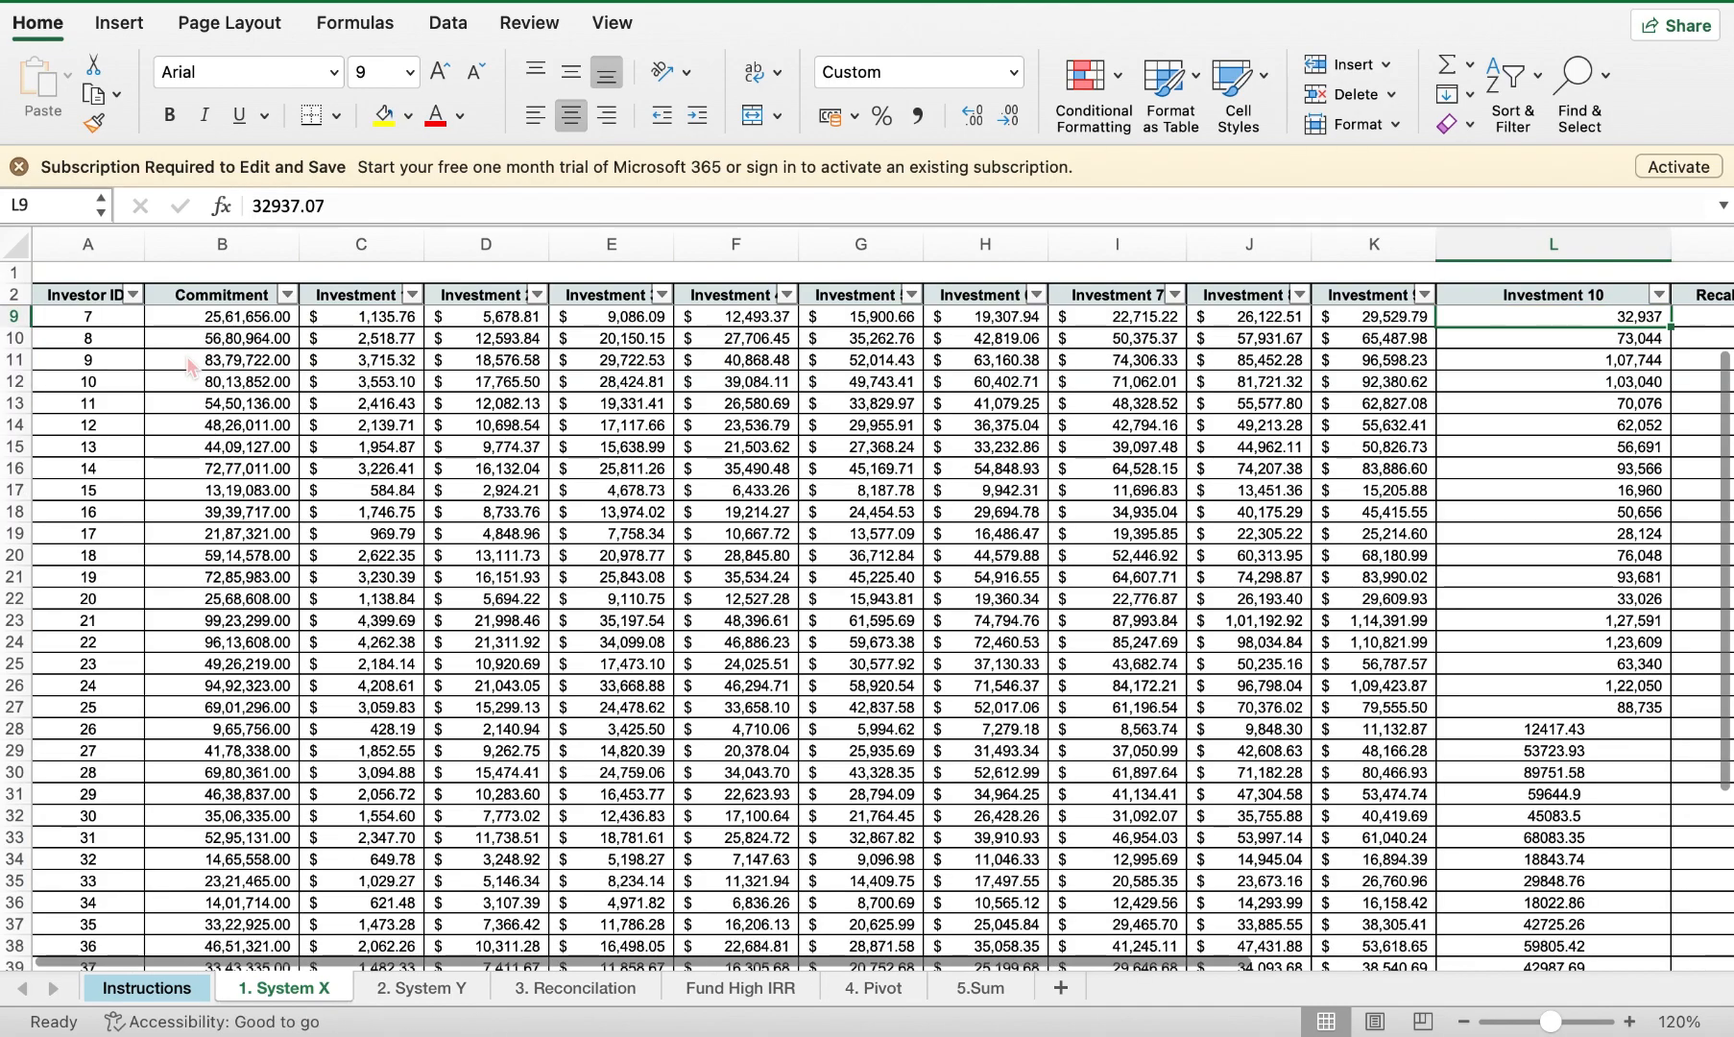
scroll(189, 367, up, 3)
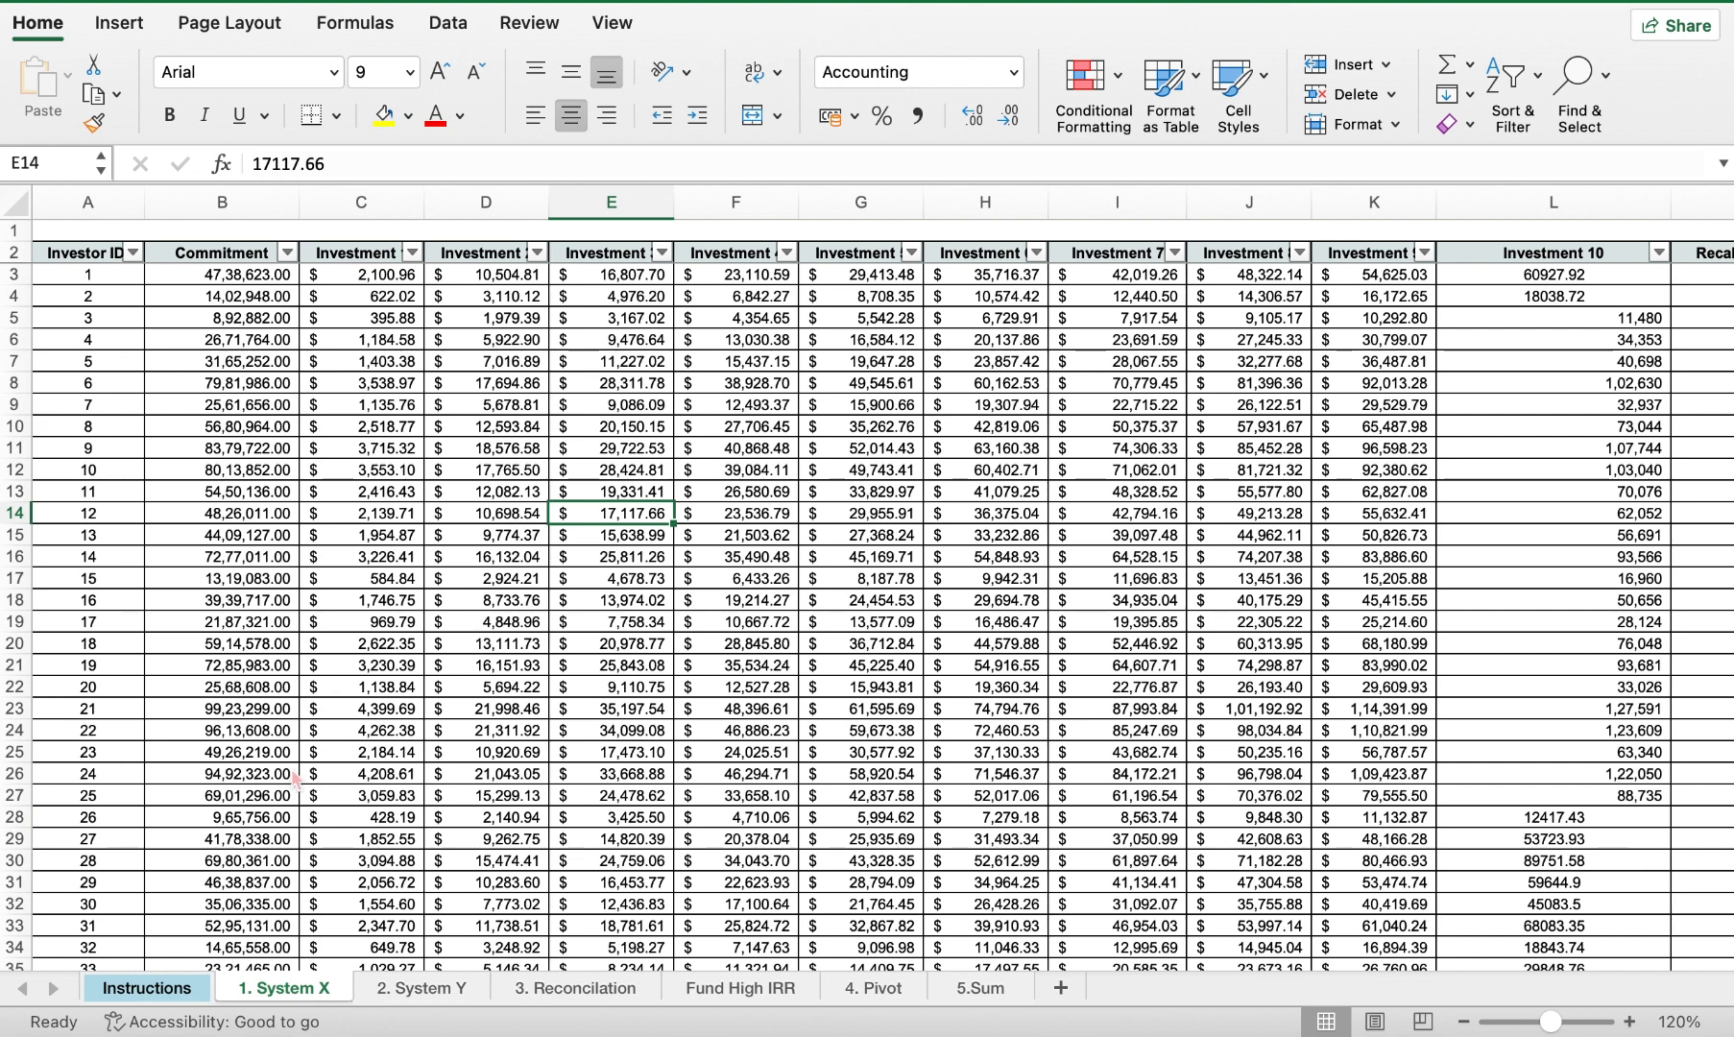
key(super+shift+5)
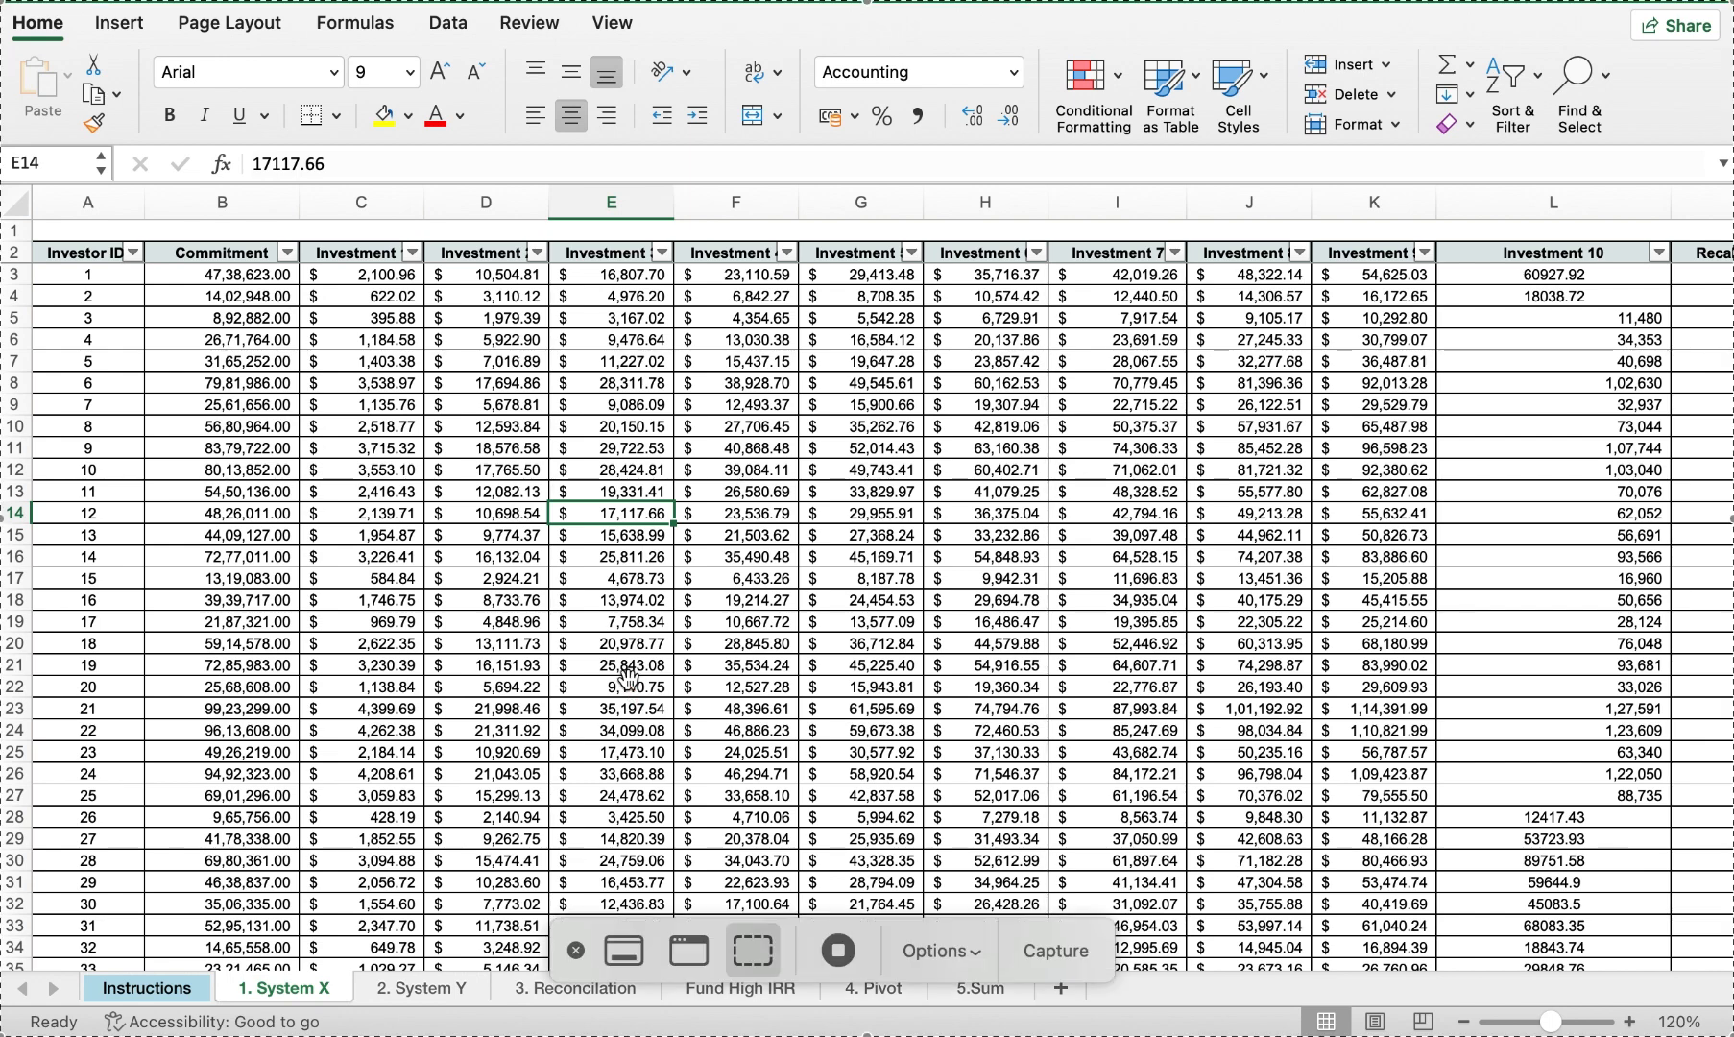
click(840, 959)
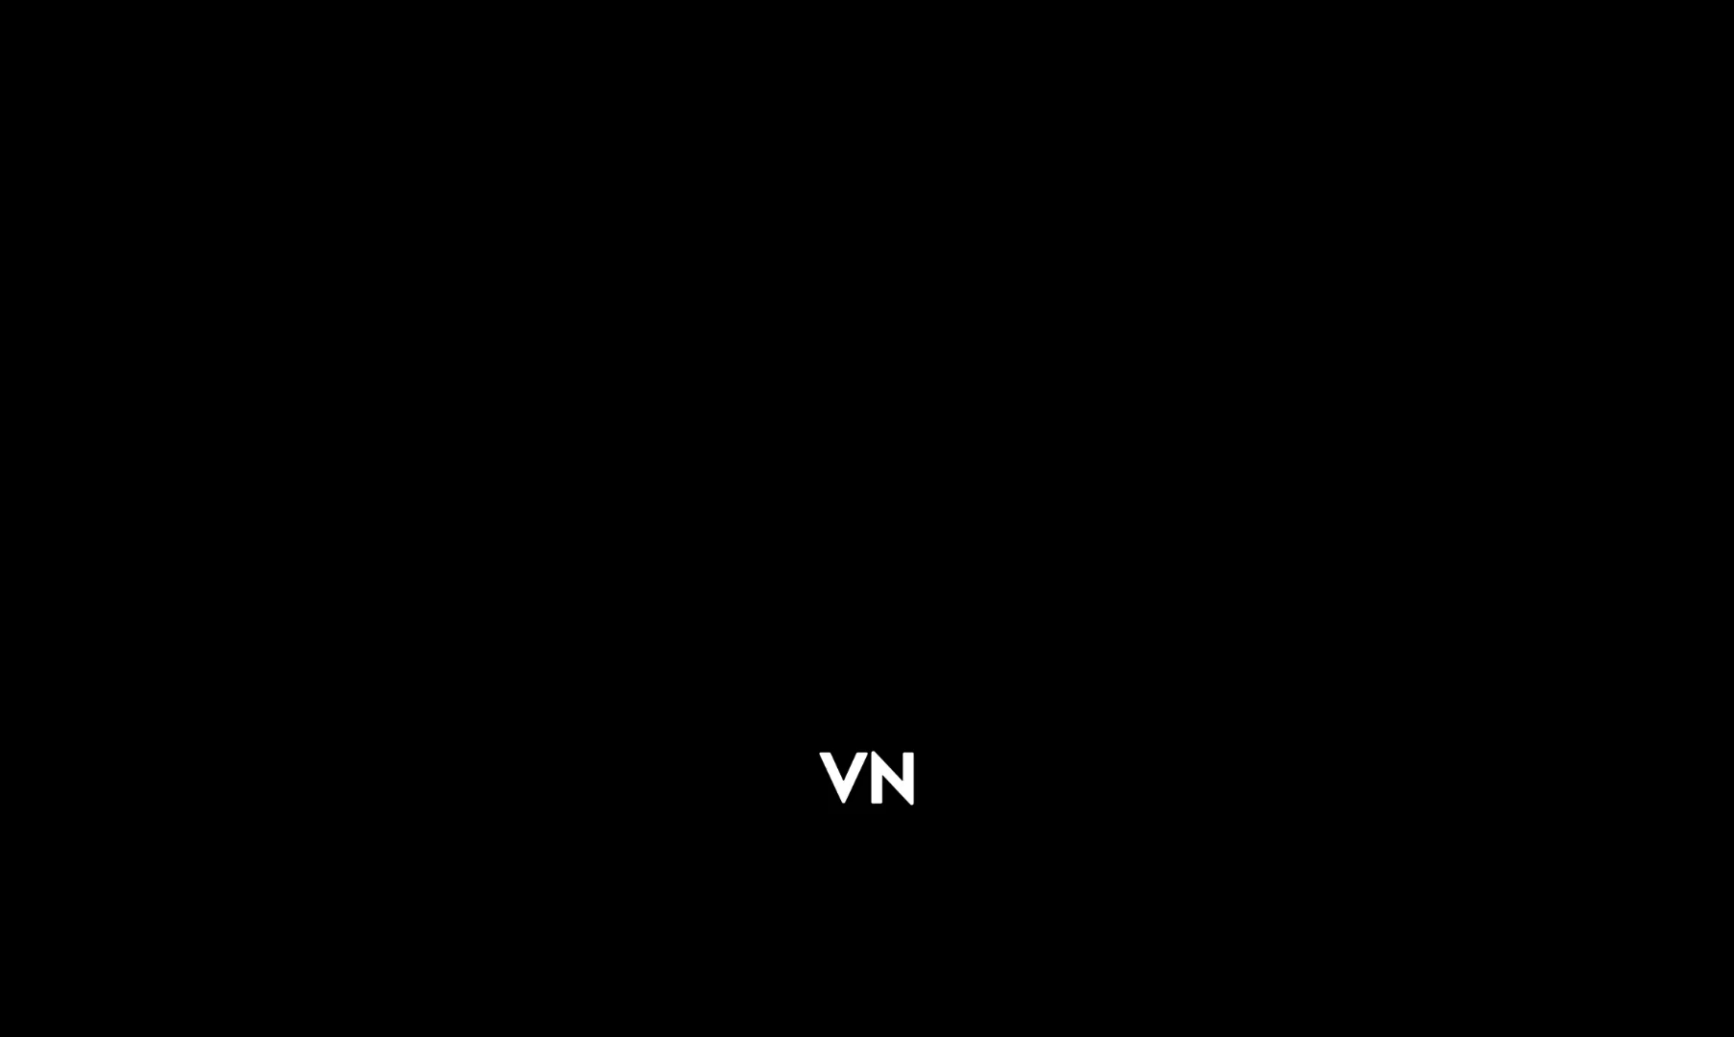